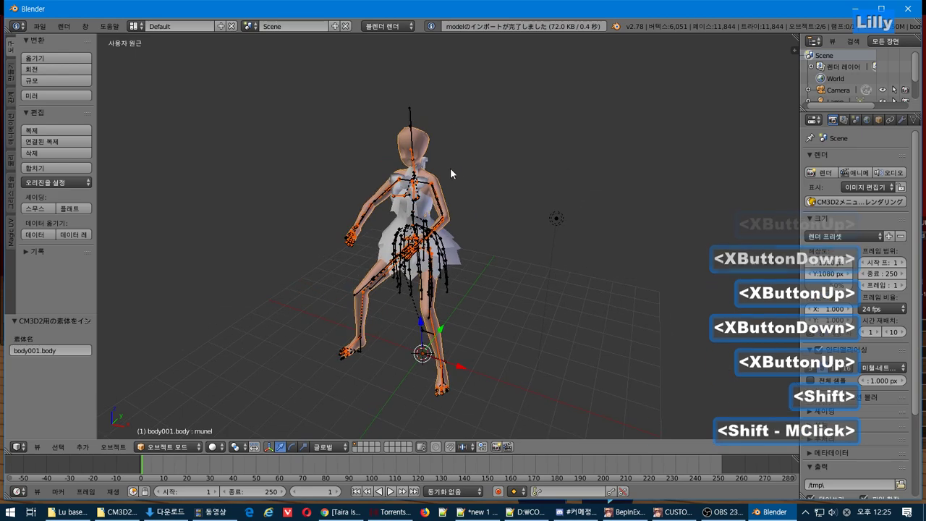
# Select the body mesh and then the Lu_onep dress, and display the dress's mesh data properties in a wider properties area.
pyautogui.scroll(4, 450, 168)
pyautogui.keyDown('shift'); pyautogui.moveTo(481, 196); pyautogui.dragTo(505, 199, button='middle'); pyautogui.keyUp('shift')
pyautogui.scroll(-1, 506, 200)
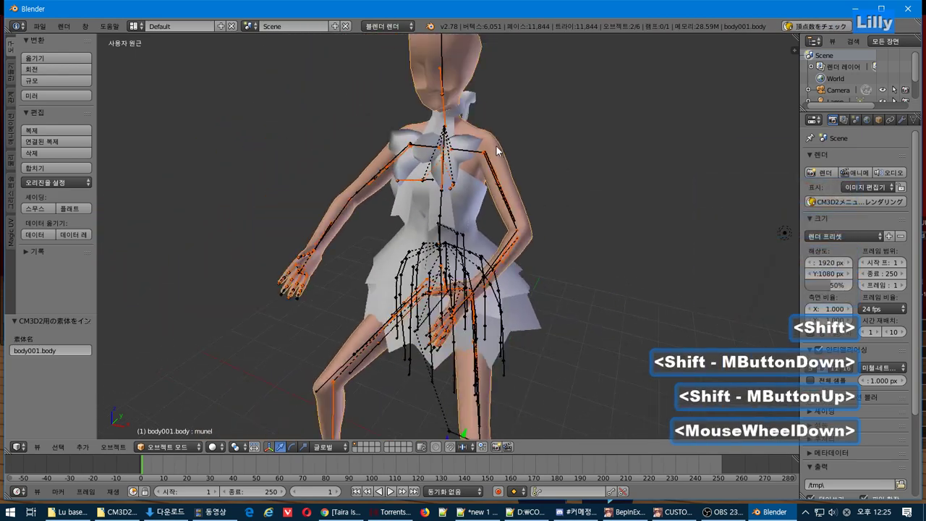
pyautogui.rightClick(496, 151)
pyautogui.keyDown('shift'); pyautogui.rightClick(459, 211); pyautogui.keyUp('shift')
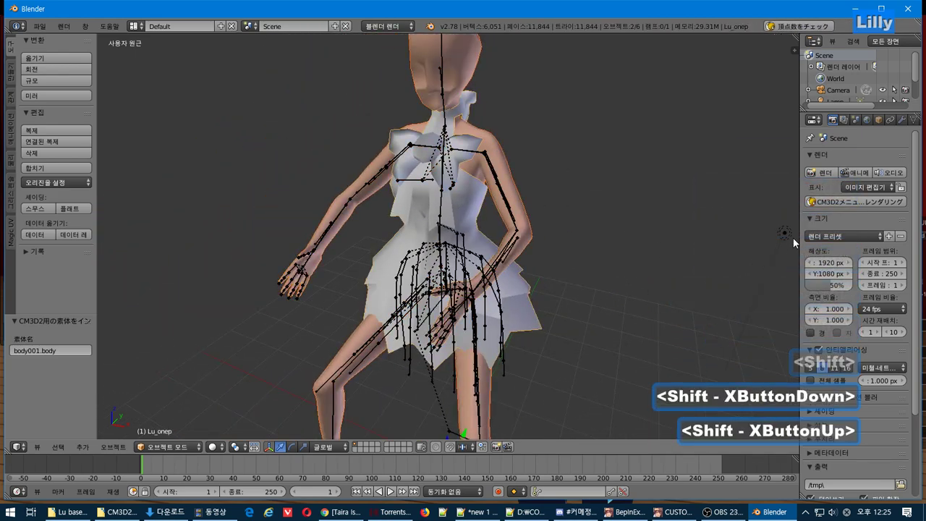
pyautogui.moveTo(799, 239); pyautogui.dragTo(711, 235)
pyautogui.click(823, 122)
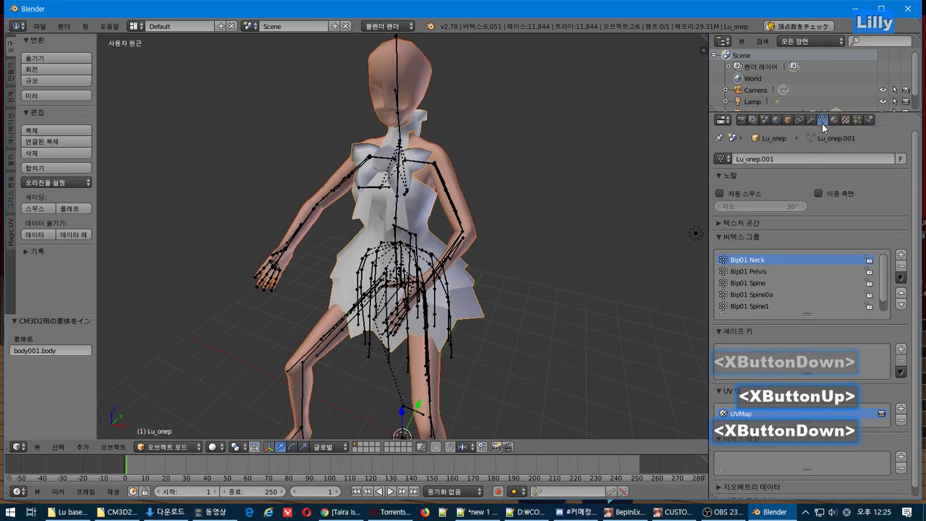
# Transfer the body's vertex weights to the dress with the high-precision weight transfer, using its default settings.
pyautogui.click(901, 277)
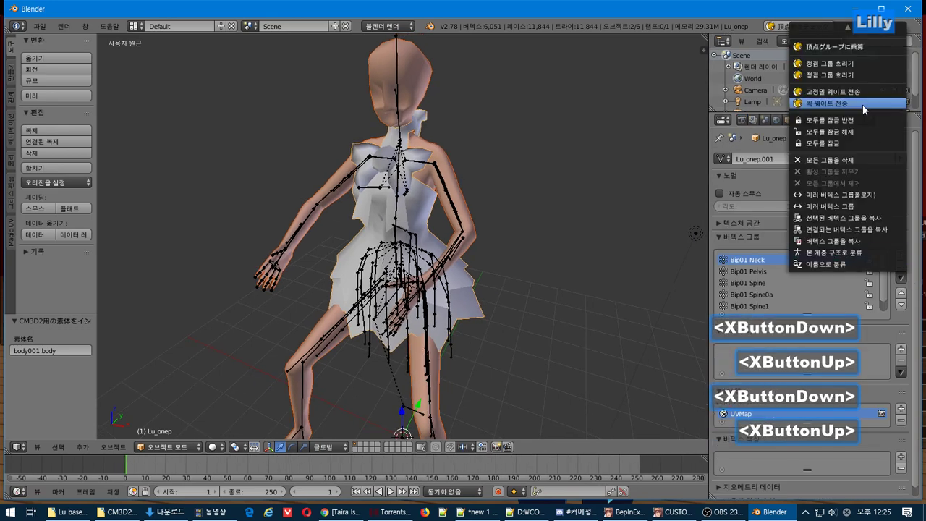
pyautogui.click(863, 93)
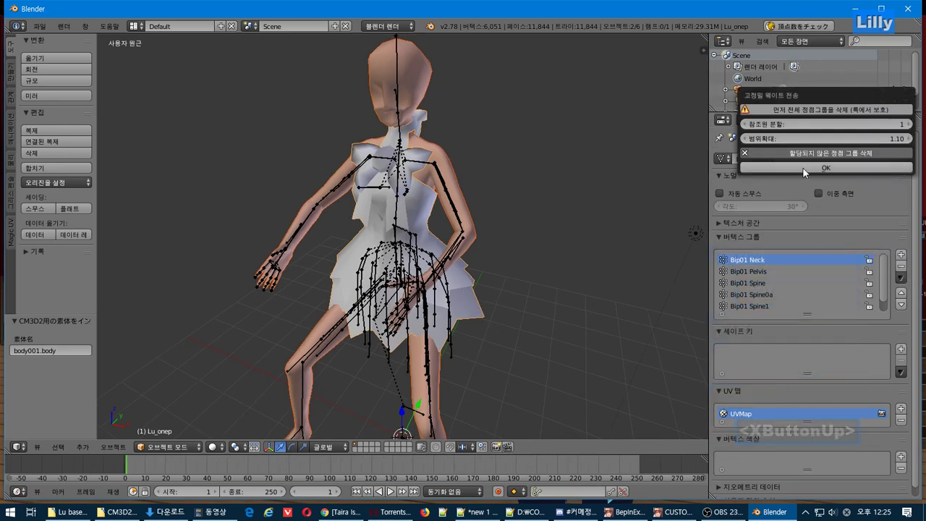
pyautogui.click(802, 167)
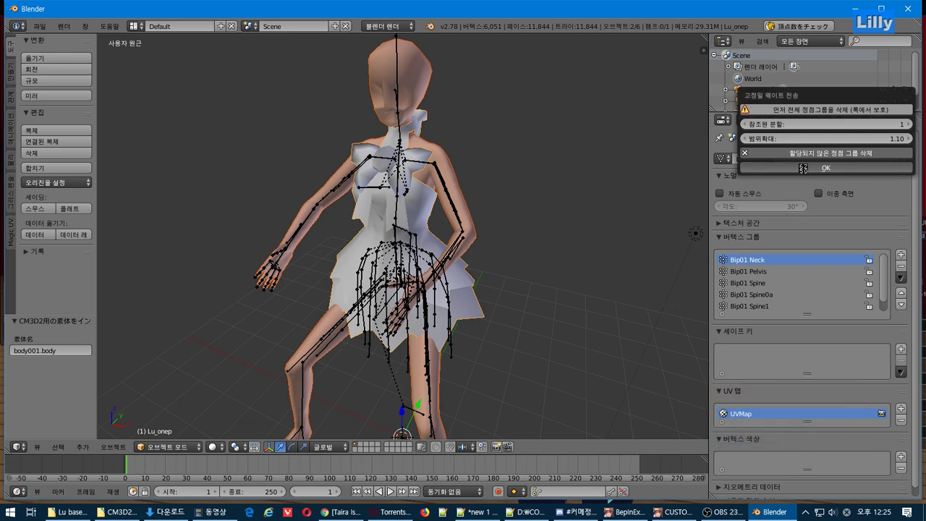
# Select only the Lu_onep dress and switch it to Weight Paint mode.
pyautogui.scroll(2, 466, 255)
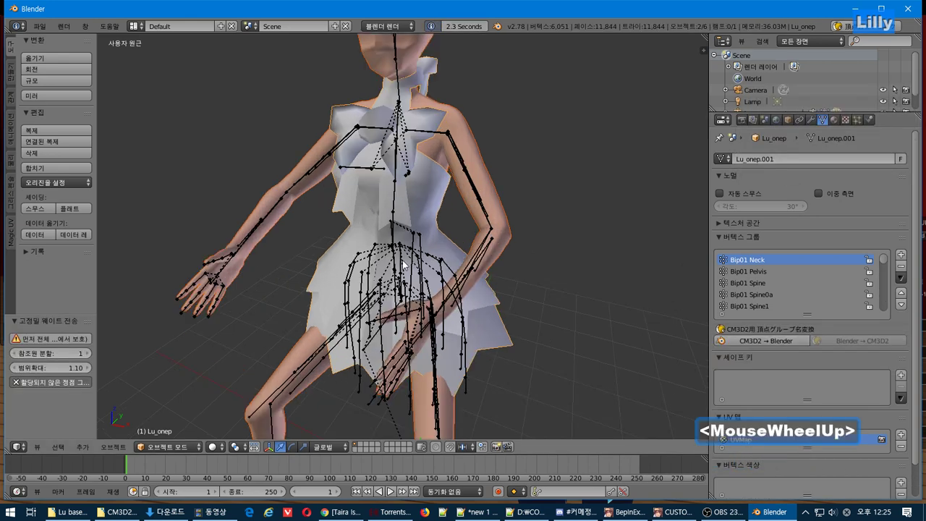
pyautogui.rightClick(427, 200)
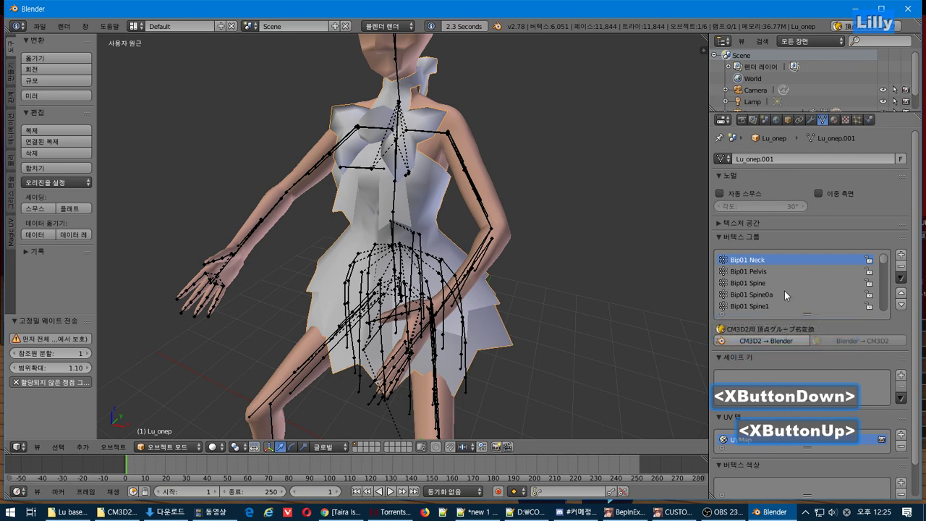
pyautogui.click(196, 450)
pyautogui.click(196, 393)
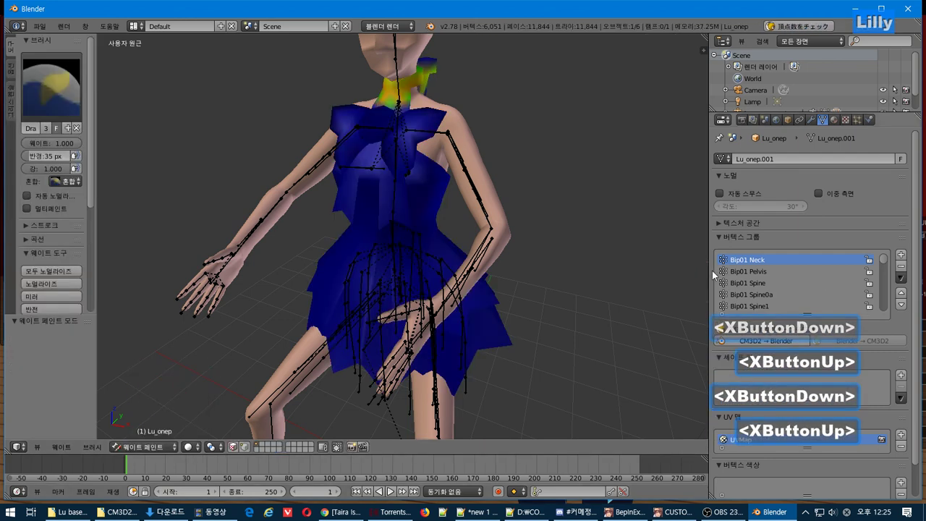
# Go through the dress's vertex groups from Bip01 Neck to Bip01 and examine their weights, ending on Bip01 Spine1a.
pyautogui.press('Down')
pyautogui.press('Down')
pyautogui.press('Down')
pyautogui.press('Down')
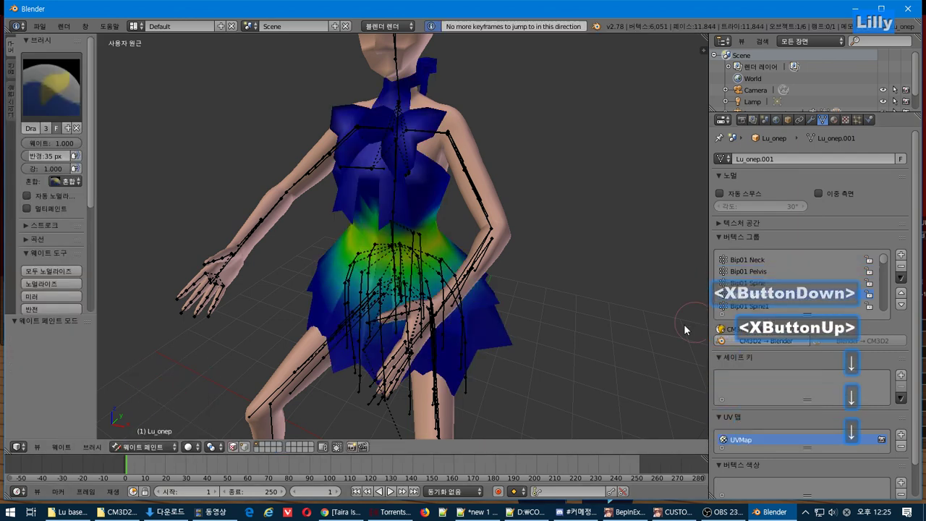
pyautogui.press('Down')
pyautogui.press('Down')
pyautogui.press('Down')
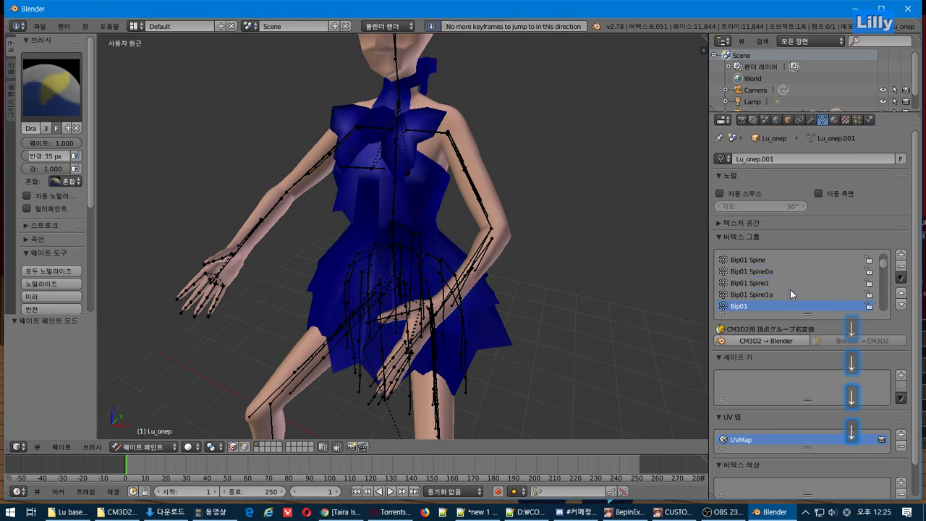
pyautogui.click(790, 290)
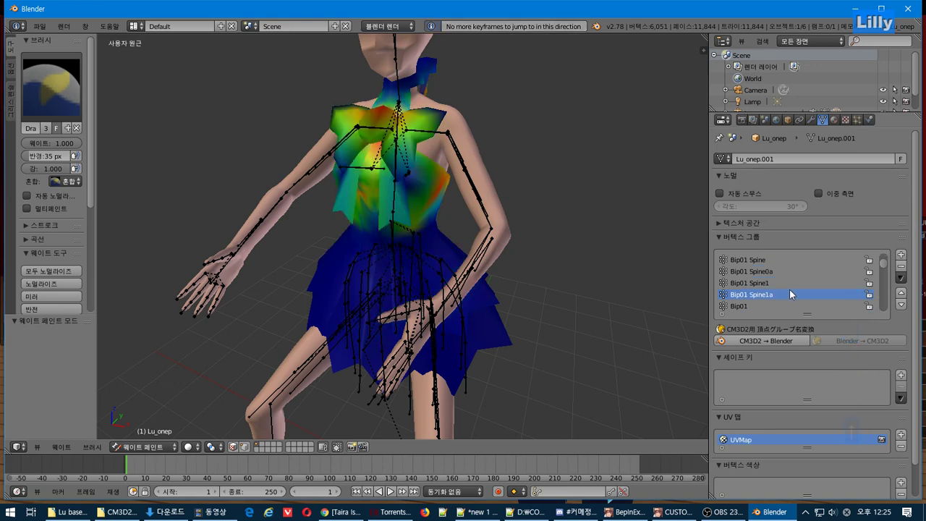
# Open the dress mesh in Edit Mode and show its bodice in the right orthographic view.
pyautogui.press('Tab')
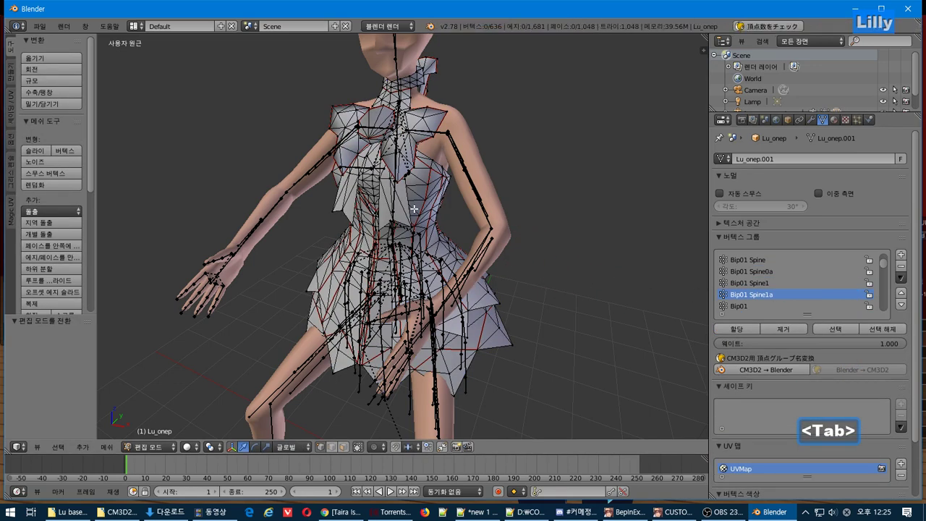
pyautogui.scroll(2, 416, 207)
pyautogui.moveTo(416, 207)
pyautogui.mouseDown(button='middle')
pyautogui.moveTo(373, 192)
pyautogui.moveTo(389, 193)
pyautogui.mouseUp(button='middle')
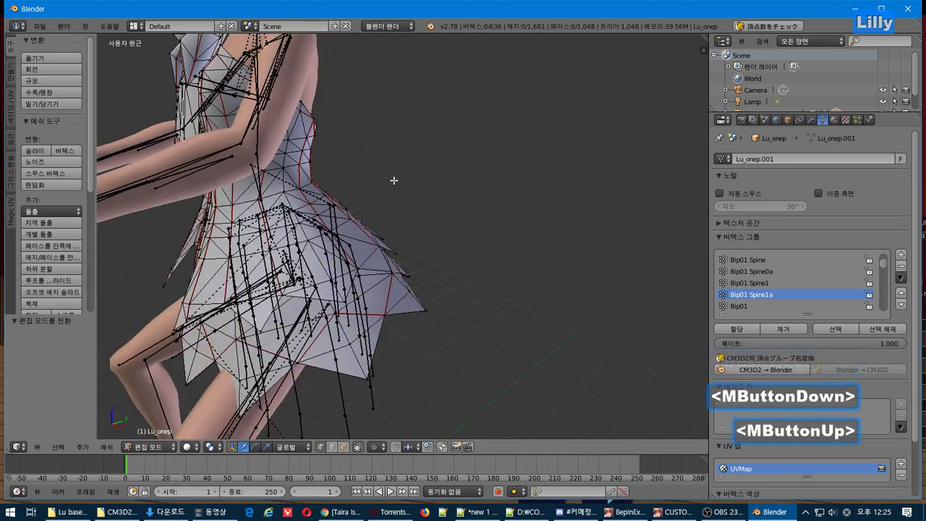
pyautogui.press('KP_1')
pyautogui.press('KP_3')
pyautogui.press('KP_5')
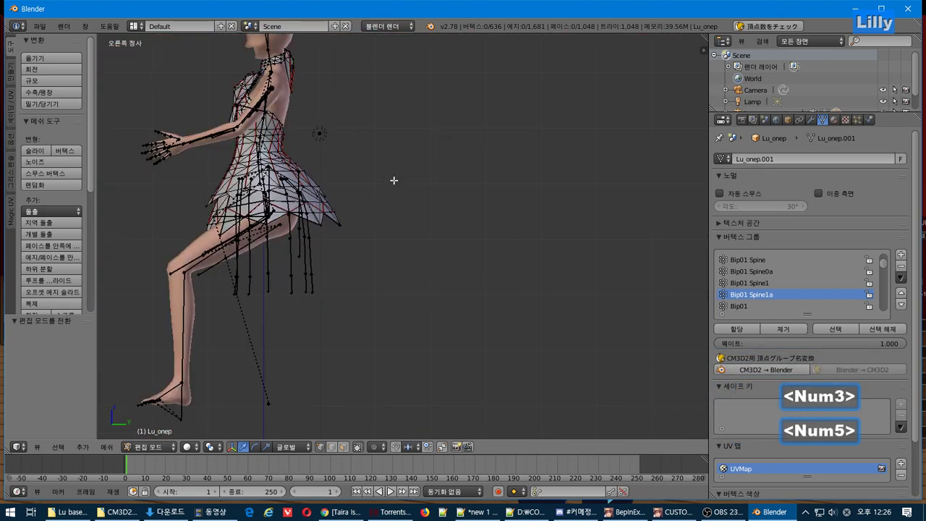
pyautogui.keyDown('shift'); pyautogui.moveTo(324, 127); pyautogui.dragTo(445, 264, button='middle'); pyautogui.keyUp('shift')
pyautogui.scroll(5, 444, 264)
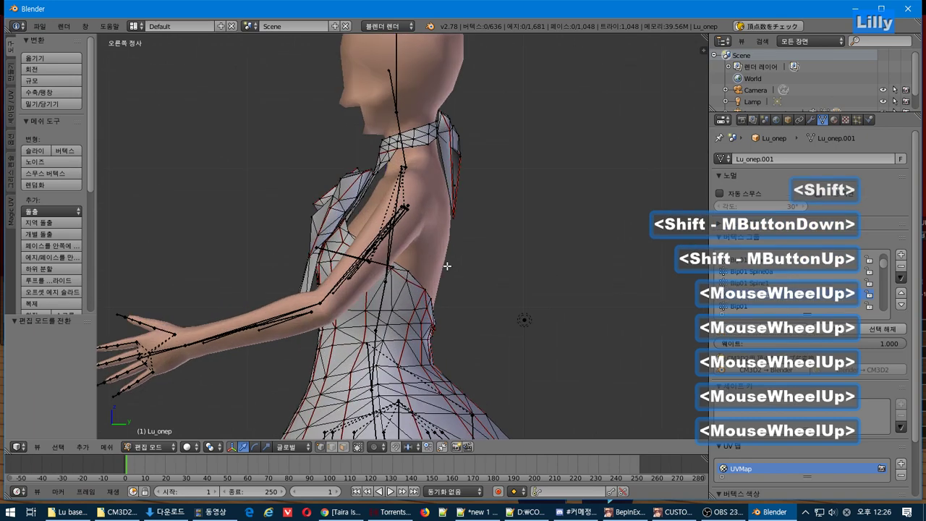
pyautogui.keyDown('shift'); pyautogui.moveTo(440, 299); pyautogui.dragTo(496, 271, button='middle'); pyautogui.keyUp('shift')
pyautogui.scroll(2, 492, 276)
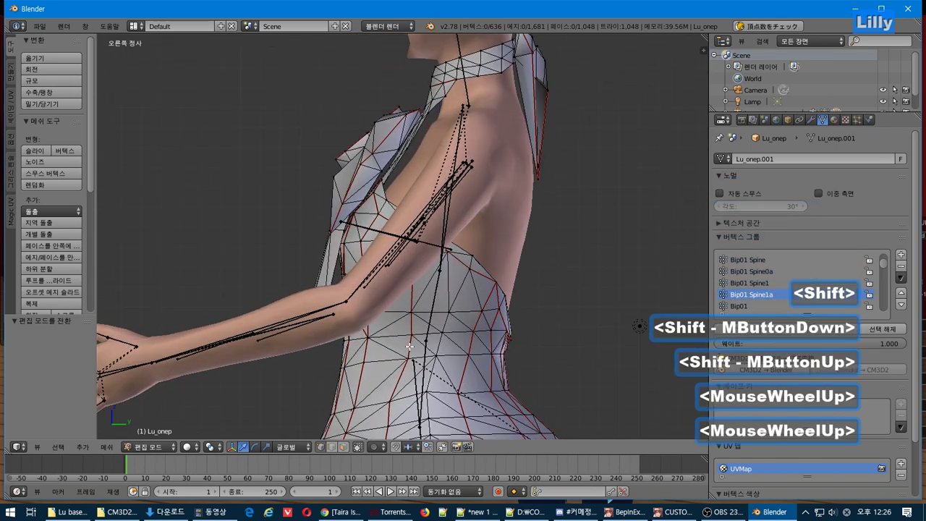
pyautogui.press('b')
pyautogui.moveTo(233, 388); pyautogui.dragTo(620, 6)
pyautogui.moveTo(568, 211); pyautogui.dragTo(441, 310, button='middle')
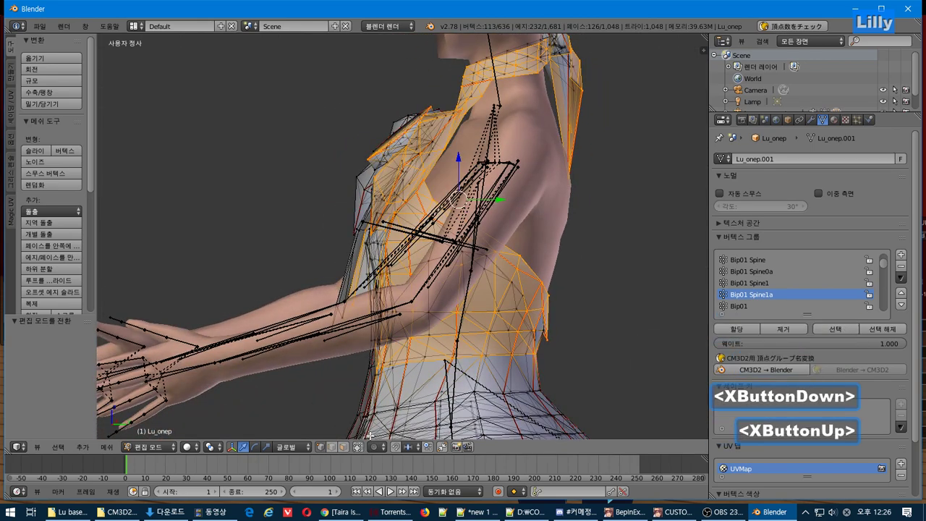
# Clear the selection and box-select the dress from the waist upward in the side view, including vertices hidden behind the surface.
pyautogui.press('KP_1')
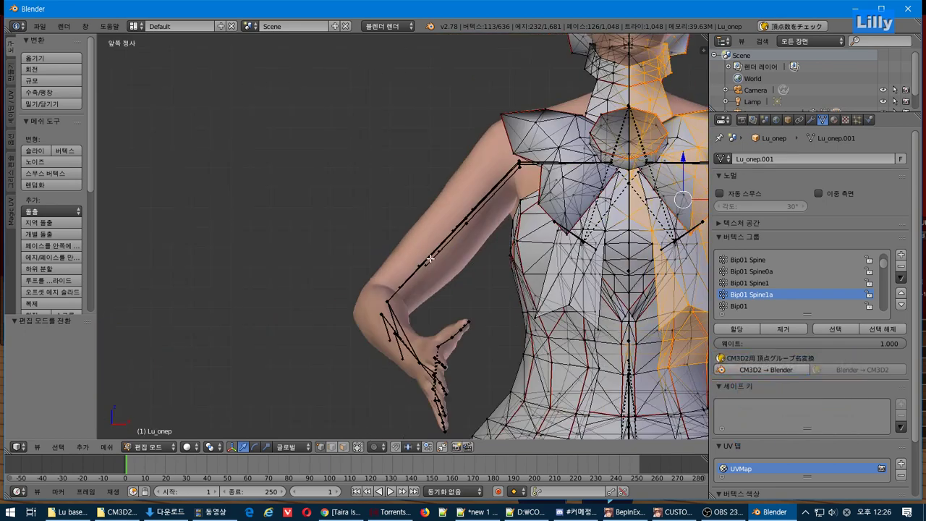
pyautogui.press('KP_3')
pyautogui.press('a')
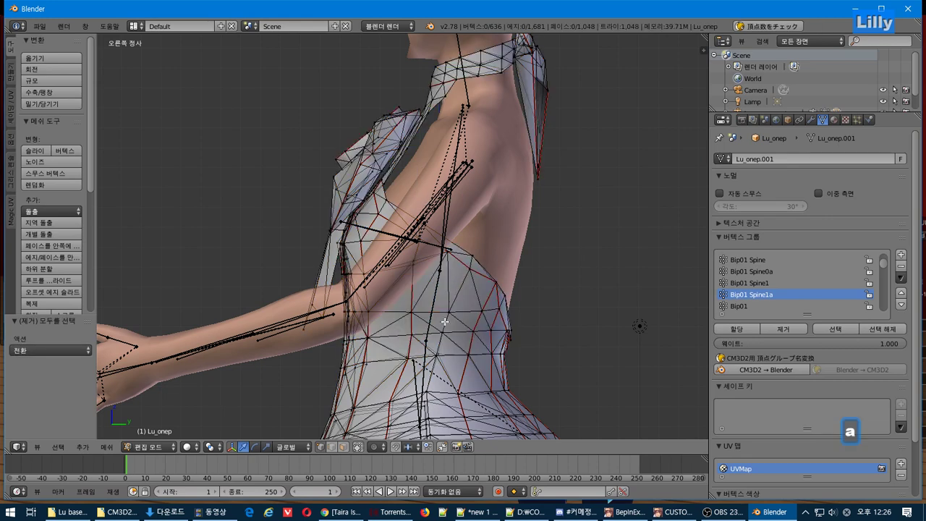
pyautogui.moveTo(261, 387); pyautogui.dragTo(612, 36)
pyautogui.keyDown('shift'); pyautogui.moveTo(593, 140); pyautogui.dragTo(580, 192, button='middle'); pyautogui.keyUp('shift')
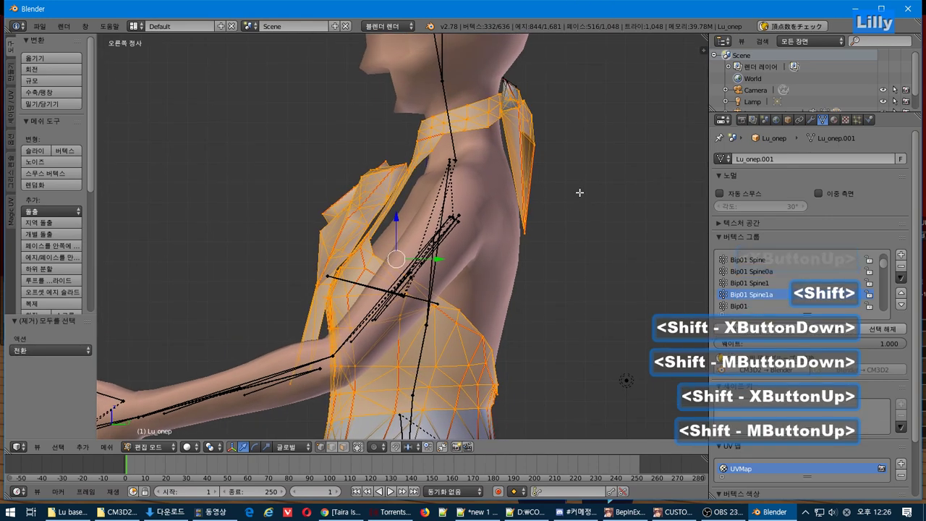
# Deselect the vertices of the bow behind the neck and of the collar around it.
pyautogui.press('b')
pyautogui.keyDown('shift'); pyautogui.moveTo(568, 258); pyautogui.dragTo(408, 97); pyautogui.keyUp('shift')
pyautogui.press('b')
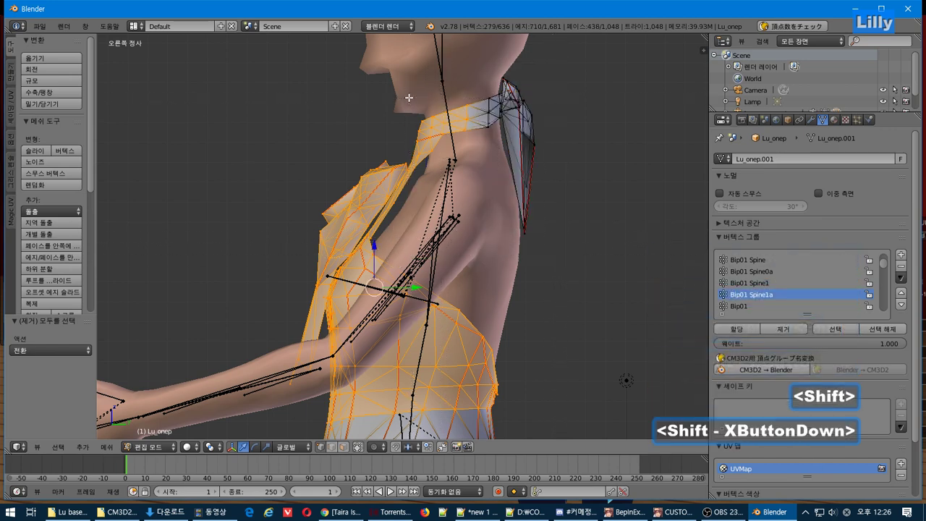
pyautogui.keyDown('shift'); pyautogui.moveTo(526, 167); pyautogui.dragTo(526, 164); pyautogui.keyUp('shift')
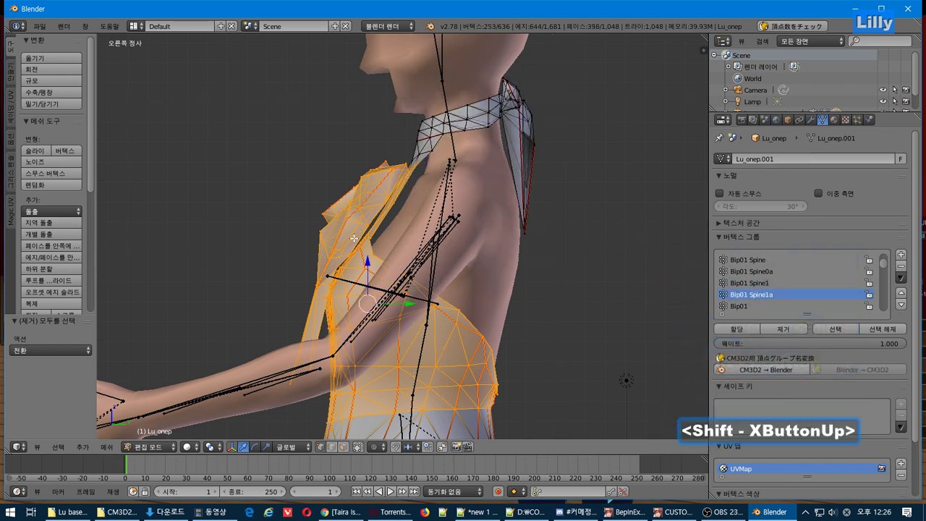
# Deselect the vertices of the bodice's rear part from the side view, keeping its front and the chest bow selected.
pyautogui.press('KP_1')
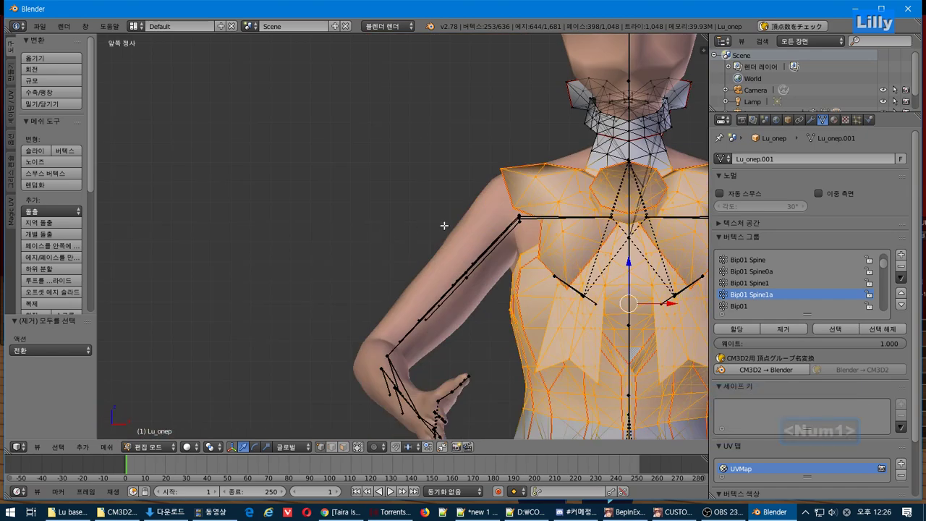
pyautogui.scroll(-2, 480, 224)
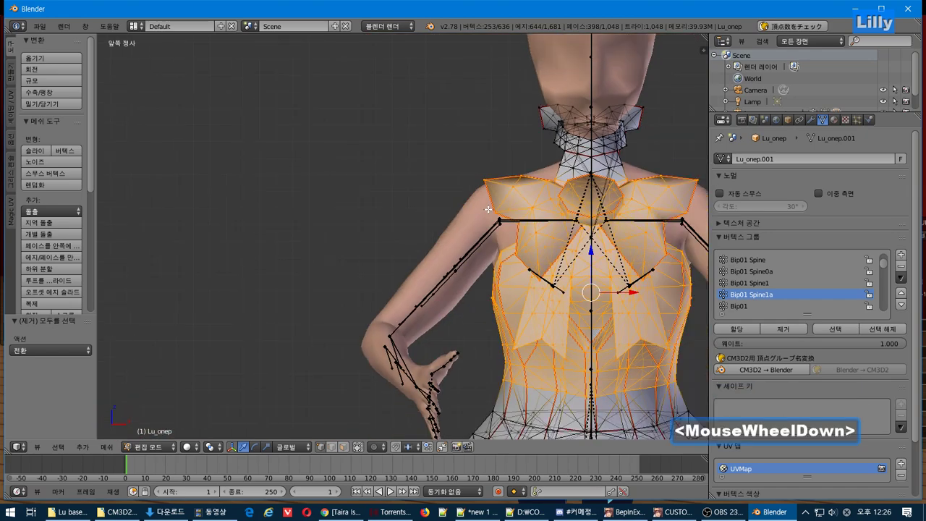
pyautogui.keyDown('shift'); pyautogui.moveTo(607, 282); pyautogui.dragTo(535, 275, button='middle'); pyautogui.keyUp('shift')
pyautogui.scroll(-3, 417, 275)
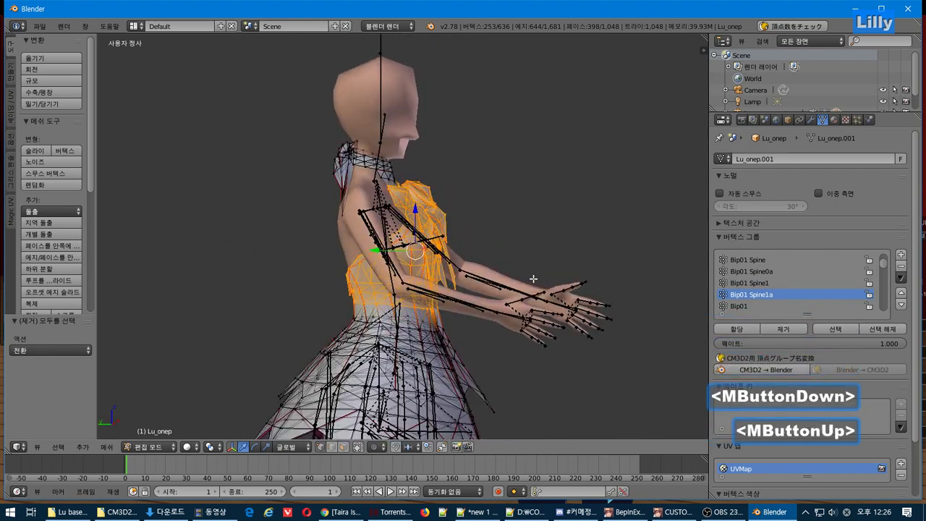
pyautogui.press('KP_1')
pyautogui.press('KP_3')
pyautogui.scroll(4, 546, 272)
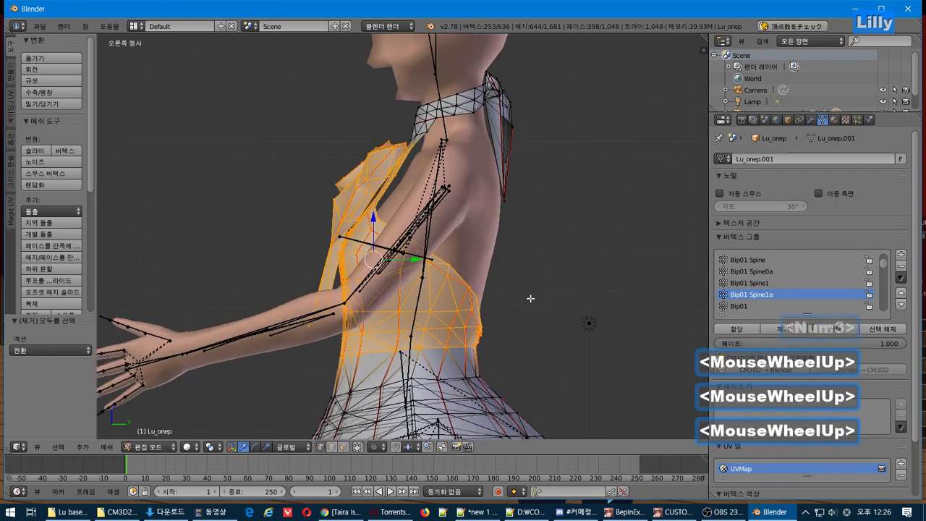
pyautogui.press('b')
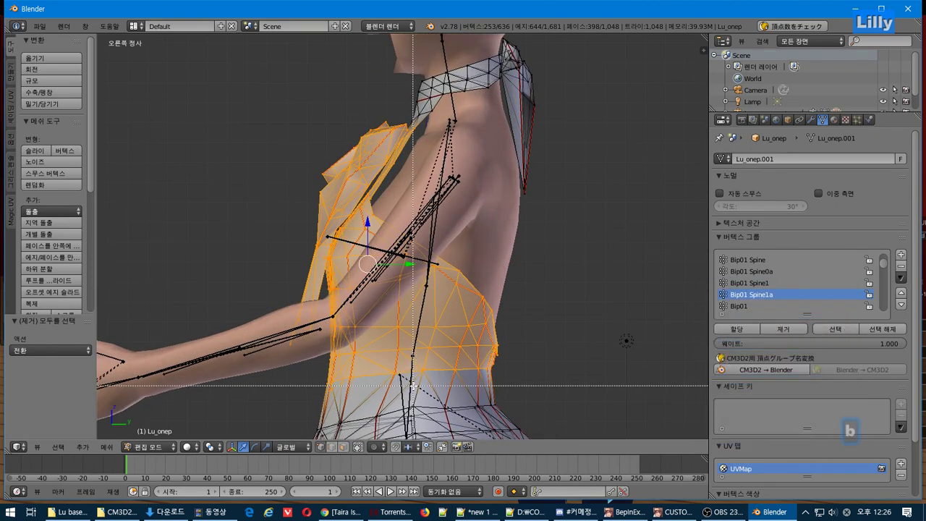
pyautogui.keyDown('shift'); pyautogui.moveTo(444, 387); pyautogui.dragTo(565, 177); pyautogui.keyUp('shift')
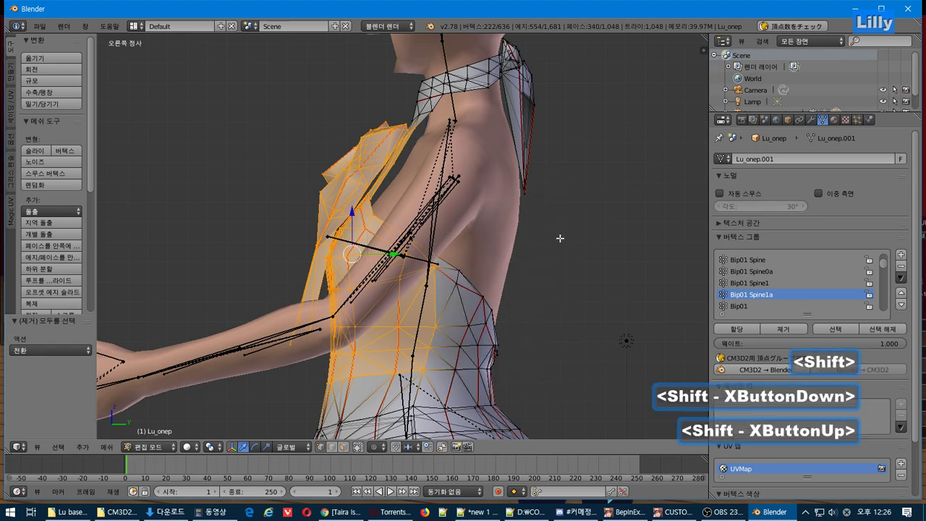
pyautogui.scroll(-1, 558, 239)
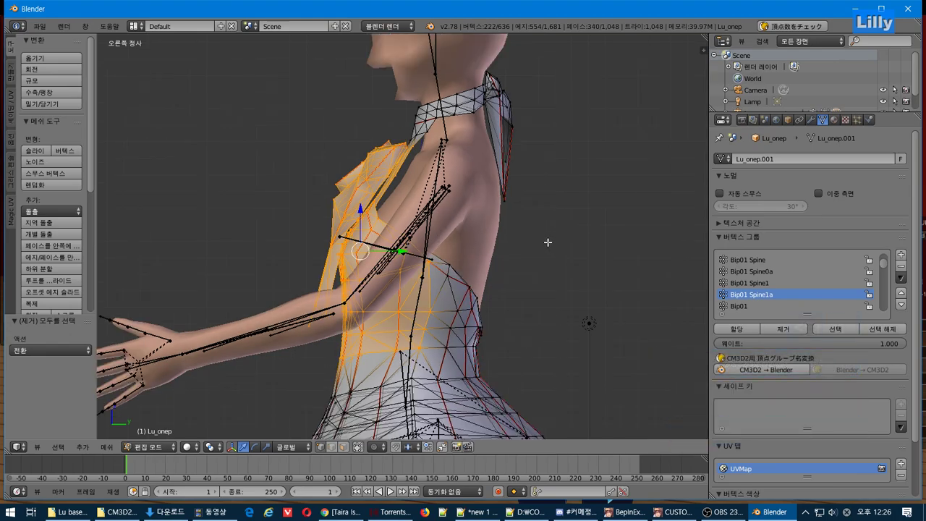
# Subdivide the selected front bodice and chest bow twice with 1 cut each.
pyautogui.moveTo(548, 242); pyautogui.dragTo(100, 183, button='middle')
pyautogui.moveTo(94, 164); pyautogui.dragTo(92, 202)
pyautogui.click(49, 194)
pyautogui.click(51, 197)
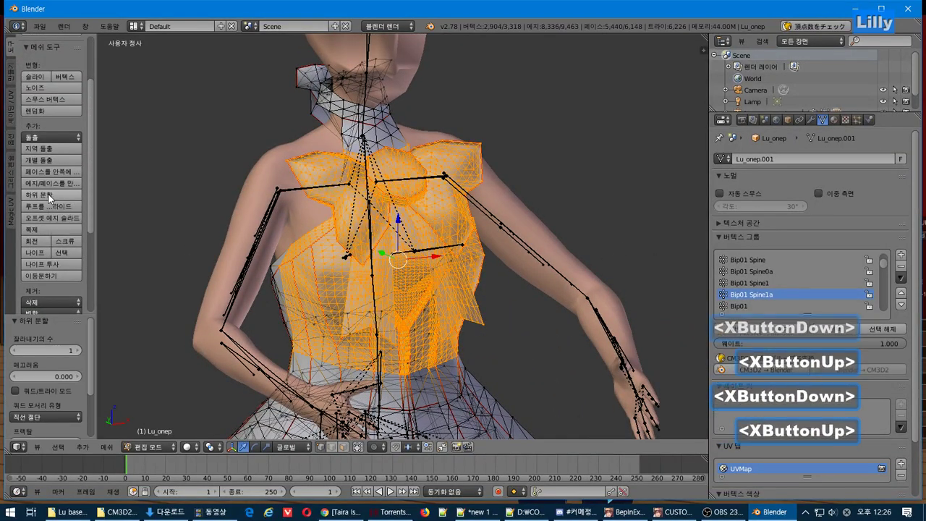
pyautogui.moveTo(421, 325); pyautogui.dragTo(290, 312, button='middle')
pyautogui.scroll(-5, 326, 307)
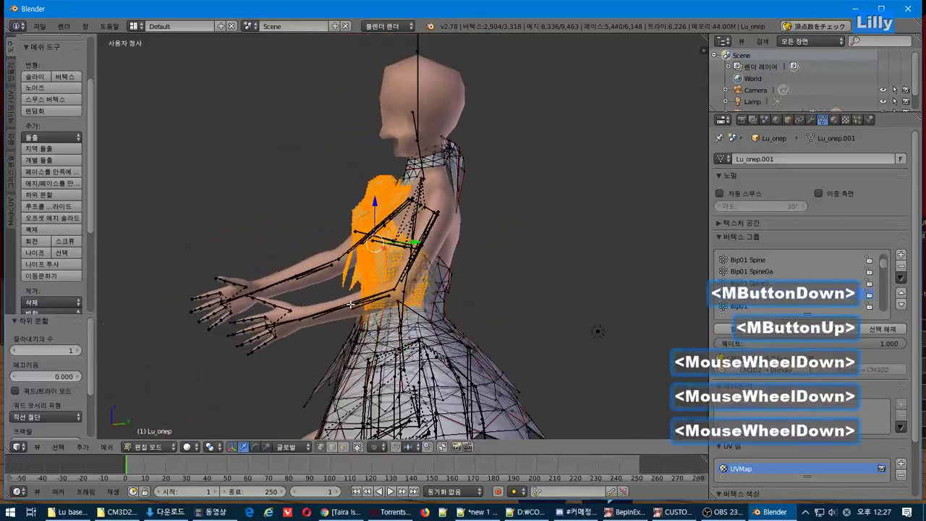
pyautogui.moveTo(390, 298); pyautogui.dragTo(436, 301, button='middle')
pyautogui.scroll(5, 436, 301)
# Return the subdivided Lu_onep dress to Object Mode, then select the body and add the dress as the active object.
pyautogui.press('Tab')
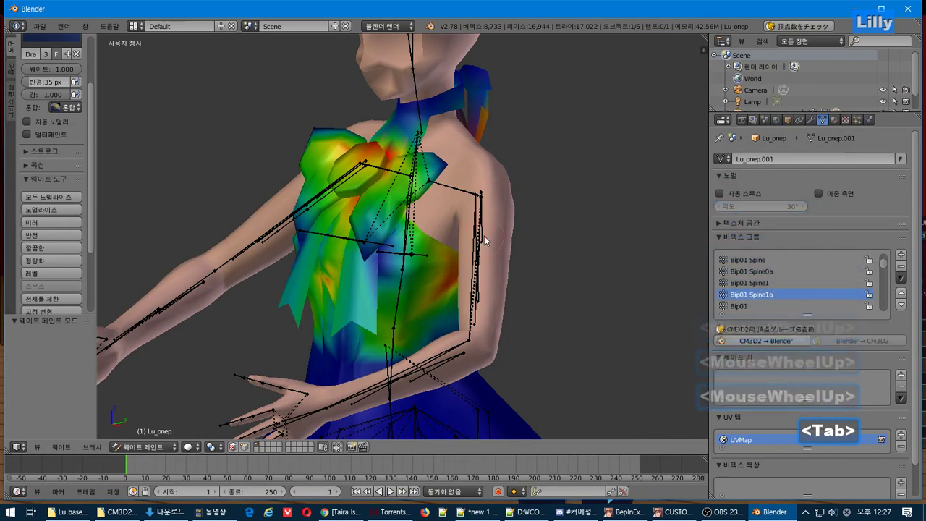
pyautogui.click(160, 452)
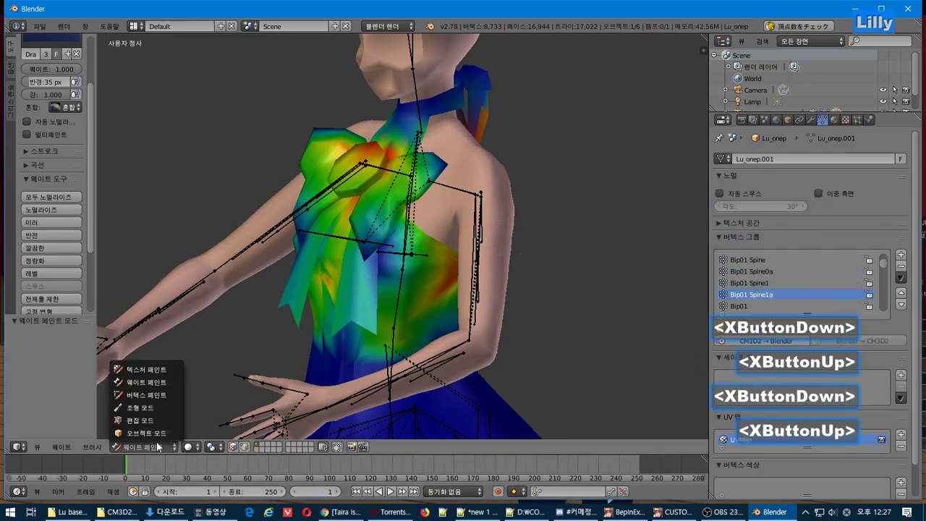
pyautogui.click(141, 438)
pyautogui.rightClick(496, 204)
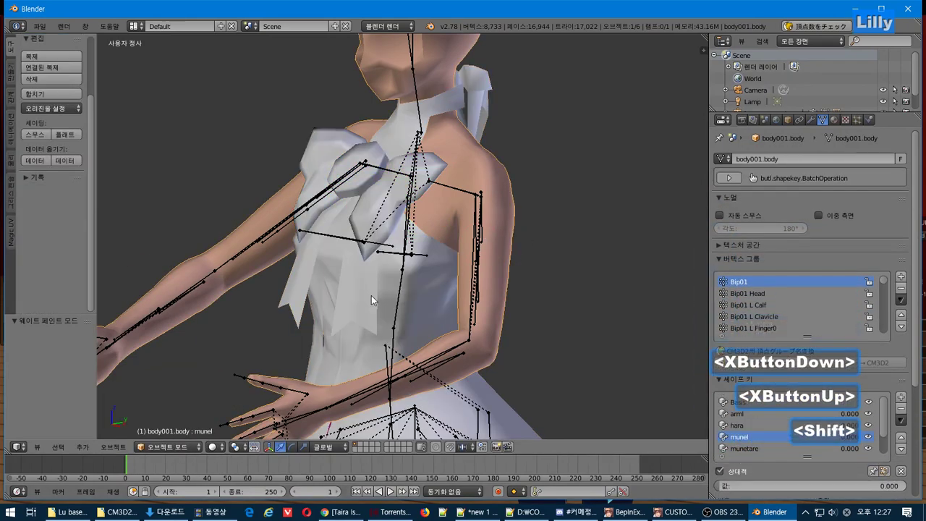
pyautogui.keyDown('shift'); pyautogui.rightClick(397, 304); pyautogui.keyUp('shift')
# Run the high-precision weight transfer from body to dress with 1 reference subdivision and a range expansion of 1.10.
pyautogui.click(903, 279)
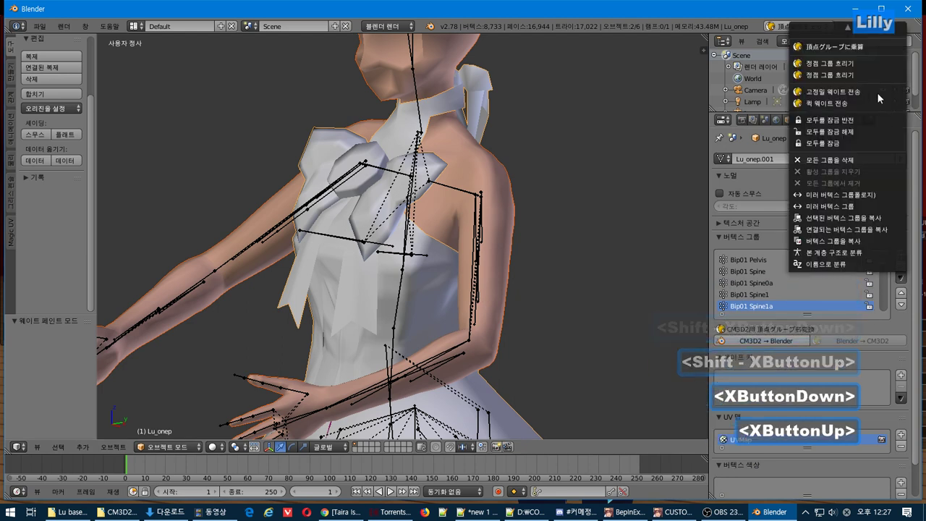
pyautogui.click(858, 92)
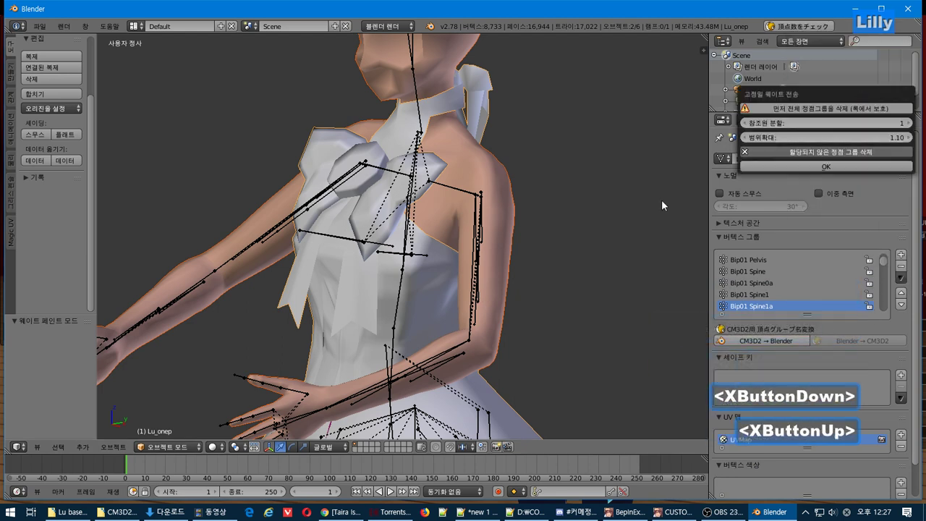
pyautogui.click(774, 167)
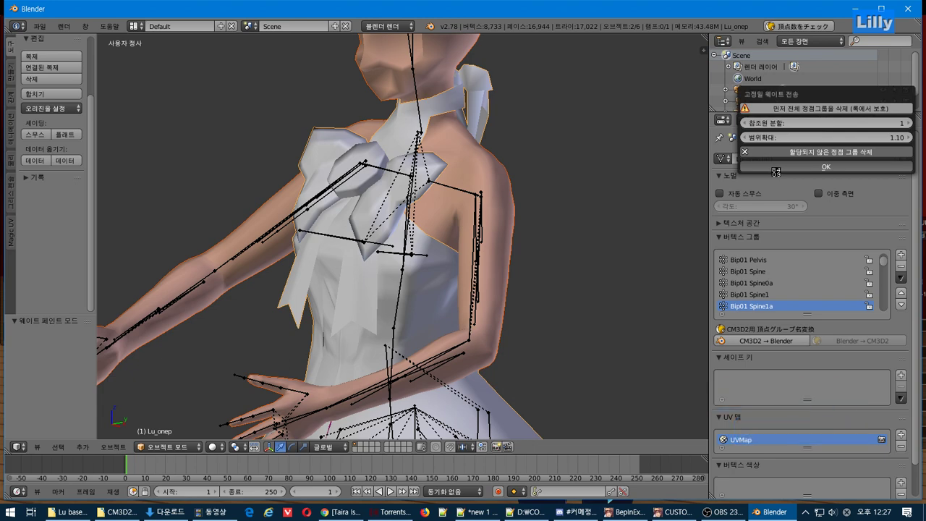
# Switch the dress to Weight Paint mode and examine its weights for the vertex groups from Bip01 Pelvis through Bip01.
pyautogui.click(173, 447)
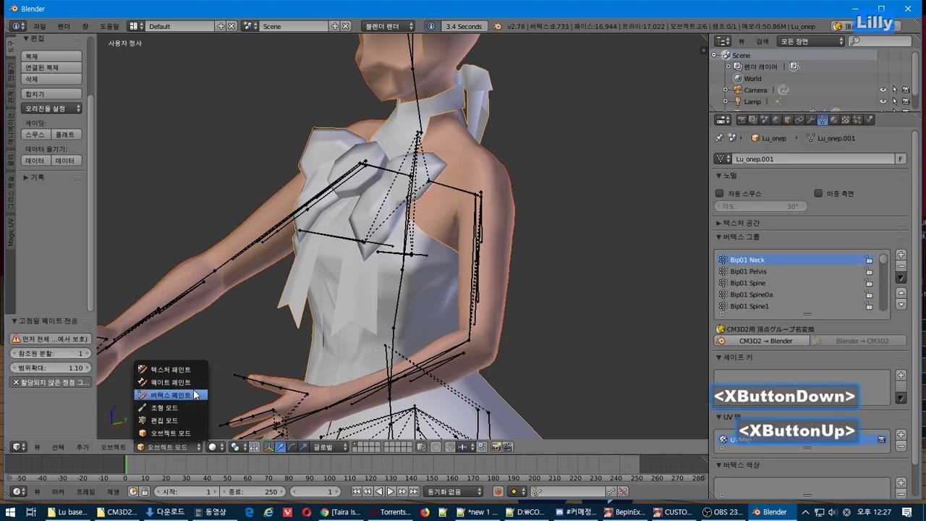
pyautogui.click(189, 382)
pyautogui.click(731, 272)
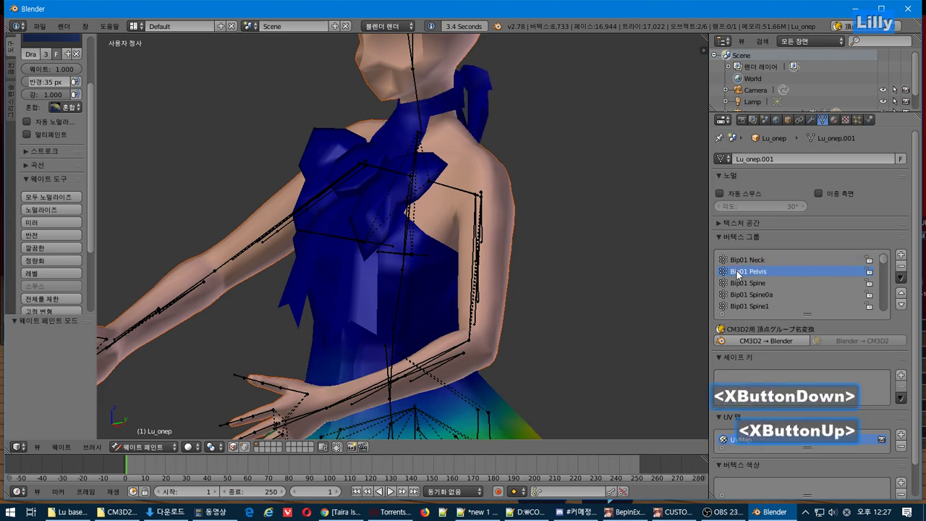
pyautogui.press('Down')
pyautogui.press('Down')
pyautogui.press('Down')
pyautogui.press('Down')
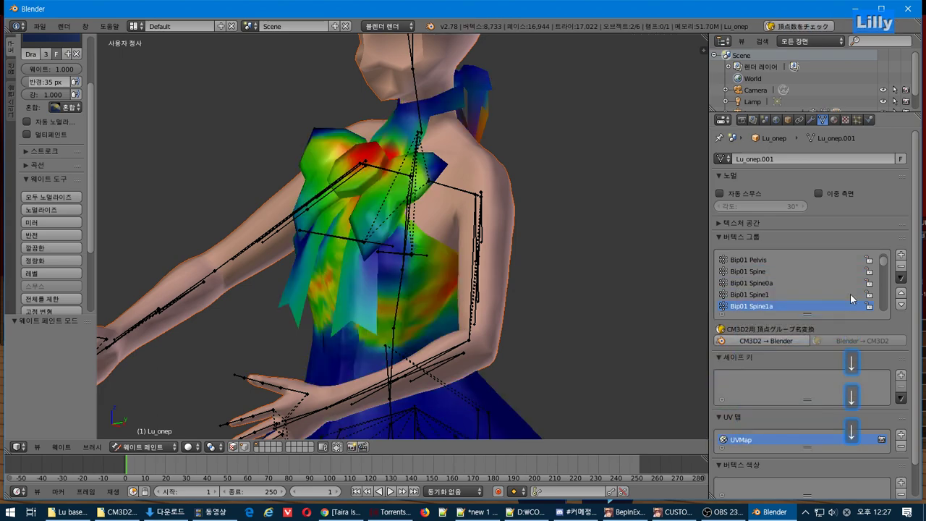
pyautogui.moveTo(401, 325); pyautogui.dragTo(554, 318, button='middle')
pyautogui.press('Down')
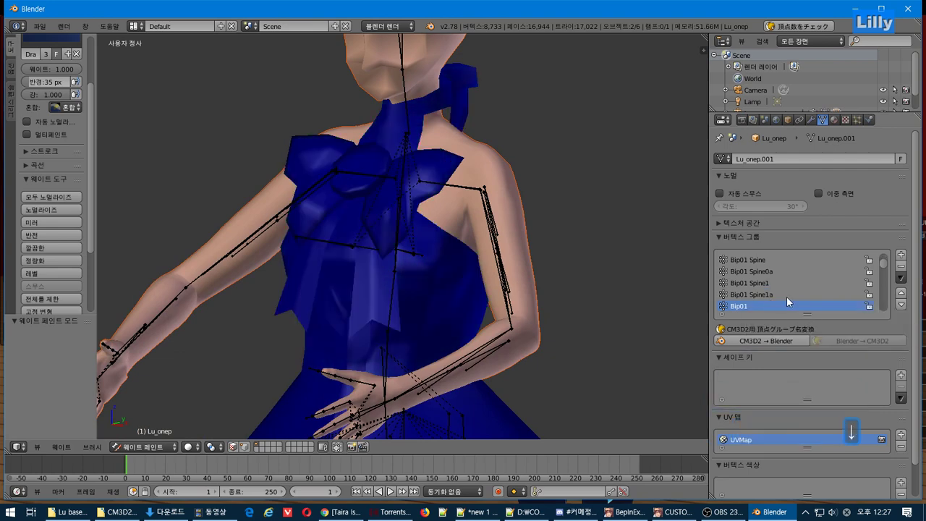
# Go through the dress's remaining vertex groups, from Bip01 Head through the hip and thigh groups to Mune_R_sub.
pyautogui.press('Down')
pyautogui.press('Down')
pyautogui.press('Down')
pyautogui.press('Down')
pyautogui.press('Down')
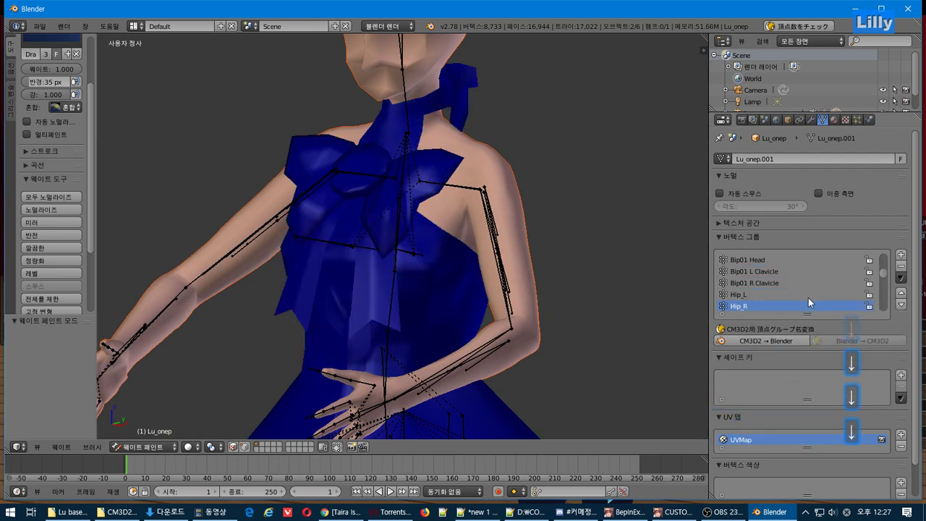
pyautogui.press('Down')
pyautogui.press('Down')
pyautogui.press('Down')
pyautogui.press('Down')
pyautogui.press('Down')
pyautogui.press('Down')
pyautogui.press('Down')
pyautogui.press('Down')
pyautogui.press('Down')
pyautogui.press('Down')
pyautogui.press('Down')
pyautogui.press('Down')
pyautogui.press('Down')
pyautogui.press('Down')
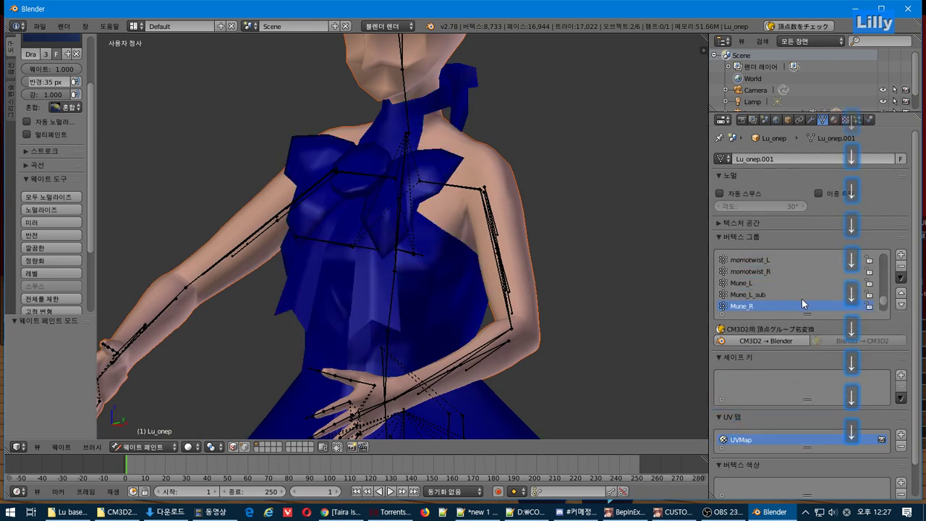
pyautogui.press('Up')
pyautogui.press('Up')
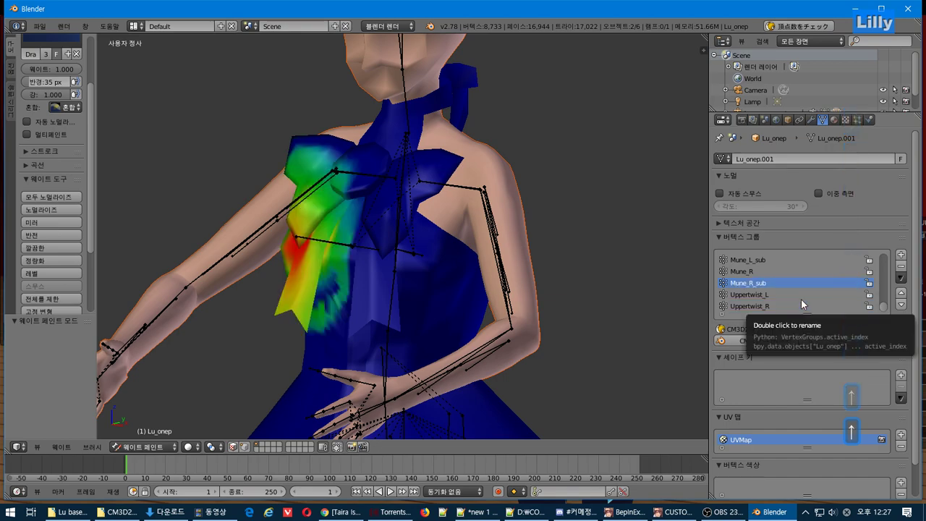
# Compare the Mune_R_sub and Mune_L_sub weights on the front bodice and chest bow from several angles.
pyautogui.moveTo(412, 310); pyautogui.dragTo(578, 303, button='middle')
pyautogui.press('Up')
pyautogui.press('Up')
pyautogui.moveTo(688, 268); pyautogui.dragTo(466, 275, button='middle')
pyautogui.scroll(2, 474, 266)
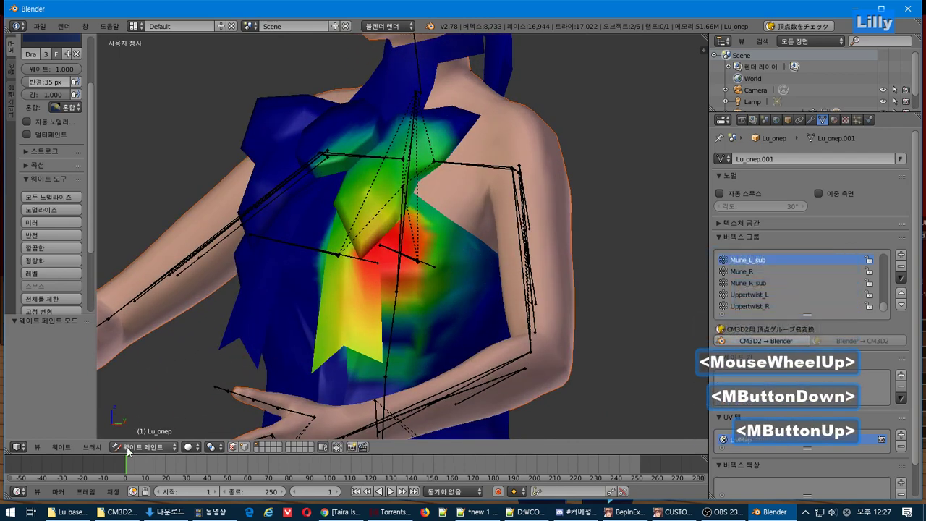
pyautogui.press('Tab')
pyautogui.press('Tab')
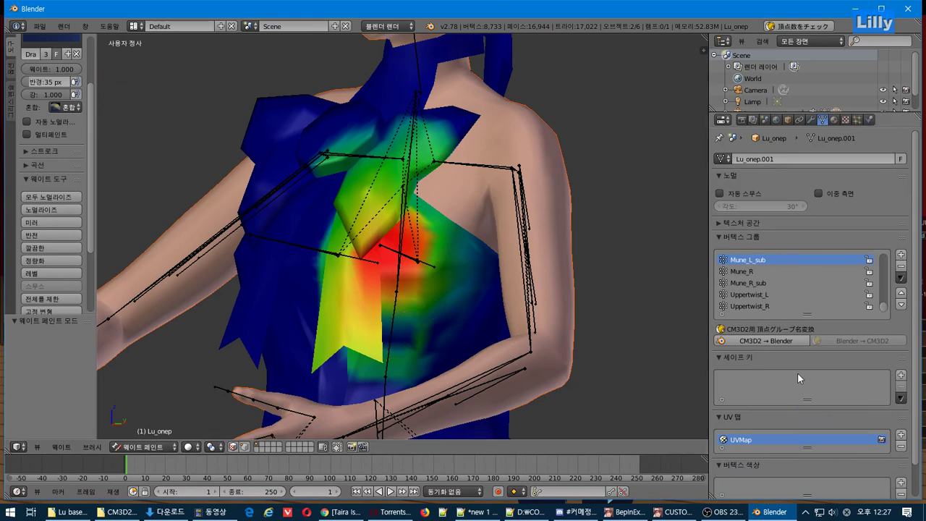
pyautogui.scroll(1, 829, 301)
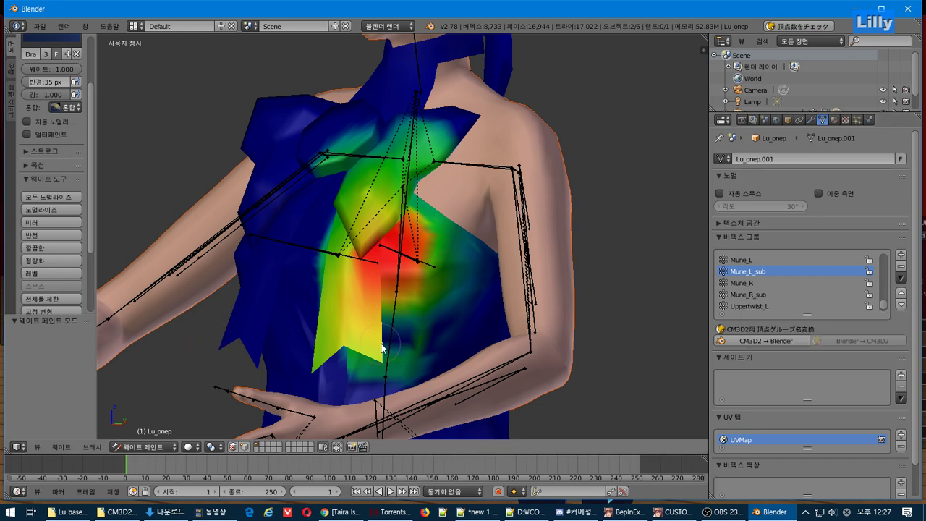
pyautogui.moveTo(406, 329)
pyautogui.mouseDown(button='middle')
pyautogui.moveTo(382, 312)
pyautogui.moveTo(390, 322)
pyautogui.mouseUp(button='middle')
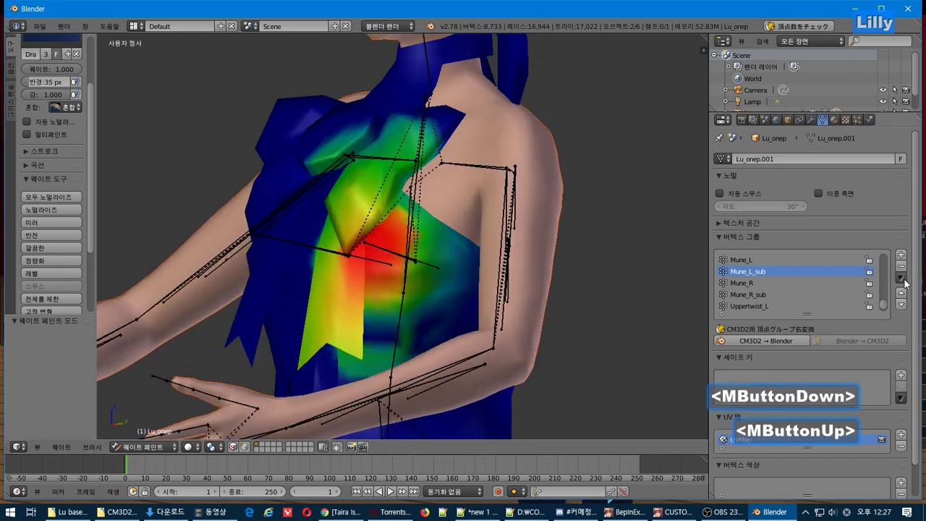
# Run the quick weight transfer from body to dress using the nearest face as the reference element.
pyautogui.click(903, 279)
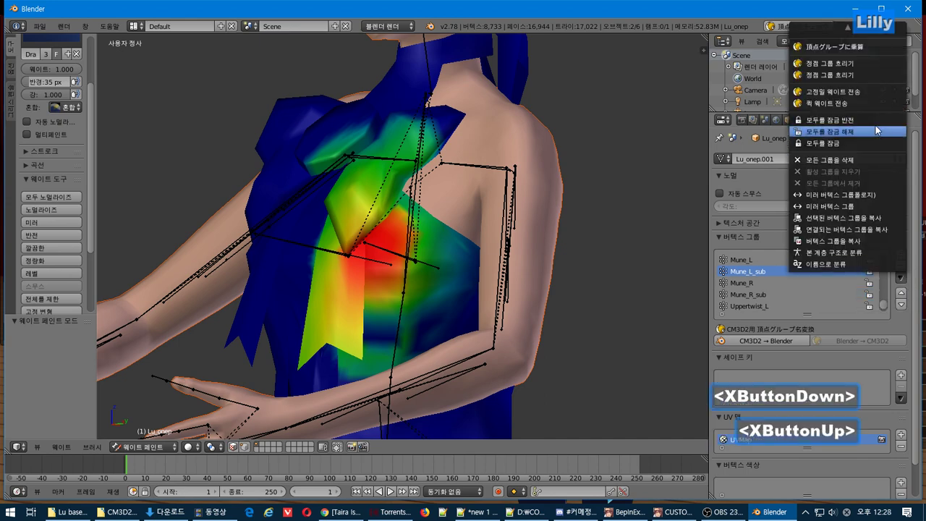
pyautogui.click(855, 104)
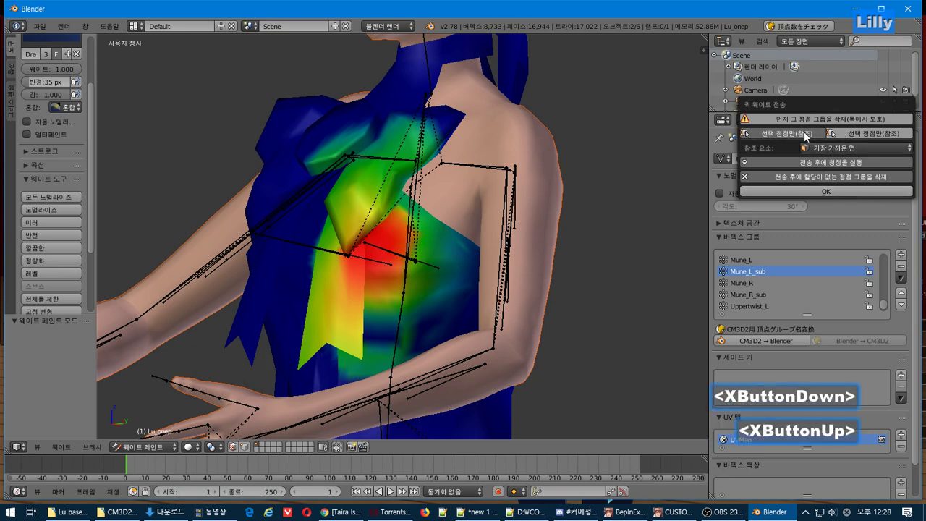
pyautogui.click(827, 190)
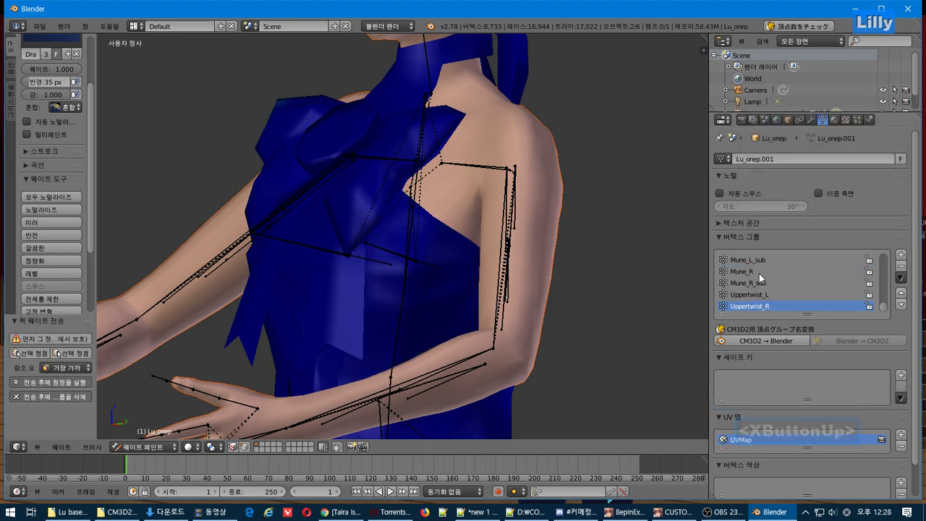
# Examine the Mune_L, Mune_R and their sub-group weights on the bodice from the front and the side.
pyautogui.click(759, 273)
pyautogui.click(759, 284)
pyautogui.moveTo(413, 285); pyautogui.dragTo(509, 284, button='middle')
pyautogui.click(772, 261)
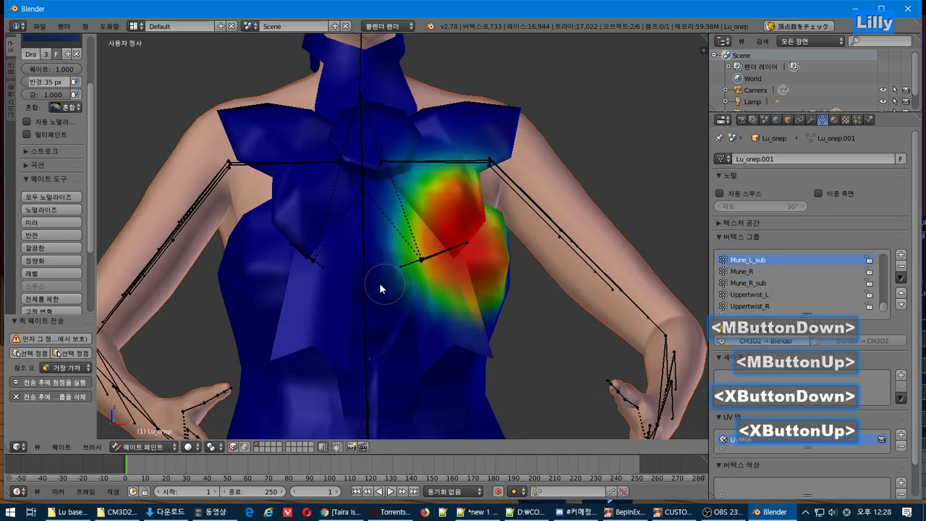
pyautogui.moveTo(382, 288); pyautogui.dragTo(327, 297, button='middle')
pyautogui.click(751, 272)
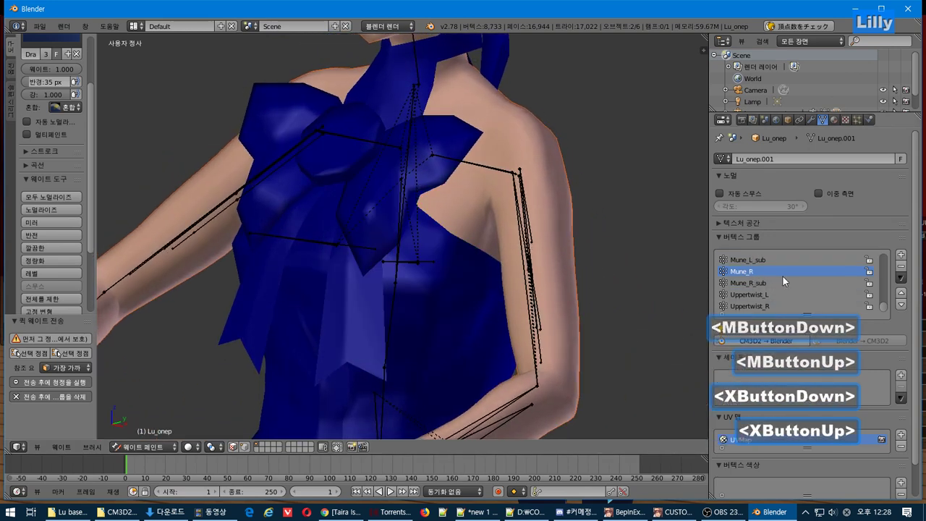
pyautogui.scroll(2, 782, 277)
pyautogui.click(783, 278)
pyautogui.click(787, 268)
pyautogui.click(767, 260)
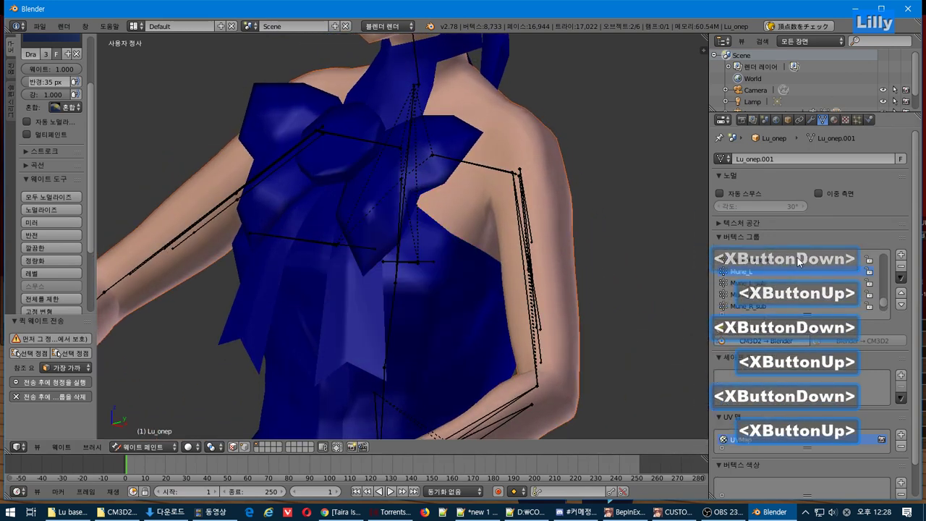
# Repeat the quick weight transfer from body to dress with the nearest vertex as the reference element.
pyautogui.click(901, 277)
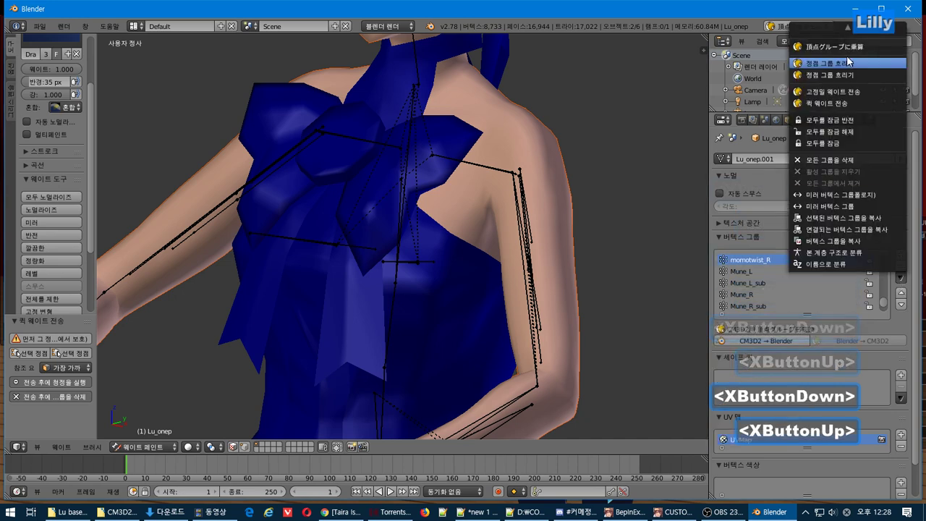
pyautogui.click(825, 103)
pyautogui.click(842, 146)
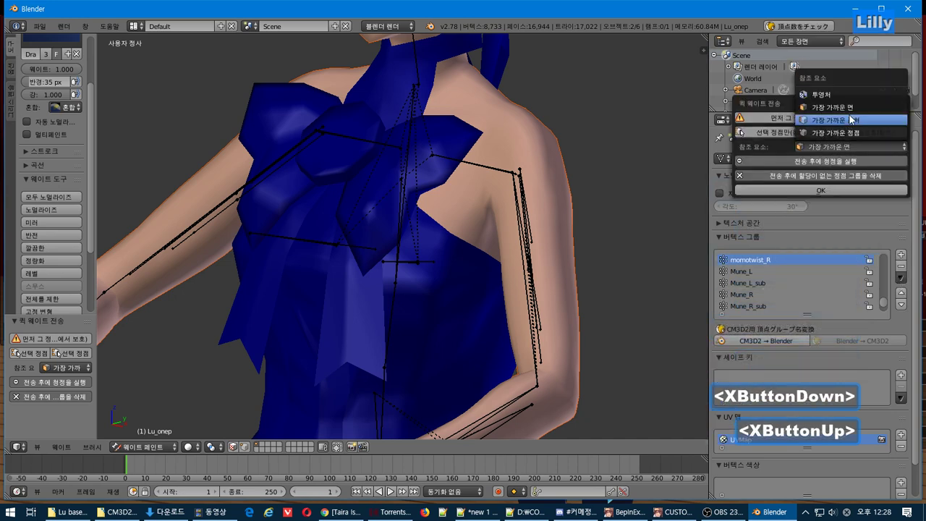
pyautogui.click(841, 133)
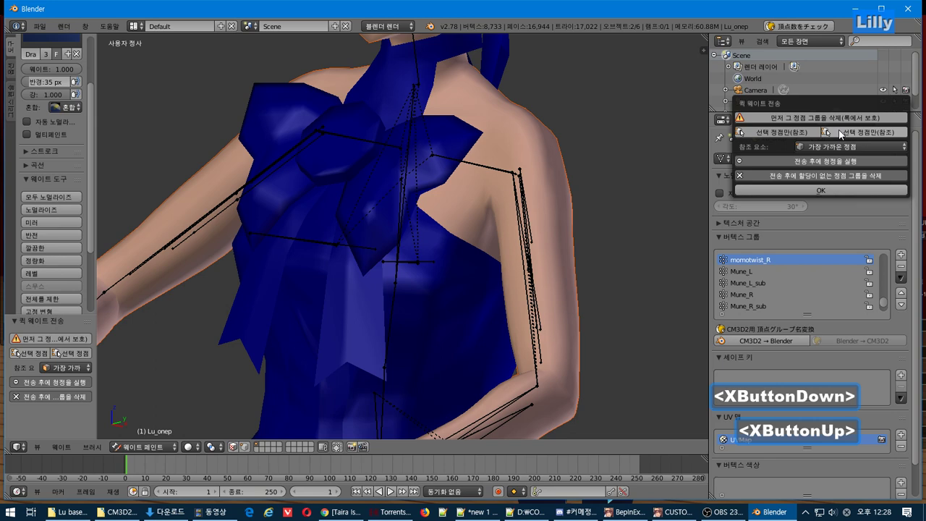
pyautogui.click(838, 193)
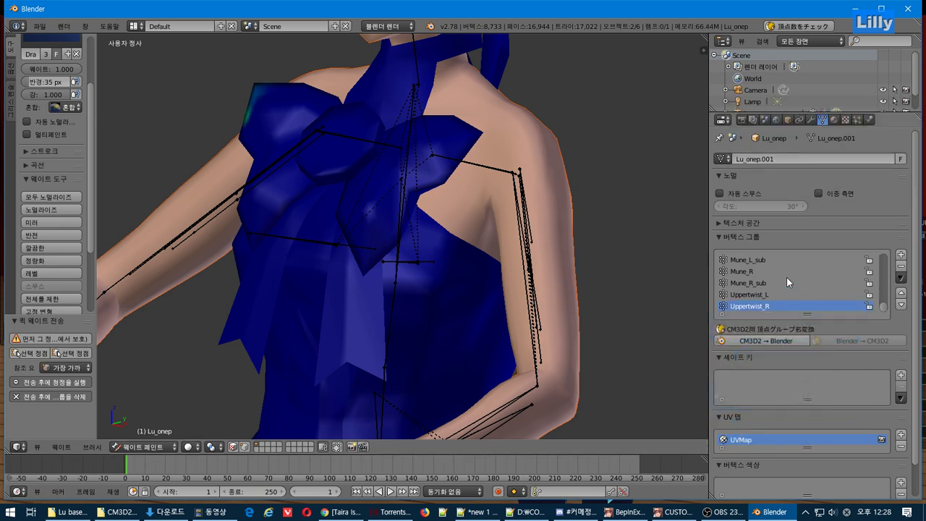
# Examine the Mune_R_sub, Mune_L_sub and Mune_L weights on the bodice and bow from both sides.
pyautogui.click(767, 282)
pyautogui.moveTo(463, 296); pyautogui.dragTo(557, 277, button='middle')
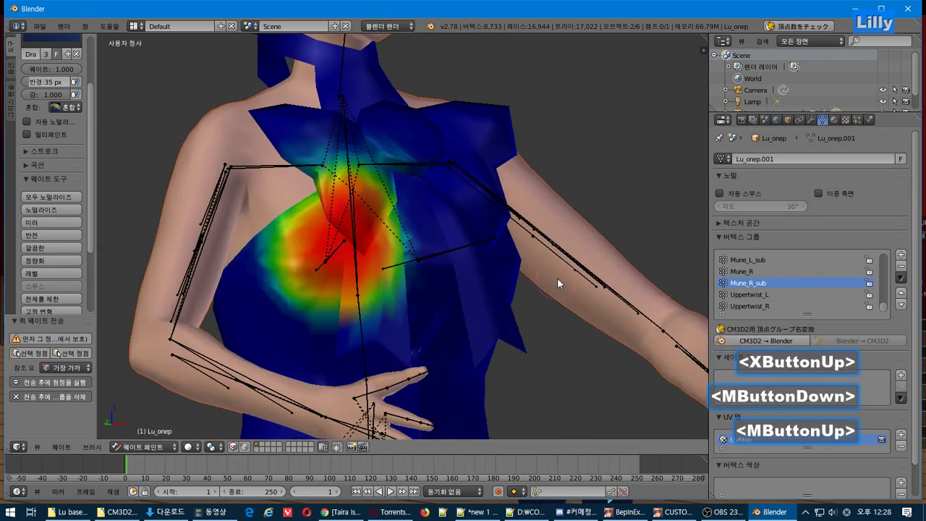
pyautogui.click(777, 257)
pyautogui.scroll(1, 777, 262)
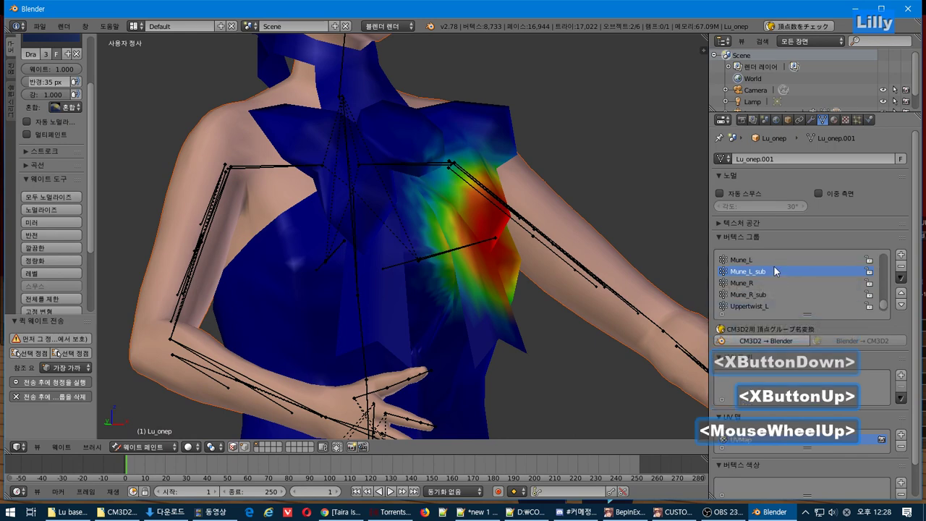
pyautogui.scroll(1, 774, 266)
pyautogui.moveTo(465, 283); pyautogui.dragTo(325, 287, button='middle')
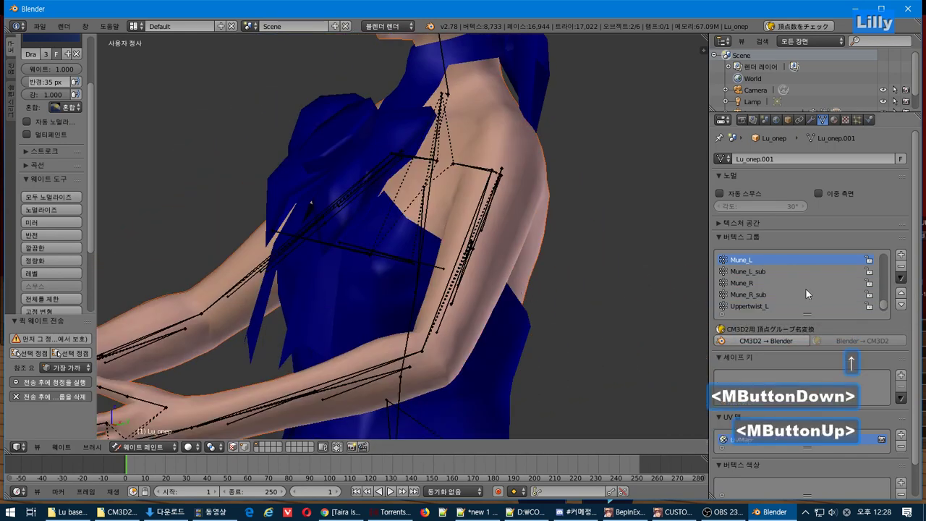
# Go back up through the dress's vertex groups to Bip01 Neck, examining the shoulder, Bip01 Spine1a and Bip01 weights.
pyautogui.scroll(6, 808, 272)
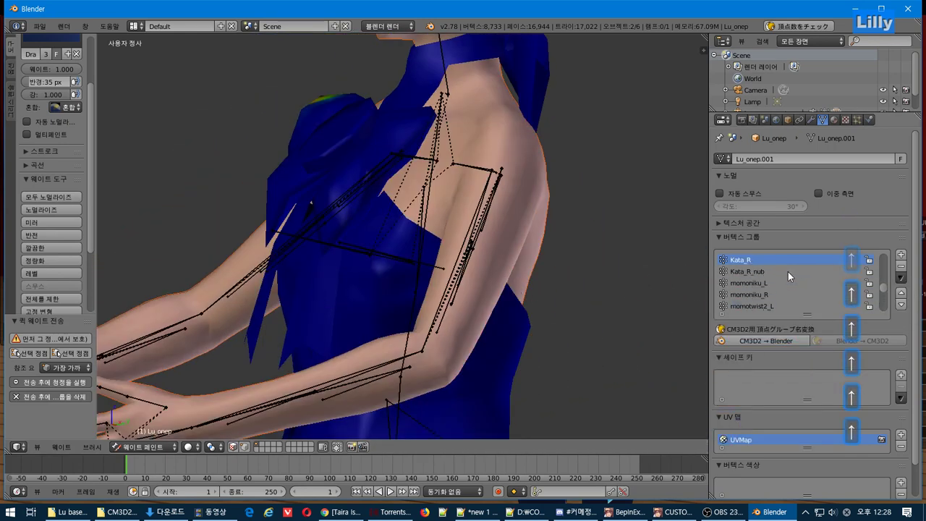
pyautogui.press('Up')
pyautogui.moveTo(424, 283); pyautogui.dragTo(481, 288, button='middle')
pyautogui.press('Up')
pyautogui.press('Up')
pyautogui.press('Up')
pyautogui.press('Up')
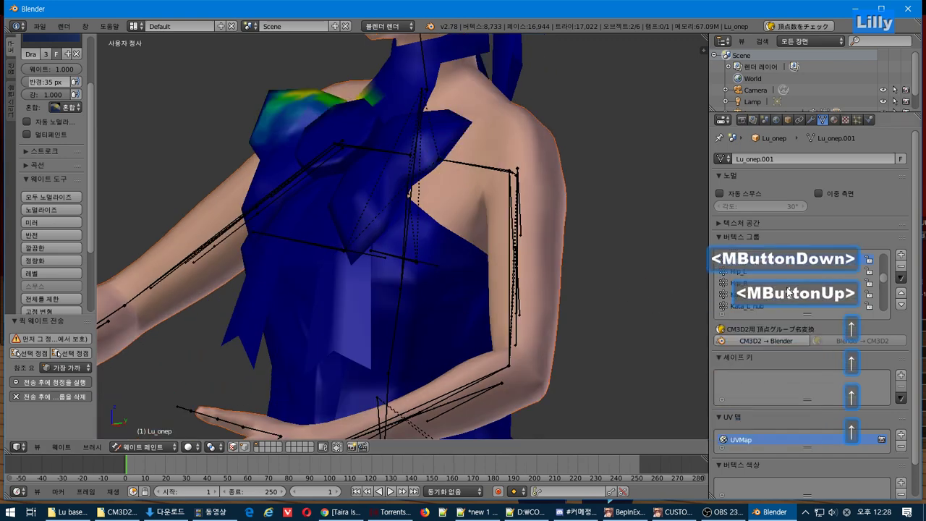
pyautogui.scroll(3, 786, 287)
pyautogui.scroll(-1, 777, 289)
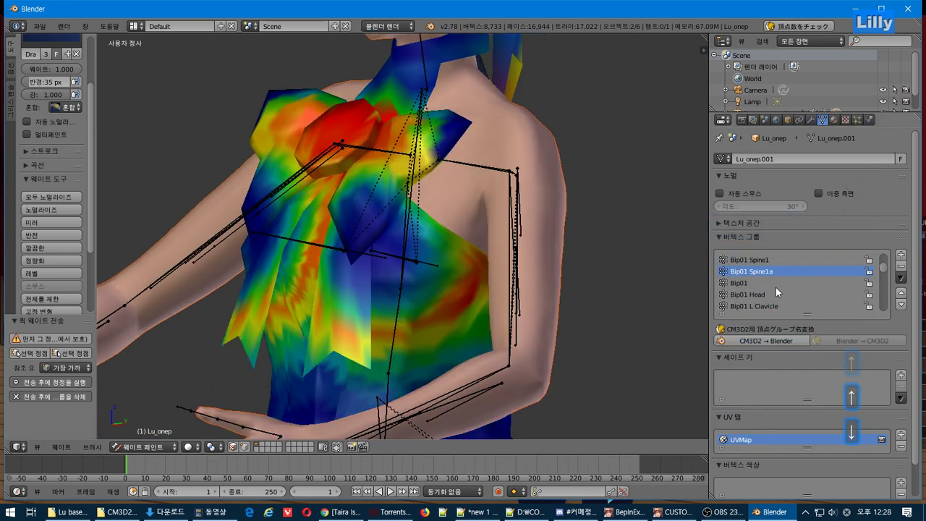
pyautogui.scroll(-1, 811, 302)
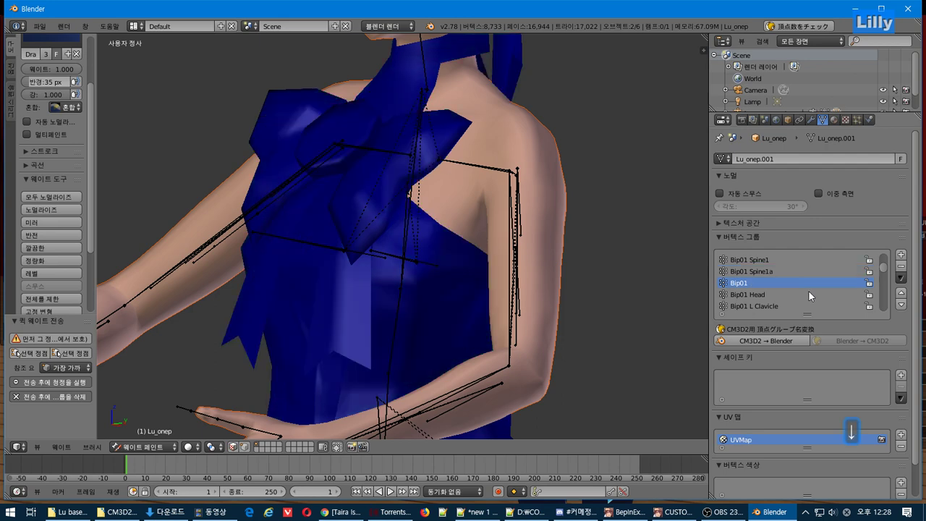
pyautogui.scroll(6, 806, 290)
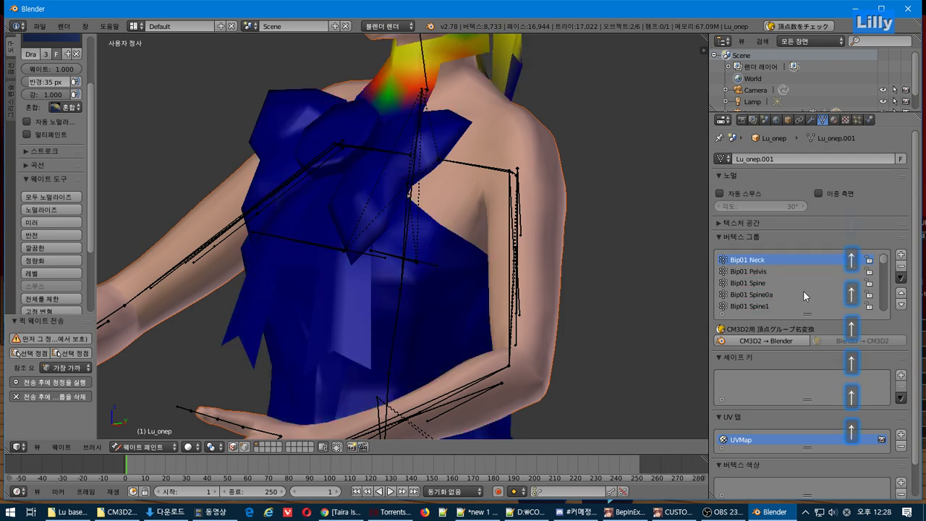
# Add a shape key to the dress and run the space-blur shape key transfer with reference divisions 1 and range expansion 1.10.
pyautogui.scroll(-10, 803, 290)
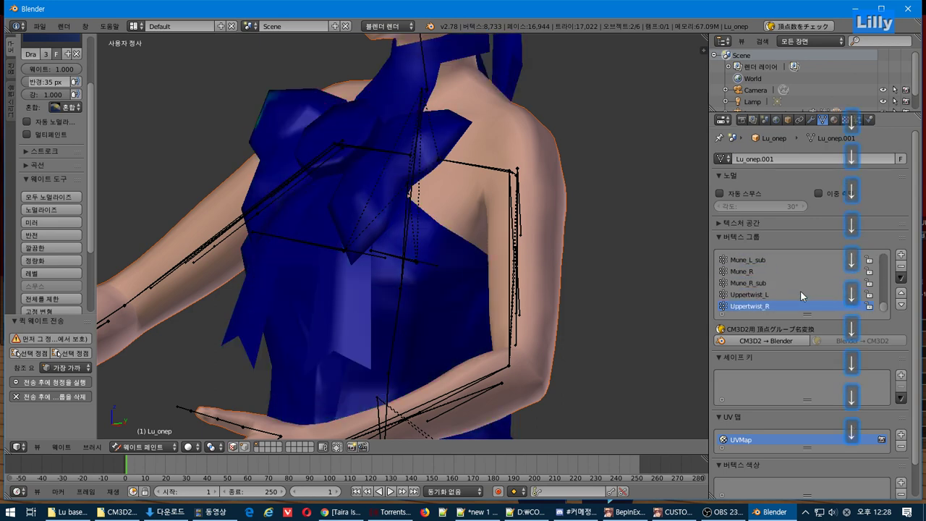
pyautogui.moveTo(566, 331); pyautogui.dragTo(616, 333, button='middle')
pyautogui.click(901, 375)
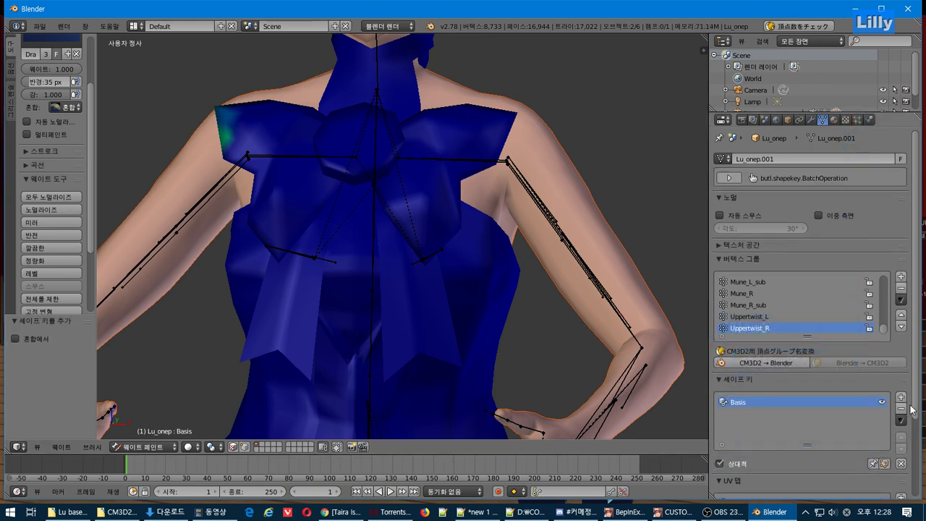
pyautogui.click(899, 423)
pyautogui.click(901, 419)
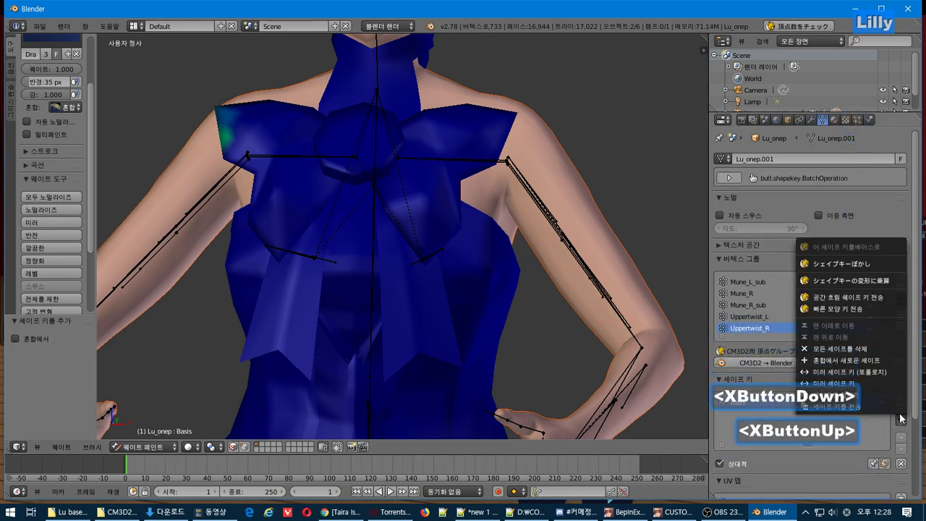
pyautogui.click(882, 298)
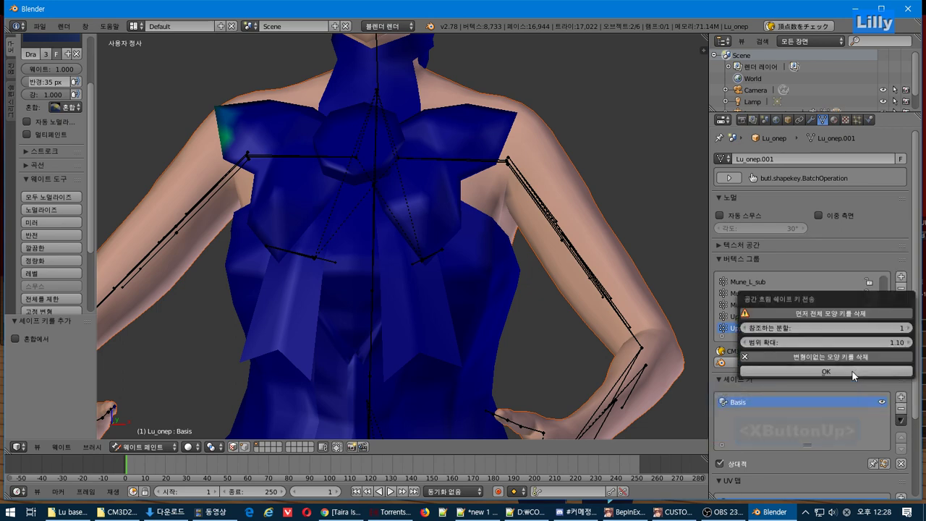
pyautogui.click(853, 372)
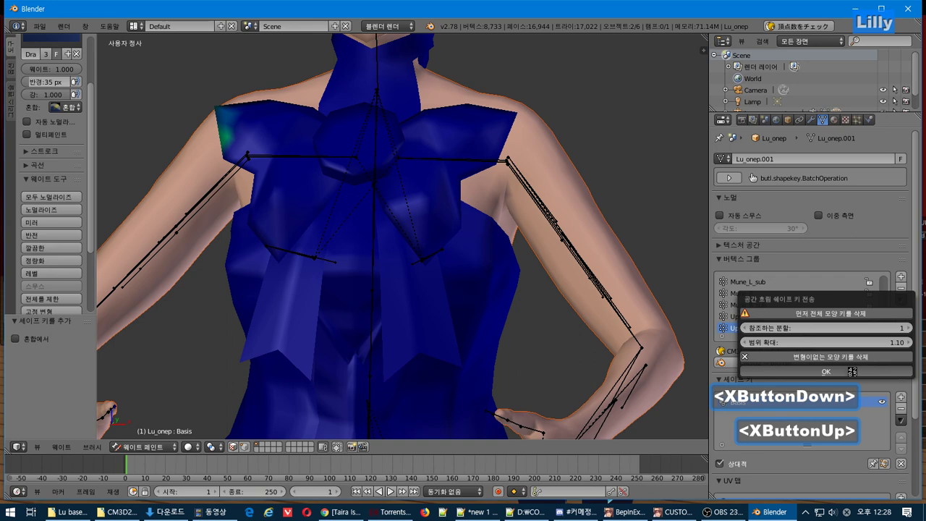
# Set the dress's transferred munel shape key to 1.000 and check the deformed bodice.
pyautogui.scroll(-2, 695, 385)
pyautogui.moveTo(645, 366); pyautogui.dragTo(621, 358, button='middle')
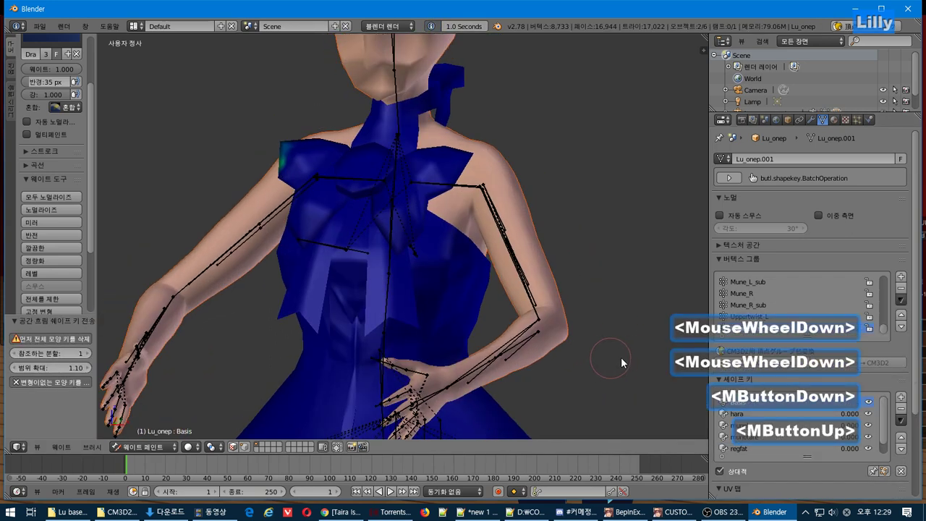
pyautogui.click(756, 438)
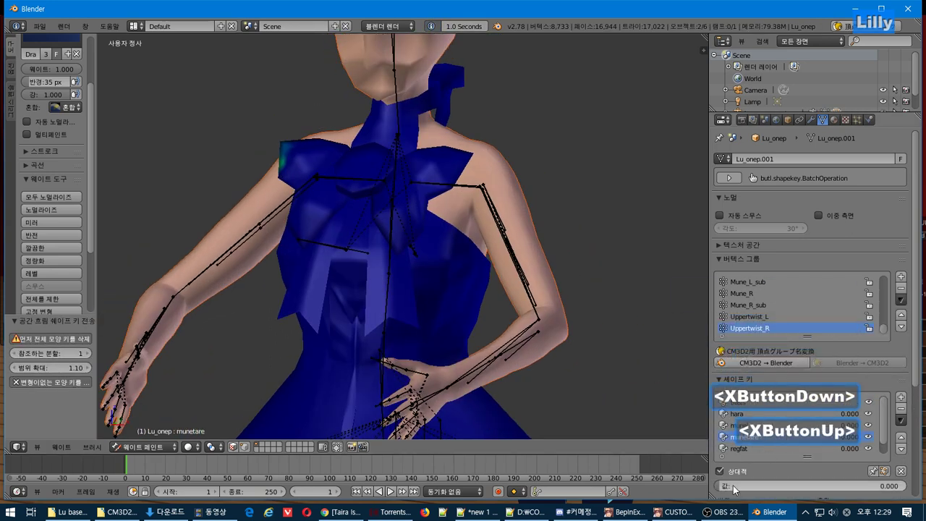
pyautogui.moveTo(682, 353); pyautogui.dragTo(622, 355, button='middle')
pyautogui.hotkey('ctrl', 'z')
pyautogui.hotkey('ctrl', 'z')
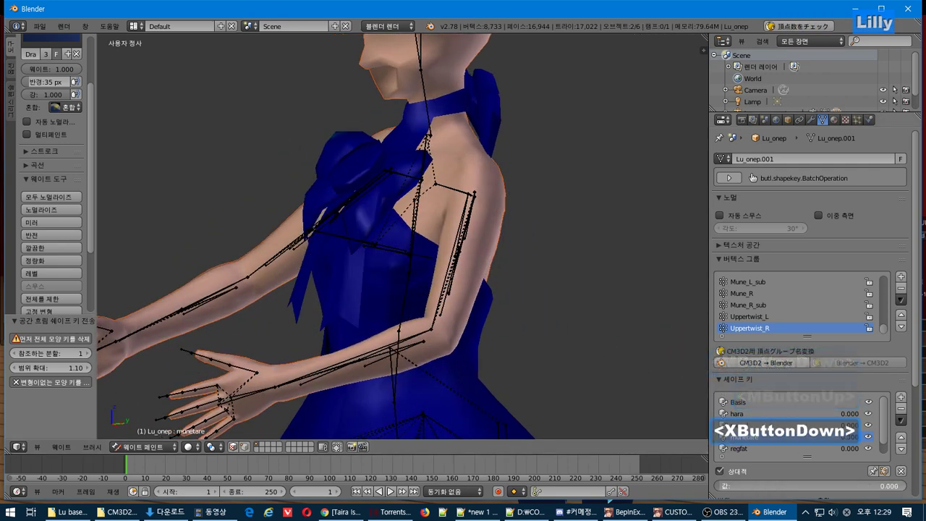
pyautogui.moveTo(755, 486); pyautogui.dragTo(898, 486)
pyautogui.moveTo(463, 253); pyautogui.dragTo(528, 284, button='middle')
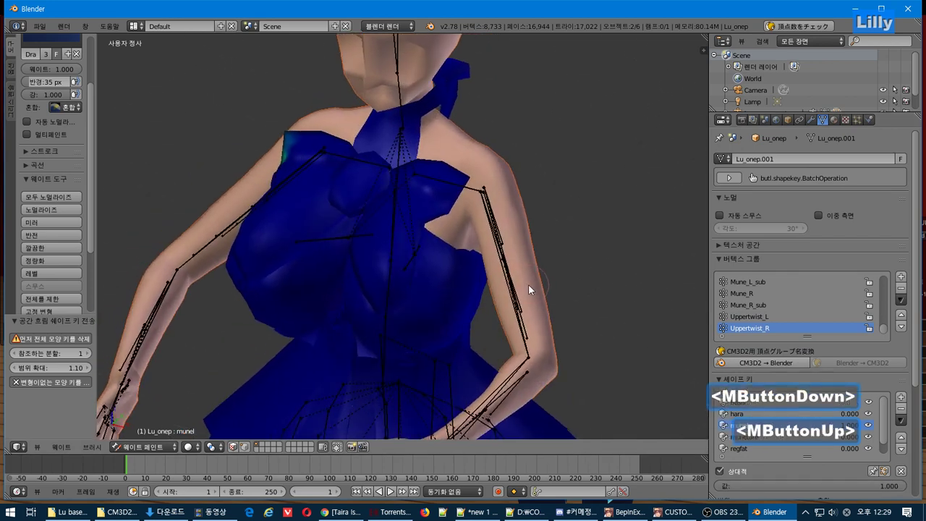
# Set the body's munel shape key to 1.000 and reselect the dress to compare their fit.
pyautogui.press('Tab')
pyautogui.press('Tab')
pyautogui.rightClick(499, 178)
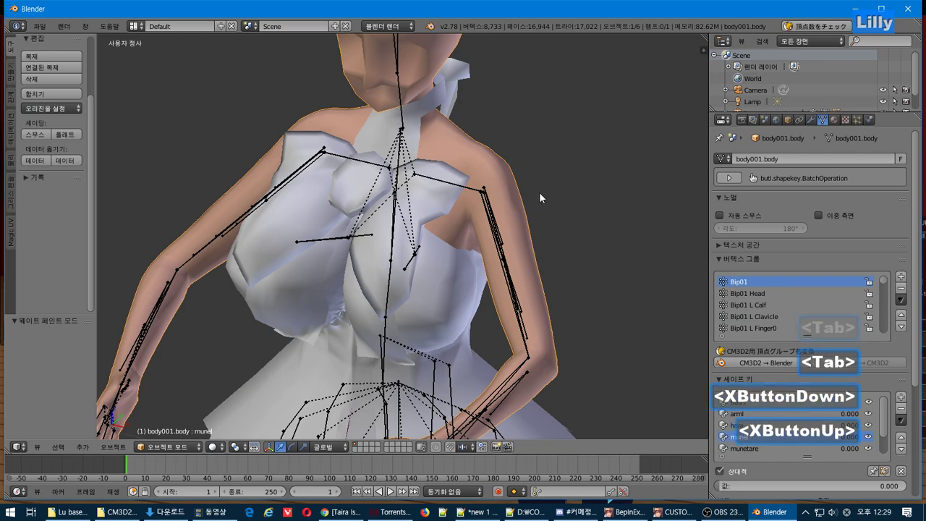
pyautogui.moveTo(756, 486); pyautogui.dragTo(762, 485)
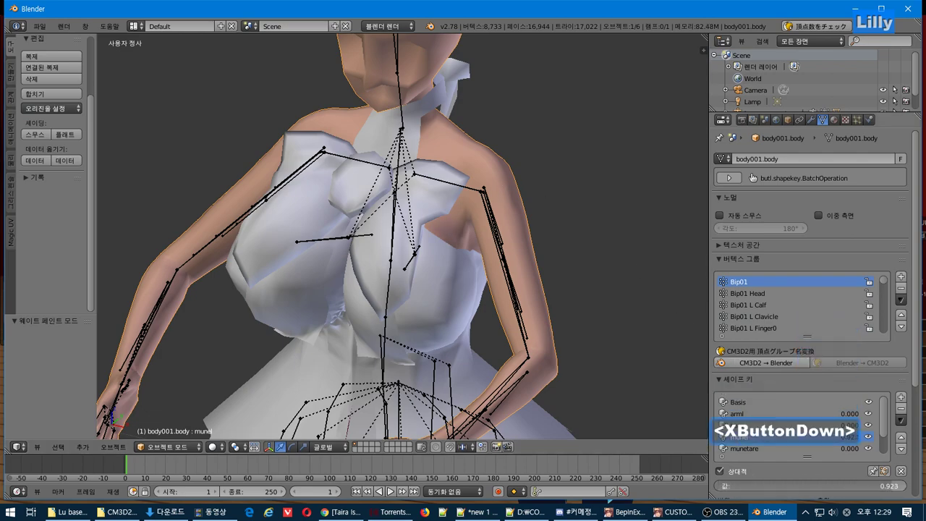
pyautogui.moveTo(891, 485); pyautogui.dragTo(907, 486)
pyautogui.rightClick(449, 294)
pyautogui.moveTo(483, 335)
pyautogui.mouseDown(button='middle')
pyautogui.moveTo(524, 376)
pyautogui.moveTo(595, 357)
pyautogui.moveTo(624, 326)
pyautogui.moveTo(502, 289)
pyautogui.moveTo(414, 303)
pyautogui.moveTo(500, 322)
pyautogui.mouseUp(button='middle')
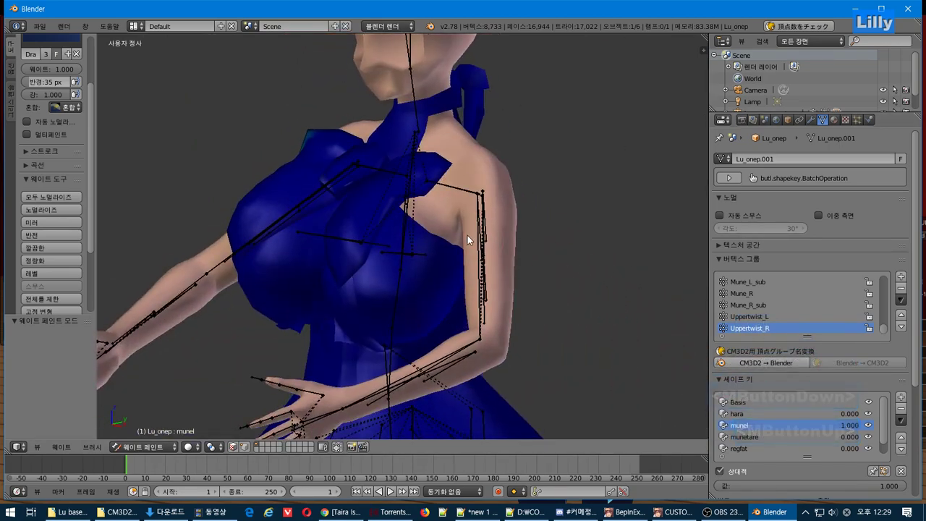
# Try to export the dress as the CM3D2 model Lu_onep.model into the Lu base job folder.
pyautogui.click(39, 26)
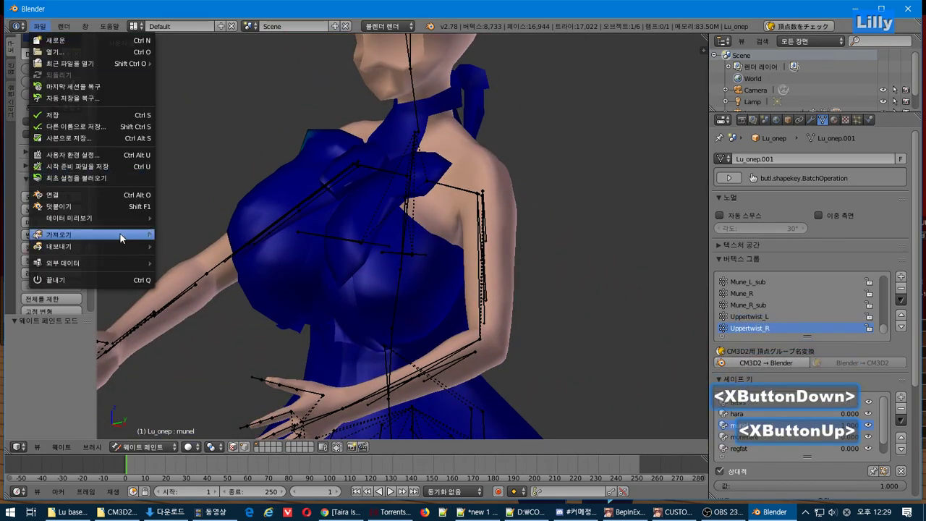
pyautogui.moveTo(103, 245)
pyautogui.click(232, 352)
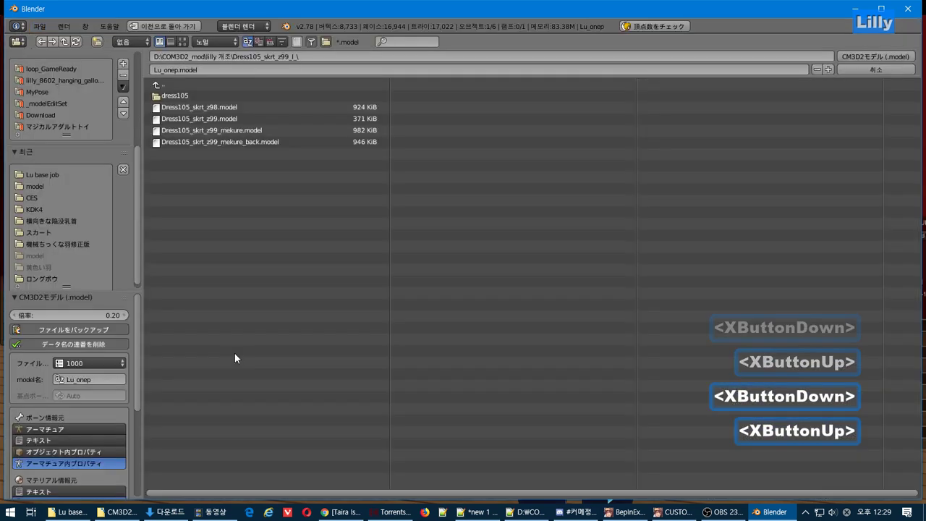
pyautogui.click(75, 175)
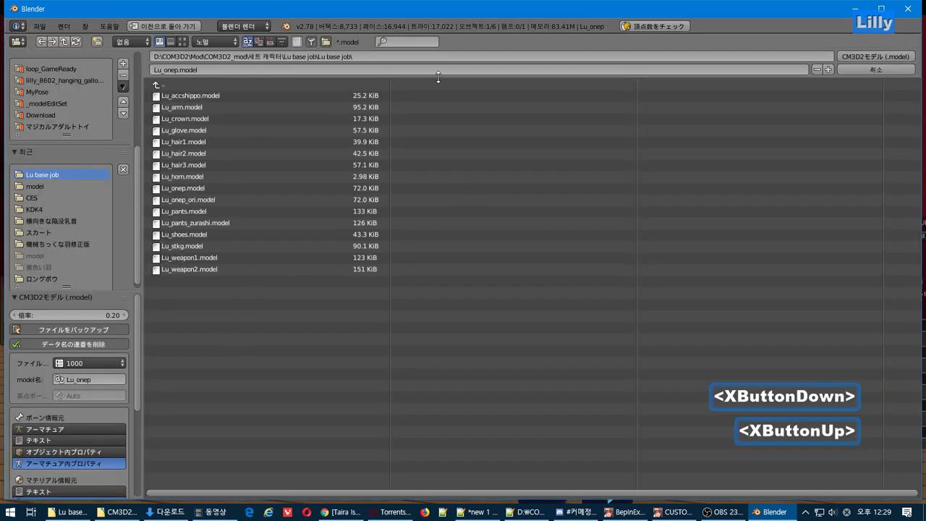
pyautogui.click(848, 57)
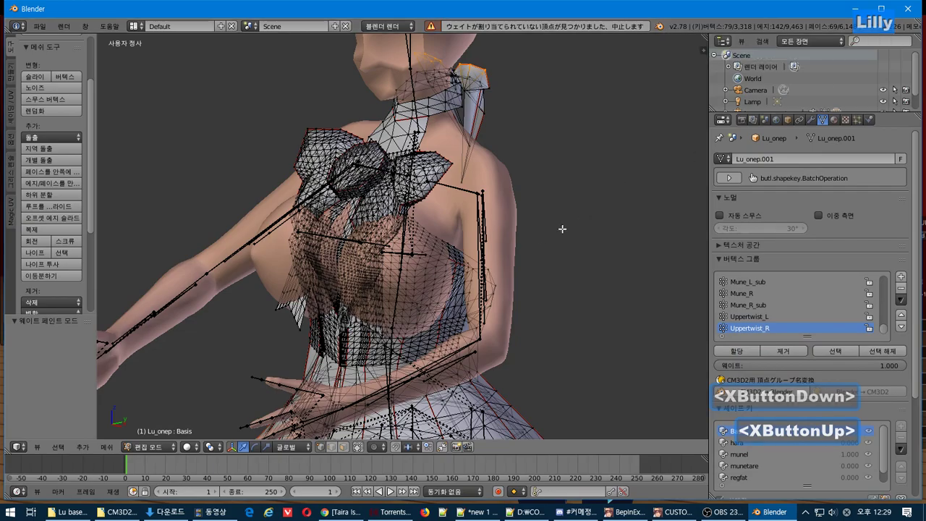
# Inspect the selected vertices on the bow behind the neck and put the dress in Weight Paint mode with vertex selection masking.
pyautogui.moveTo(560, 229); pyautogui.dragTo(448, 233, button='middle')
pyautogui.moveTo(359, 261); pyautogui.dragTo(376, 218, button='middle')
pyautogui.keyDown('shift'); pyautogui.moveTo(615, 105); pyautogui.dragTo(496, 282, button='middle'); pyautogui.keyUp('shift')
pyautogui.scroll(5, 513, 262)
pyautogui.scroll(-2, 437, 250)
pyautogui.moveTo(437, 250)
pyautogui.mouseDown(button='middle')
pyautogui.moveTo(511, 231)
pyautogui.moveTo(434, 241)
pyautogui.mouseUp(button='middle')
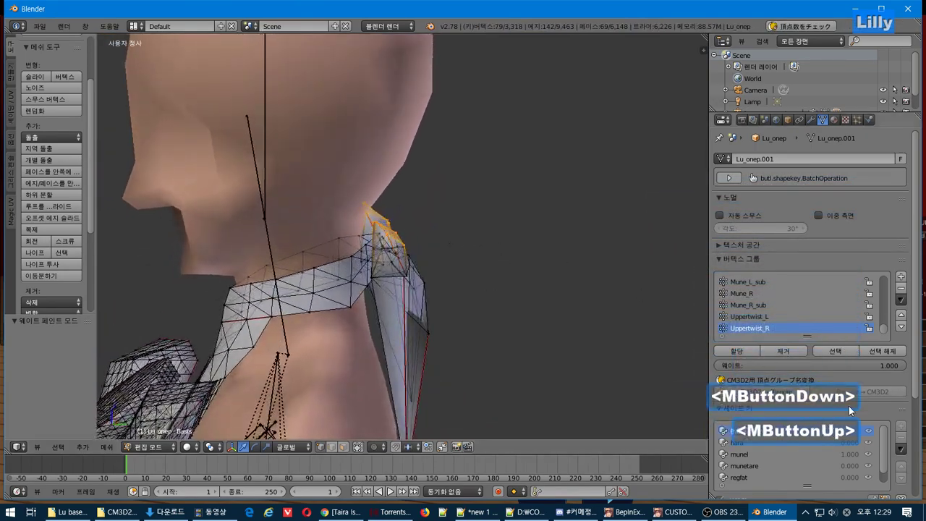
pyautogui.click(145, 449)
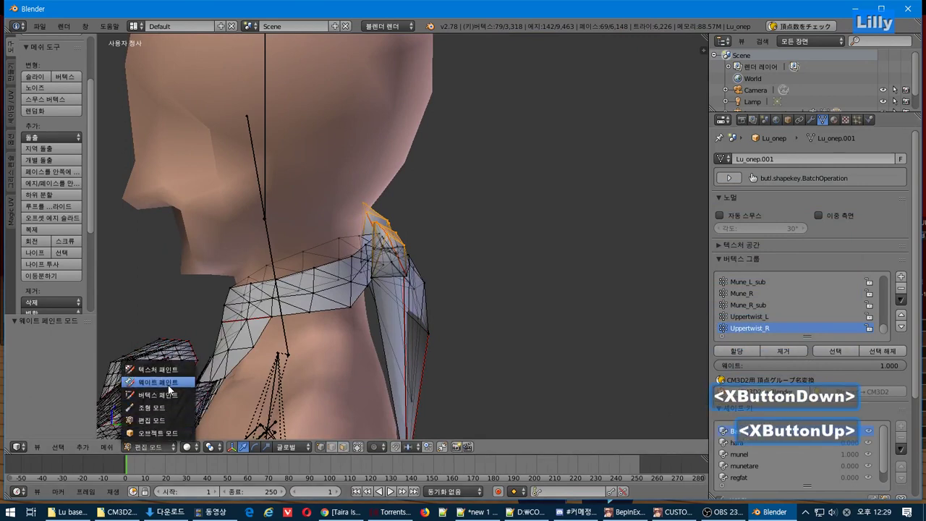
pyautogui.click(168, 385)
pyautogui.click(245, 447)
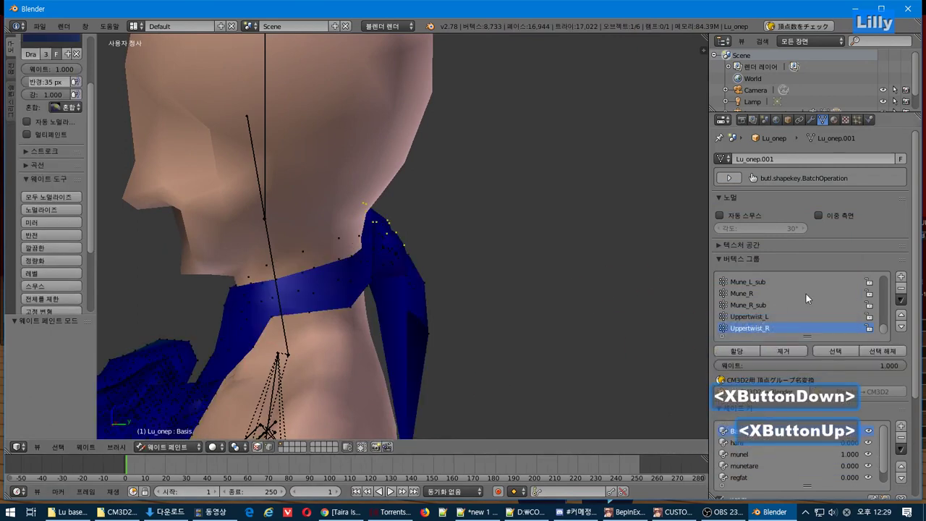
# Make Bip01 Neck the dress's active vertex group.
pyautogui.scroll(3, 855, 318)
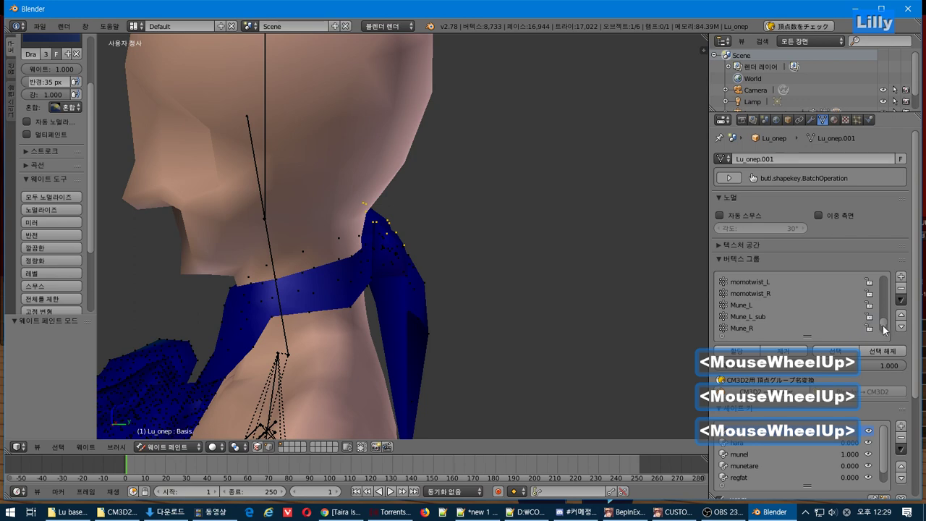
pyautogui.moveTo(882, 325); pyautogui.dragTo(883, 276)
pyautogui.click(796, 278)
pyautogui.moveTo(552, 270); pyautogui.dragTo(528, 254, button='middle')
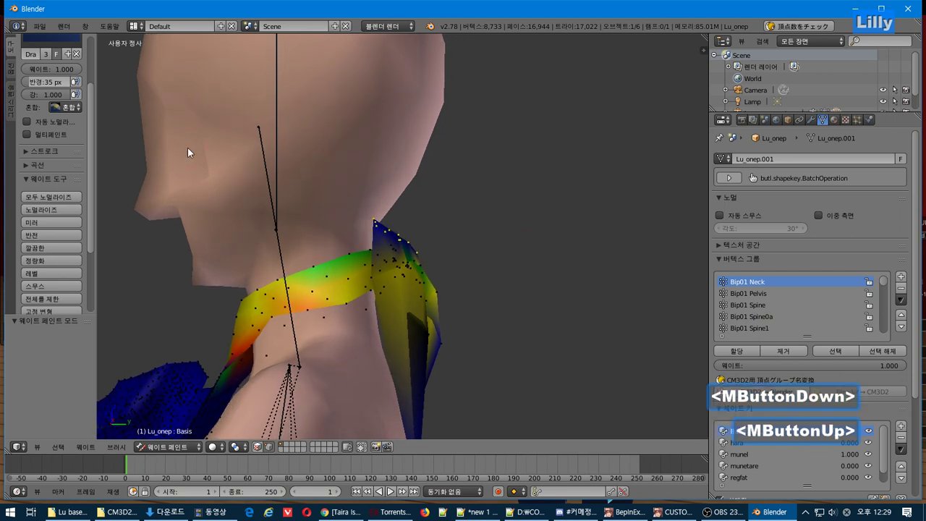
# Assign the selected bow vertices to Bip01 Neck at weight 1.000, and reassign them at a weight of about 0.54.
pyautogui.click(42, 68)
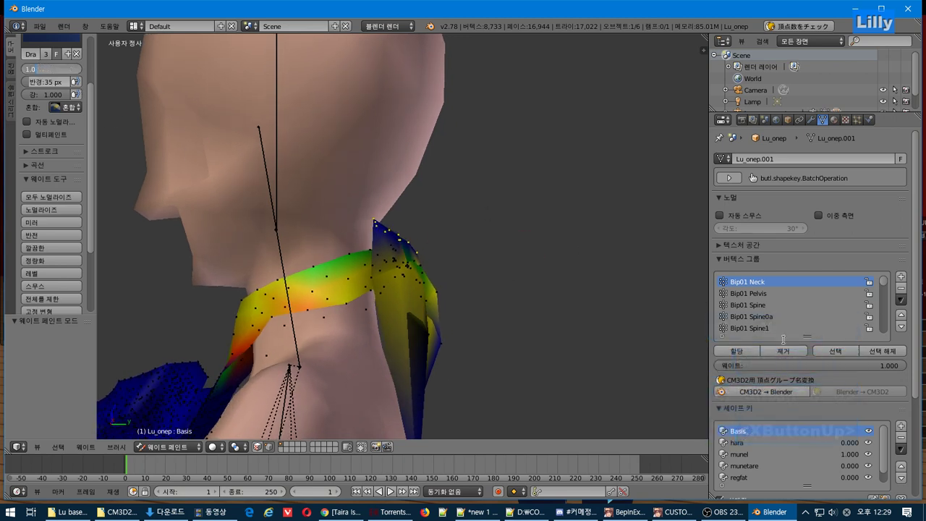
pyautogui.click(743, 352)
pyautogui.click(744, 353)
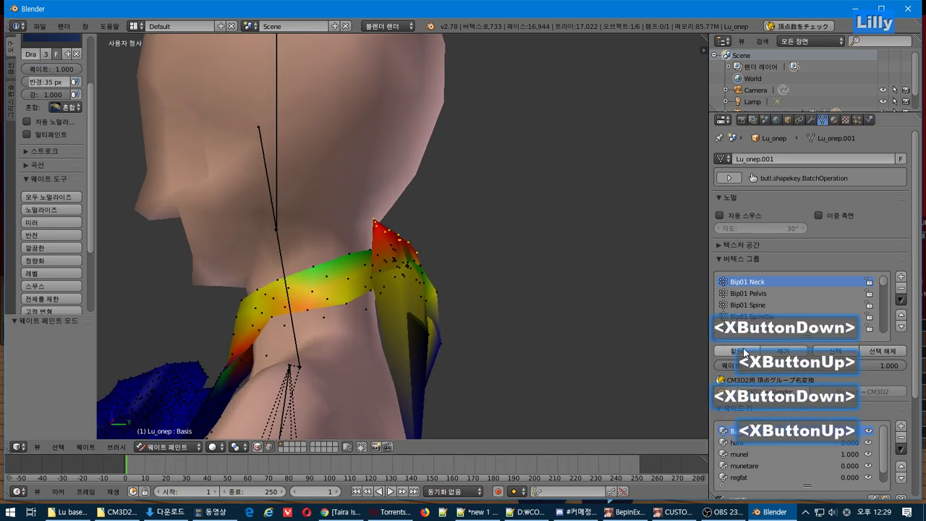
pyautogui.moveTo(836, 367); pyautogui.dragTo(813, 363)
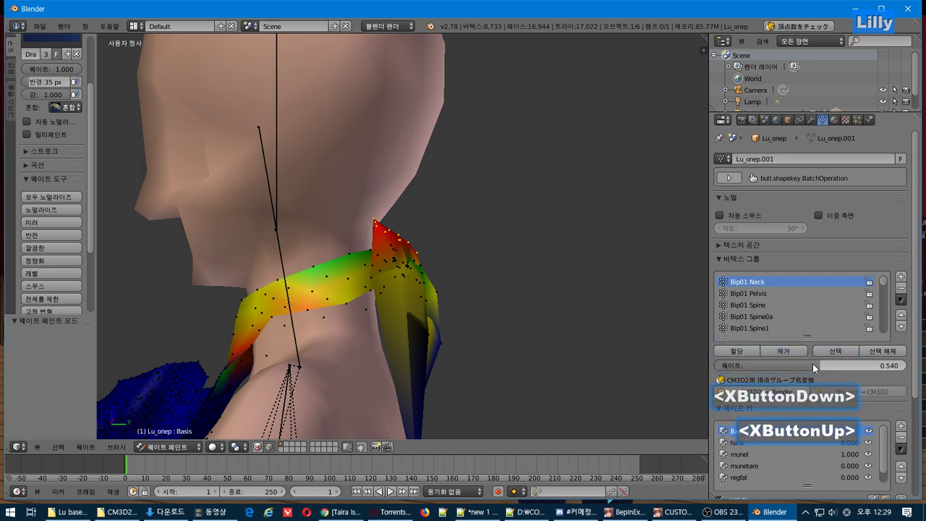
pyautogui.click(737, 353)
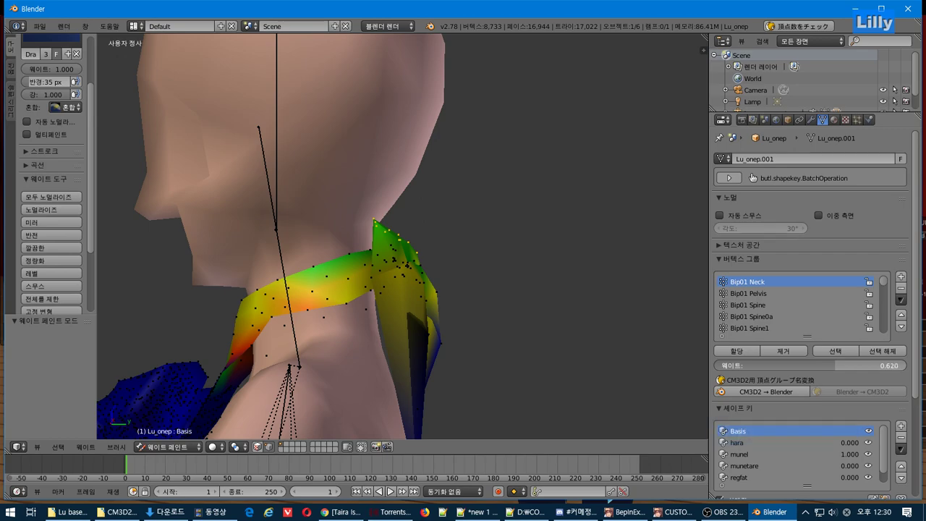
# Box-select all the vertices of the bow and its hanging ribbons behind the neck.
pyautogui.moveTo(536, 334)
pyautogui.mouseDown(button='middle')
pyautogui.moveTo(444, 362)
pyautogui.moveTo(544, 345)
pyautogui.moveTo(531, 384)
pyautogui.moveTo(571, 359)
pyautogui.moveTo(501, 350)
pyautogui.moveTo(528, 340)
pyautogui.moveTo(501, 336)
pyautogui.moveTo(552, 338)
pyautogui.mouseUp(button='middle')
pyautogui.scroll(-2, 552, 338)
pyautogui.press('b')
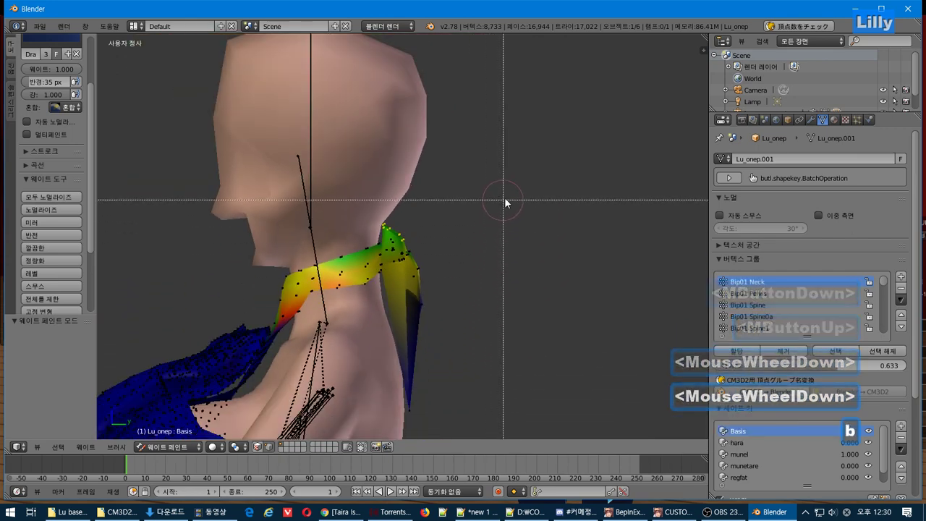
pyautogui.moveTo(506, 196); pyautogui.dragTo(392, 421)
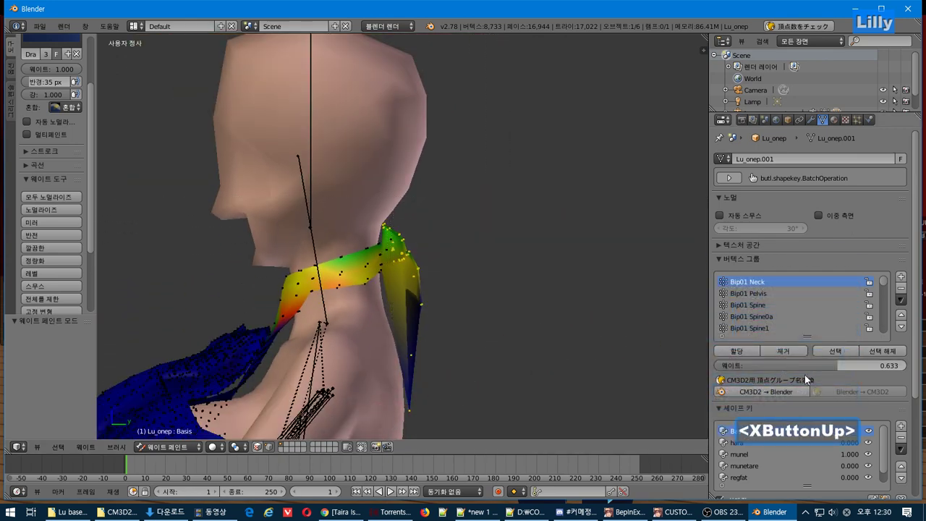
# Try to assign a weight of 0.5 to the selected bow vertices, undo it, and assign them again.
pyautogui.click(843, 364)
pyautogui.write('.5')
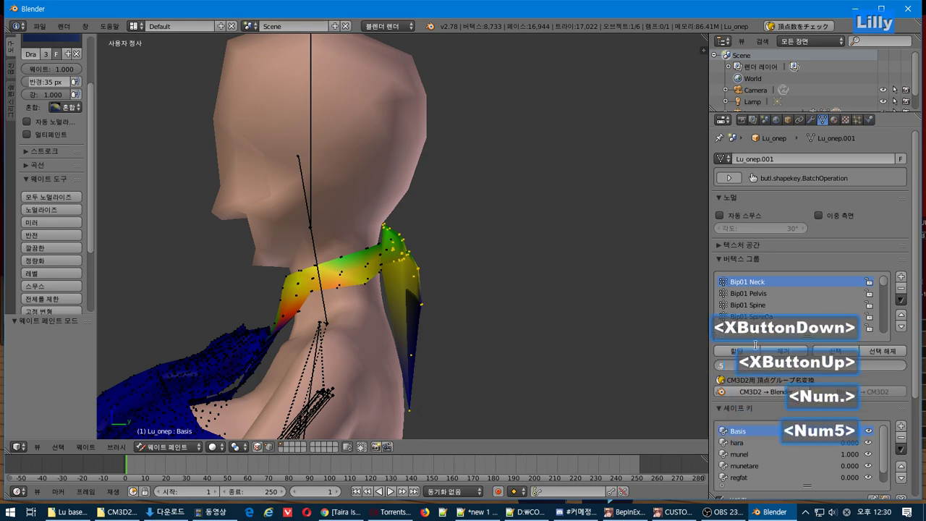
pyautogui.click(741, 351)
pyautogui.click(741, 351)
pyautogui.scroll(1, 508, 324)
pyautogui.moveTo(508, 329)
pyautogui.mouseDown(button='middle')
pyautogui.moveTo(460, 324)
pyautogui.moveTo(407, 361)
pyautogui.moveTo(527, 337)
pyautogui.moveTo(499, 334)
pyautogui.moveTo(509, 303)
pyautogui.moveTo(525, 303)
pyautogui.moveTo(485, 307)
pyautogui.moveTo(512, 306)
pyautogui.moveTo(506, 311)
pyautogui.mouseUp(button='middle')
pyautogui.hotkey('ctrl', 'z')
pyautogui.click(751, 352)
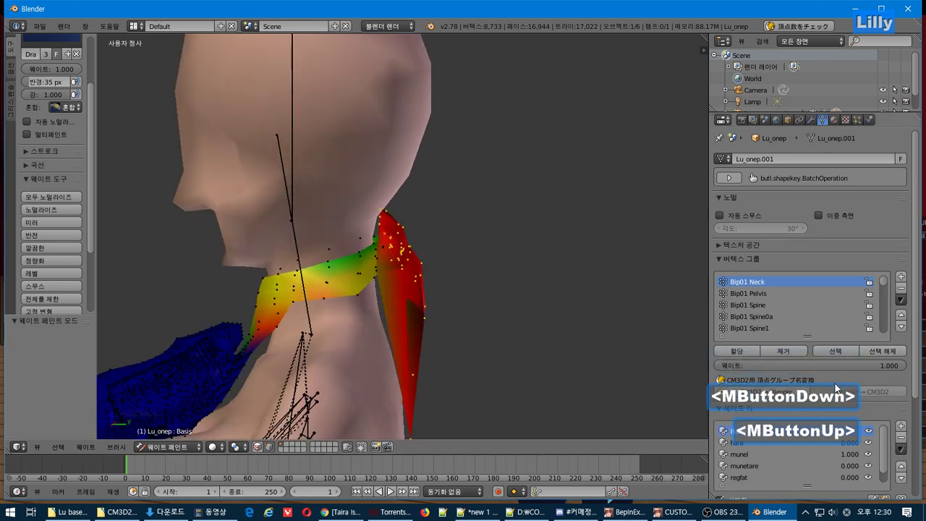
# Assign the selected bow and ribbon vertices to Bip01 Neck with a weight of 0.500.
pyautogui.doubleClick(810, 365)
pyautogui.write('.5')
pyautogui.press('Return')
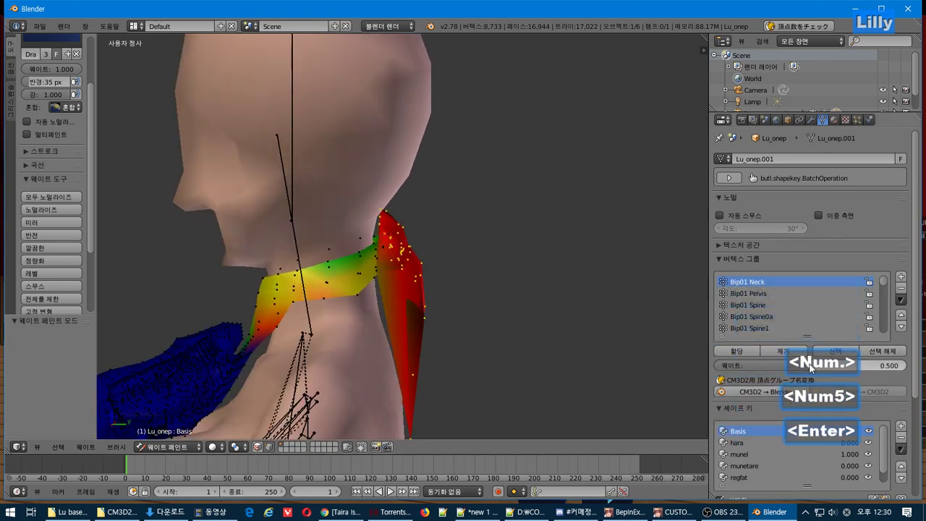
pyautogui.click(735, 353)
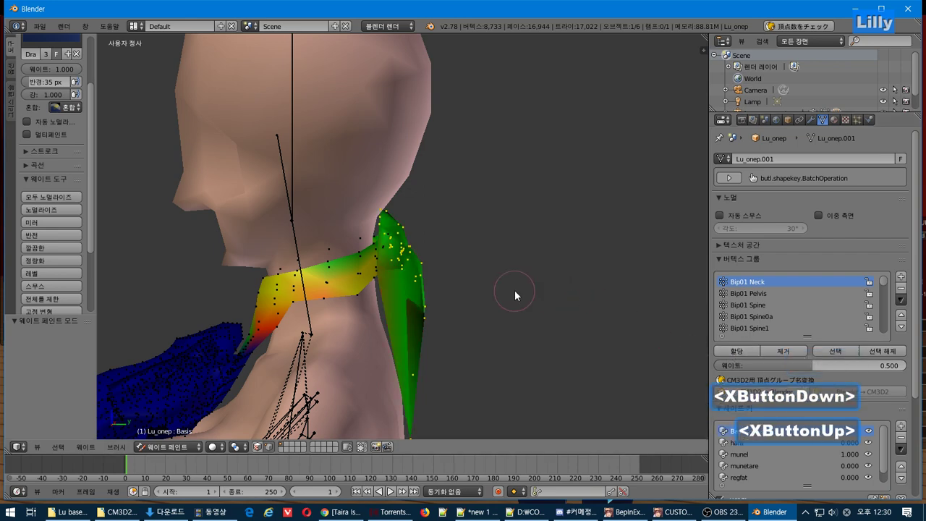
pyautogui.moveTo(514, 290); pyautogui.dragTo(515, 291, button='middle')
# Examine the weights of the vertex groups from Bip01 Pelvis through Bip01 Spine1a on the bow behind the neck.
pyautogui.click(747, 293)
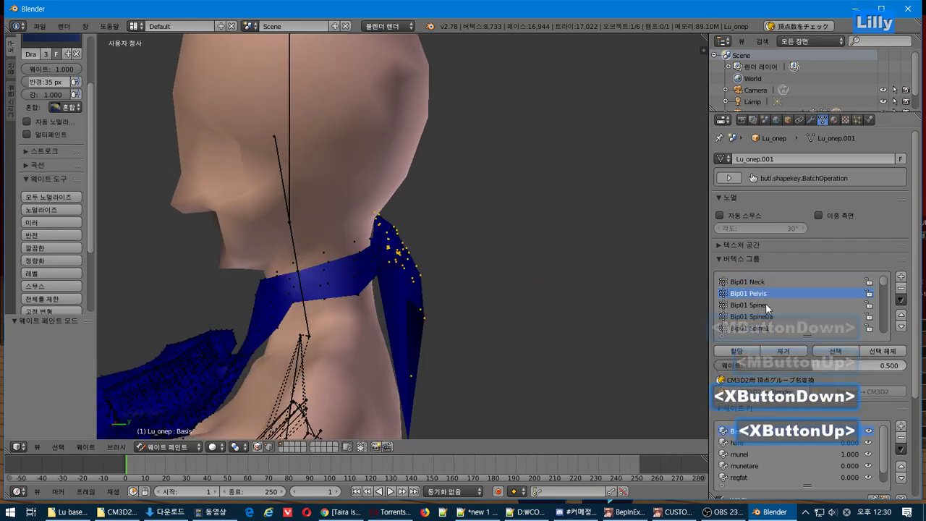
pyautogui.click(773, 282)
pyautogui.click(768, 294)
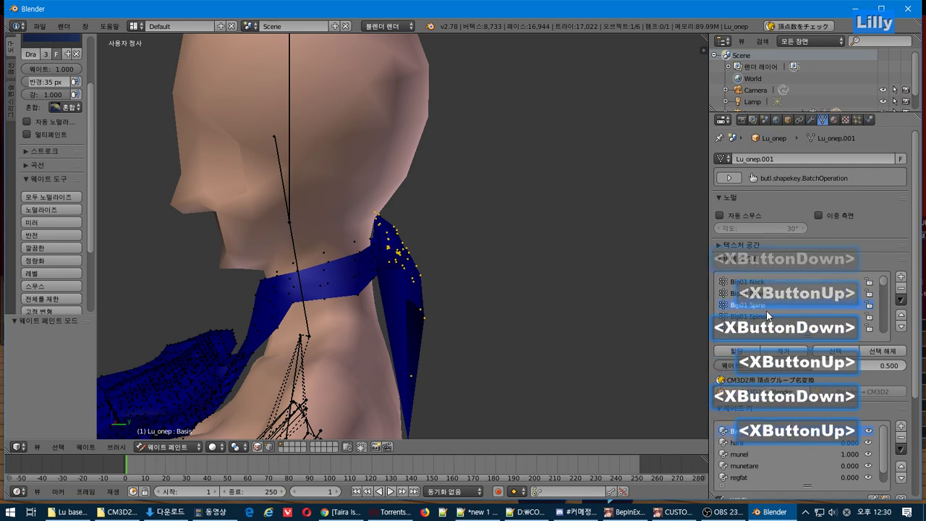
pyautogui.scroll(-2, 773, 304)
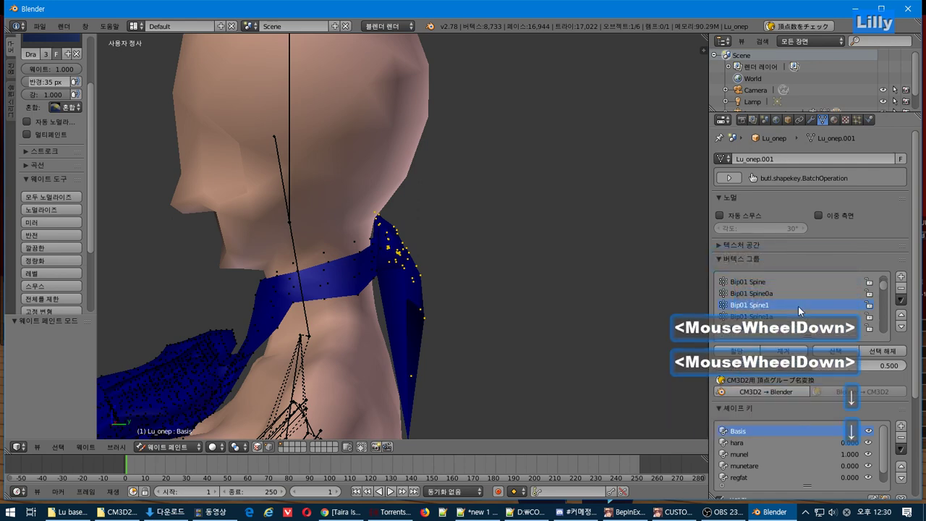
pyautogui.click(798, 314)
pyautogui.moveTo(623, 326)
pyautogui.mouseDown(button='middle')
pyautogui.moveTo(603, 319)
pyautogui.moveTo(622, 320)
pyautogui.mouseUp(button='middle')
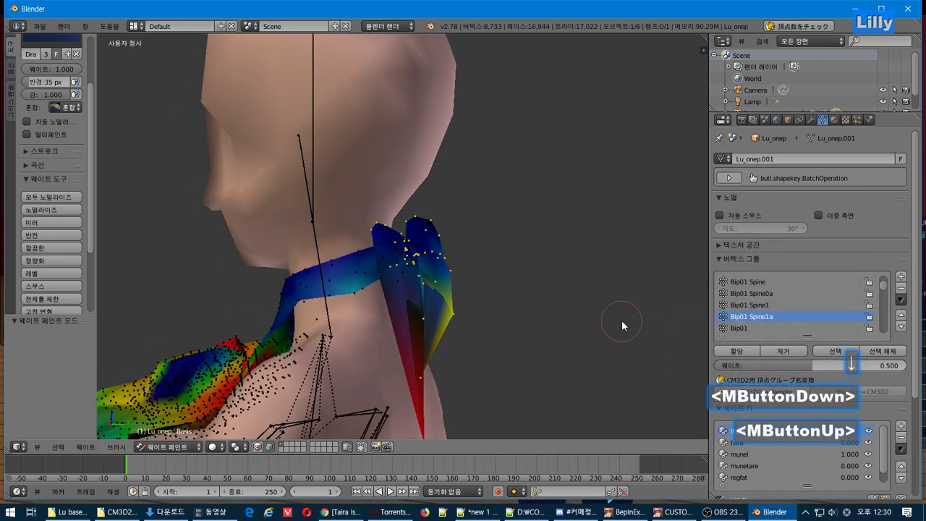
# Remove the selected bow and ribbon vertices from the Bip01 Spine1a and Bip01 Head vertex groups.
pyautogui.click(782, 351)
pyautogui.moveTo(486, 334); pyautogui.dragTo(454, 334, button='middle')
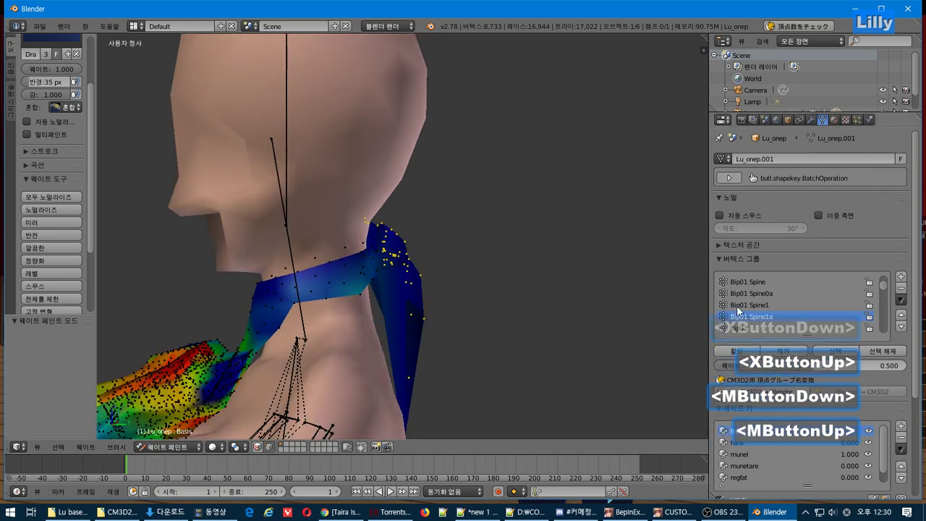
pyautogui.press('Down')
pyautogui.press('Down')
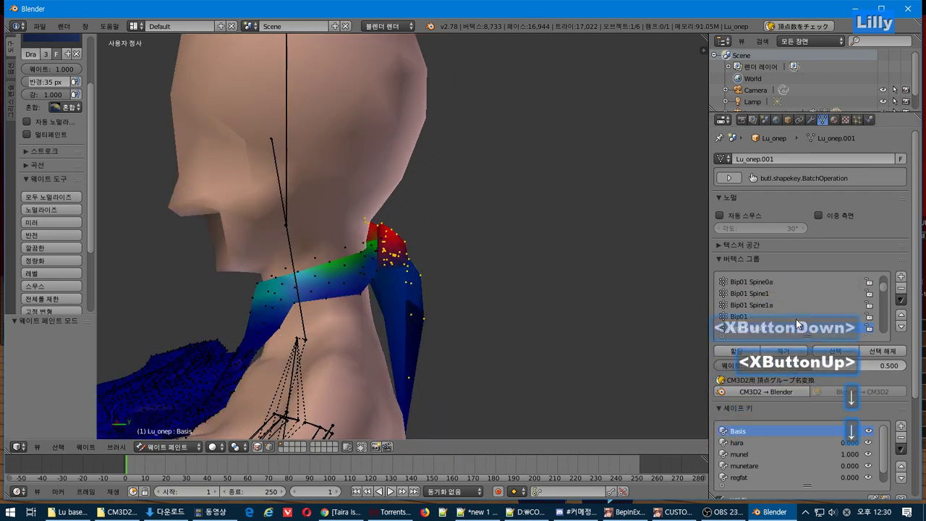
pyautogui.moveTo(615, 314); pyautogui.dragTo(567, 314, button='middle')
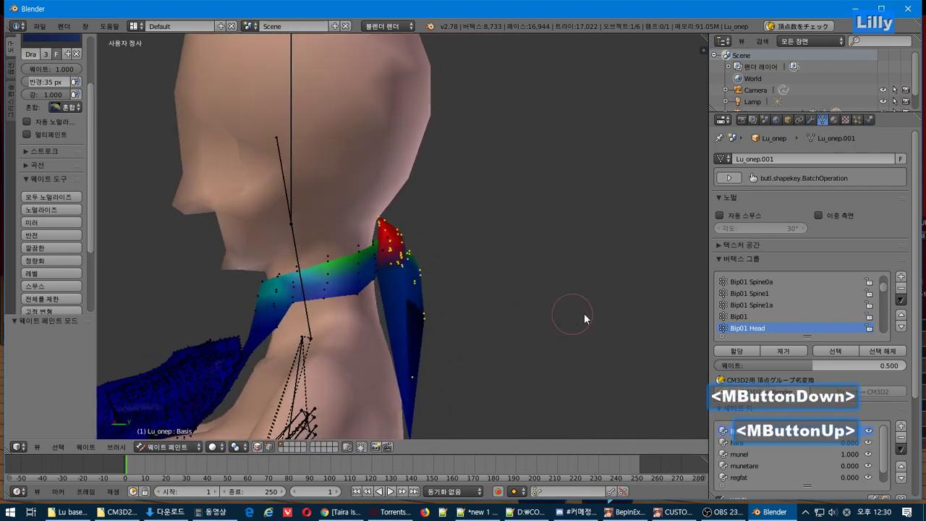
pyautogui.click(791, 353)
pyautogui.moveTo(419, 274); pyautogui.dragTo(396, 277, button='middle')
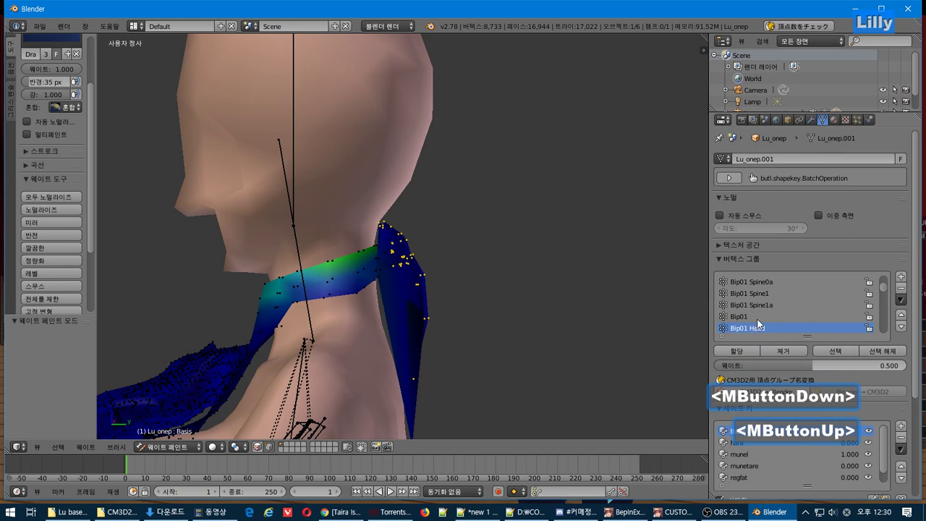
# Remove the selected bow and ribbon vertices from the Bip01 R Clavicle vertex group.
pyautogui.click(757, 320)
pyautogui.click(759, 330)
pyautogui.press('Down')
pyautogui.press('Down')
pyautogui.press('Down')
pyautogui.scroll(-1, 544, 304)
pyautogui.moveTo(544, 304); pyautogui.dragTo(511, 301, button='middle')
pyautogui.click(781, 314)
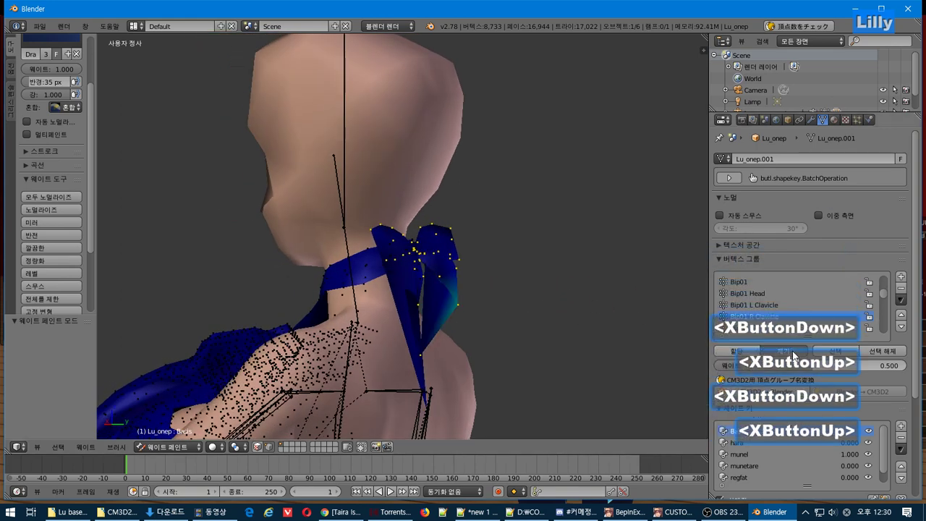
pyautogui.click(775, 304)
pyautogui.press('Down')
pyautogui.press('Down')
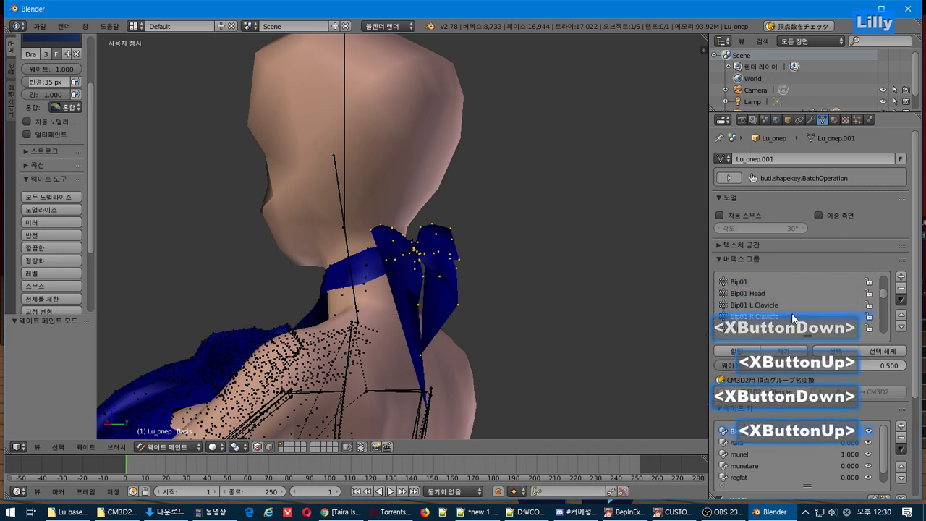
# Examine the bow's weights in all vertex groups from Bip01 Neck through Uppertwist_R for leftover influence.
pyautogui.press('Down')
pyautogui.press('Down')
pyautogui.press('Down')
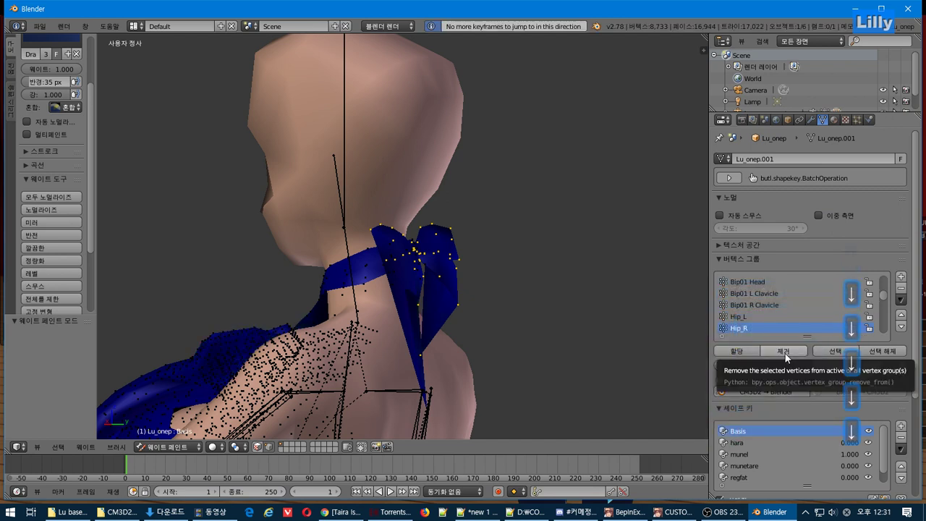
pyautogui.press('Down')
pyautogui.press('Down')
pyautogui.press('Down')
pyautogui.press('Down')
pyautogui.press('Down')
pyautogui.press('Down')
pyautogui.press('Down')
pyautogui.press('Down')
pyautogui.press('Down')
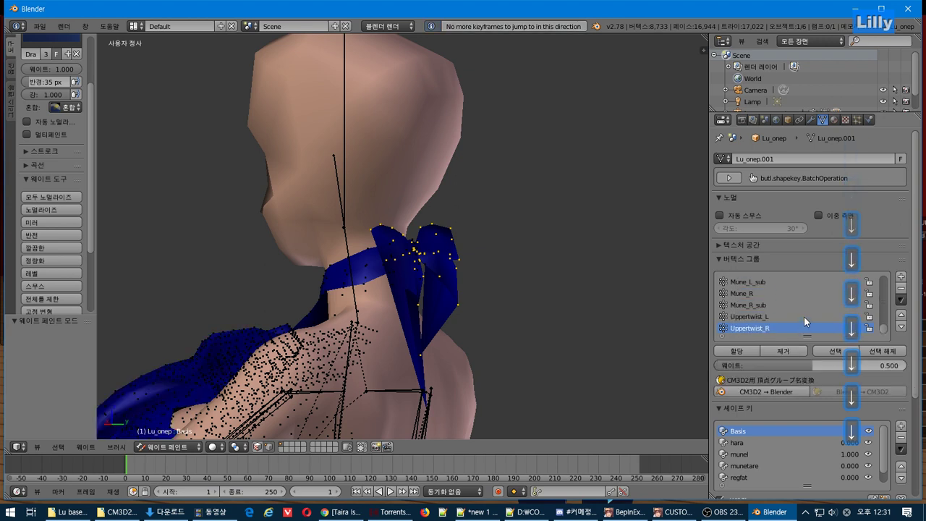
pyautogui.press('Up')
pyautogui.press('Up')
pyautogui.press('Up')
pyautogui.press('Up')
pyautogui.press('Up')
pyautogui.press('Up')
pyautogui.press('Up')
pyautogui.press('Up')
pyautogui.press('Up')
pyautogui.press('Up')
pyautogui.press('Up')
pyautogui.press('Up')
pyautogui.press('Up')
pyautogui.press('Up')
pyautogui.press('Up')
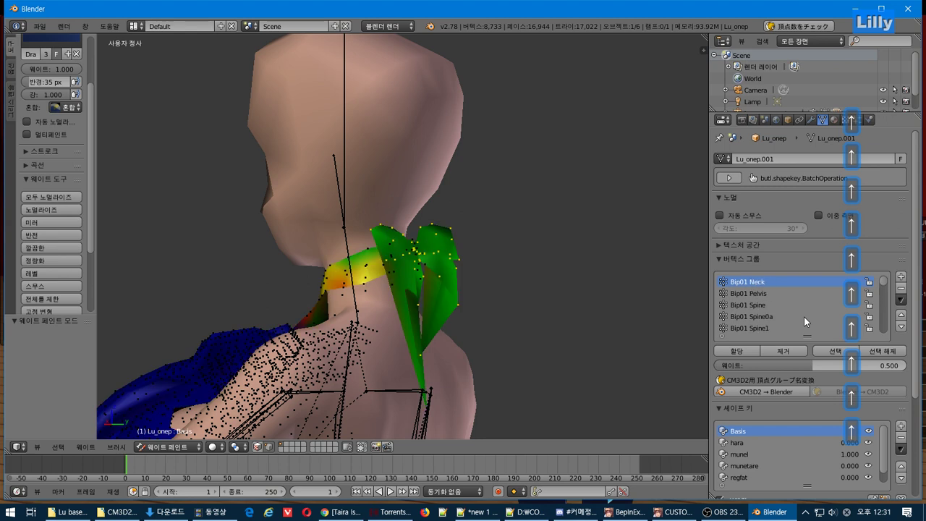
pyautogui.press('Down')
pyautogui.press('Down')
pyautogui.press('Down')
pyautogui.press('Down')
pyautogui.press('Down')
pyautogui.press('Down')
pyautogui.press('Down')
pyautogui.press('Down')
pyautogui.press('Down')
pyautogui.press('Down')
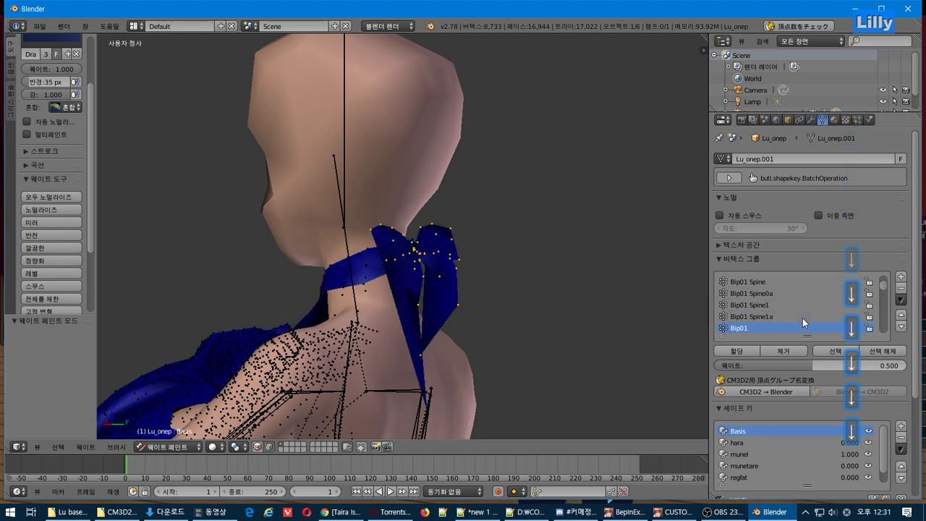
pyautogui.press('Down')
pyautogui.press('Down')
pyautogui.press('Down')
pyautogui.press('Down')
pyautogui.press('Down')
pyautogui.press('Down')
pyautogui.press('Down')
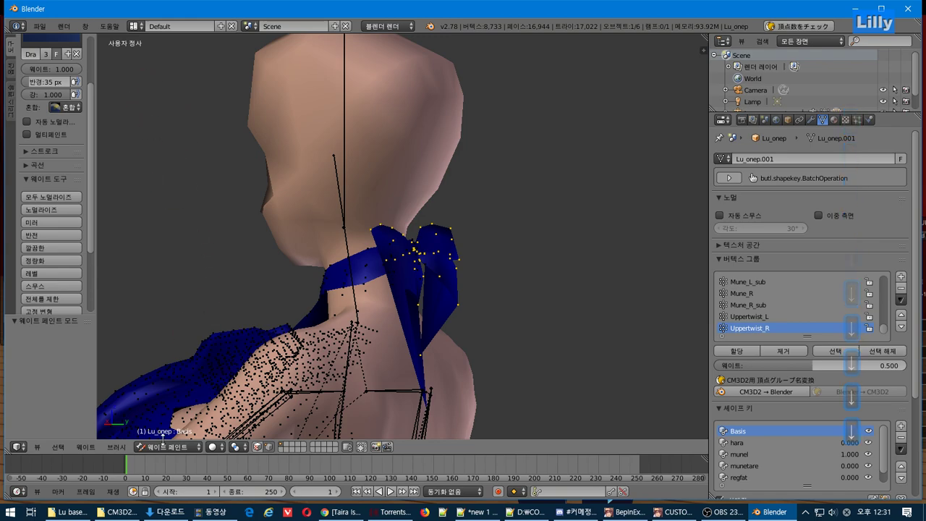
# Switch the Lu_onep dress from Weight Paint mode to Object Mode.
pyautogui.click(168, 446)
pyautogui.click(169, 432)
pyautogui.moveTo(261, 394)
pyautogui.mouseDown(button='middle')
pyautogui.moveTo(310, 381)
pyautogui.moveTo(363, 383)
pyautogui.moveTo(254, 410)
pyautogui.moveTo(220, 399)
pyautogui.moveTo(226, 388)
pyautogui.mouseUp(button='middle')
# Switch to the game, inspect the character wearing the dress from another angle, and return to Blender.
pyautogui.hotkey('alt', 'Tab')
pyautogui.hotkey('alt', 'Tab')
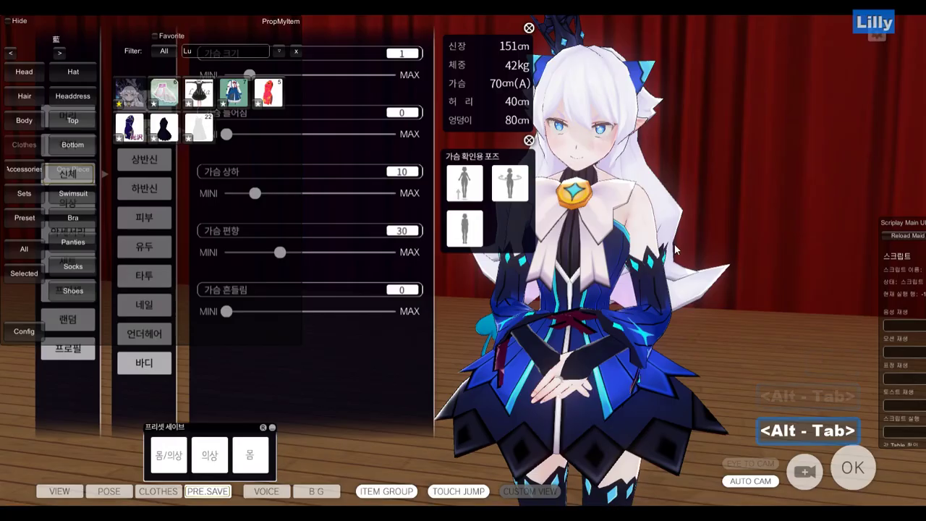
pyautogui.moveTo(674, 249); pyautogui.dragTo(732, 251, button='middle')
pyautogui.moveTo(733, 252); pyautogui.dragTo(705, 221, button='right')
pyautogui.hotkey('alt', 'Tab')
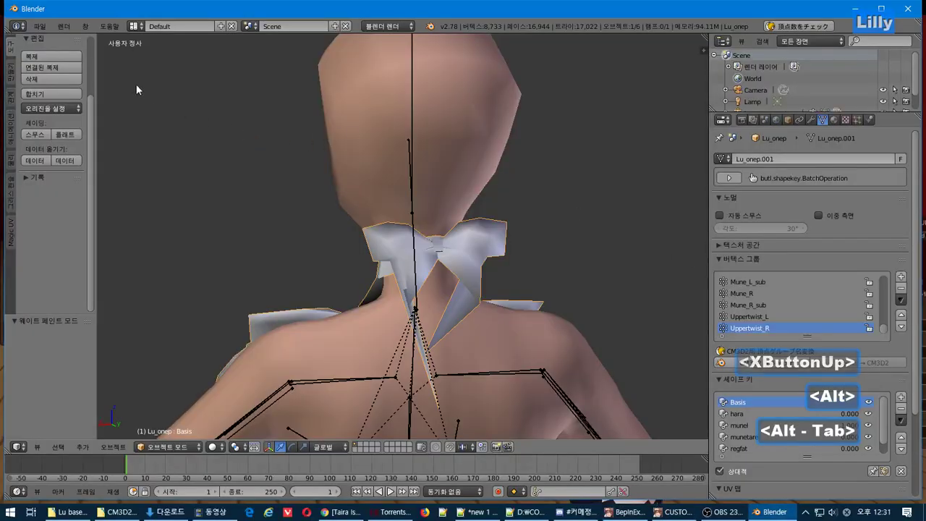
# Export the dress as the CM3D2 model file Lu_onep.model in the Lu base job folder.
pyautogui.click(39, 26)
pyautogui.moveTo(108, 246)
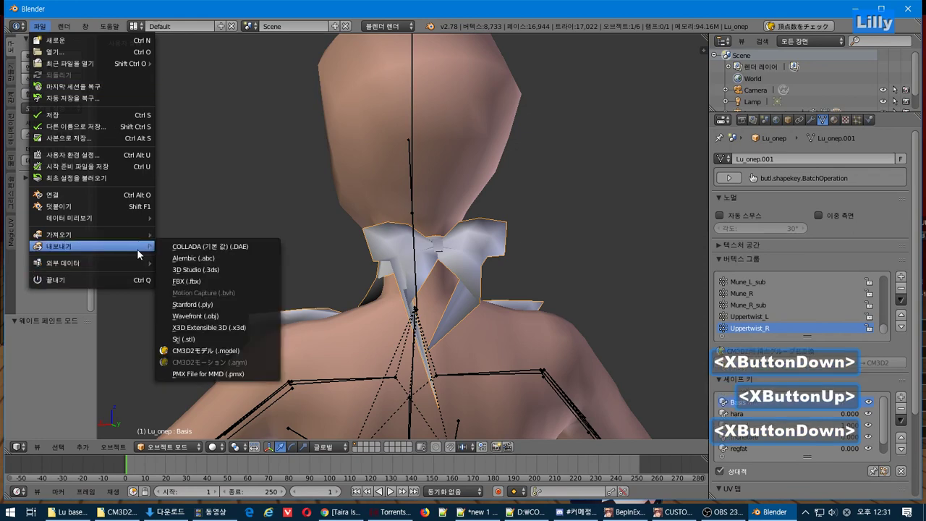
pyautogui.click(210, 350)
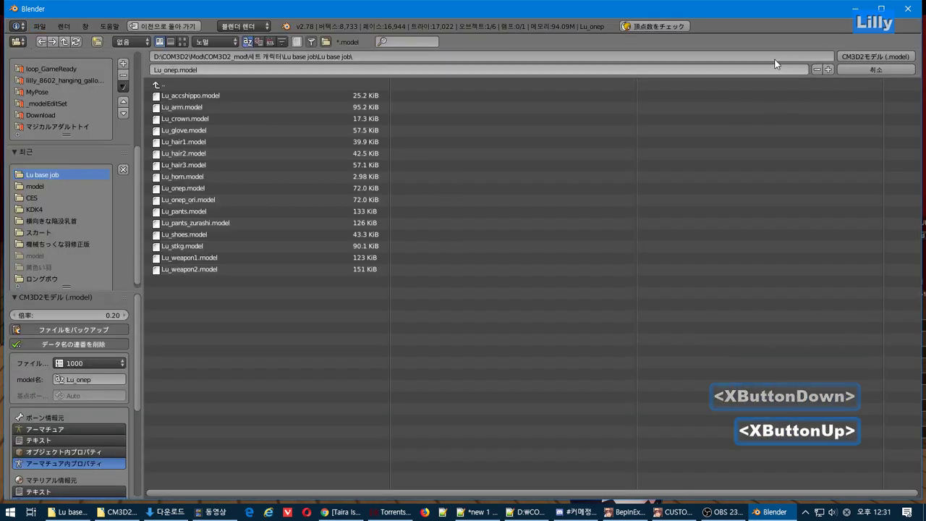
pyautogui.click(904, 60)
# Switch to the game, reload the exported model by changing to another dress and back, and view it from the front.
pyautogui.hotkey('alt', 'Tab')
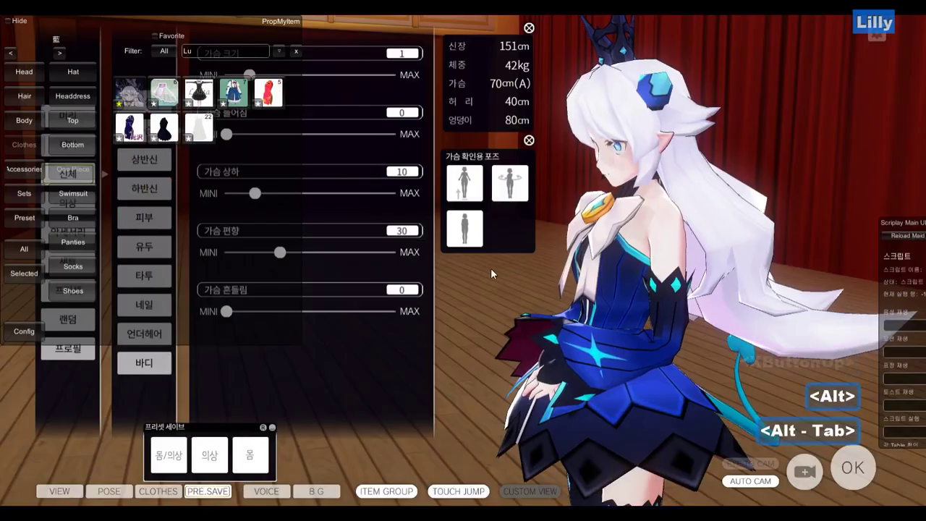
pyautogui.moveTo(712, 234); pyautogui.dragTo(411, 162, button='right')
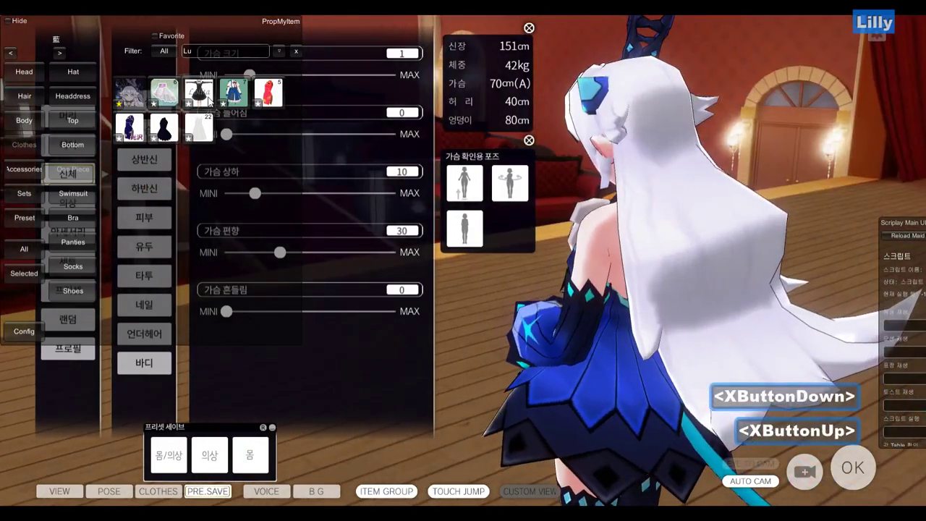
pyautogui.click(123, 95)
pyautogui.click(137, 93)
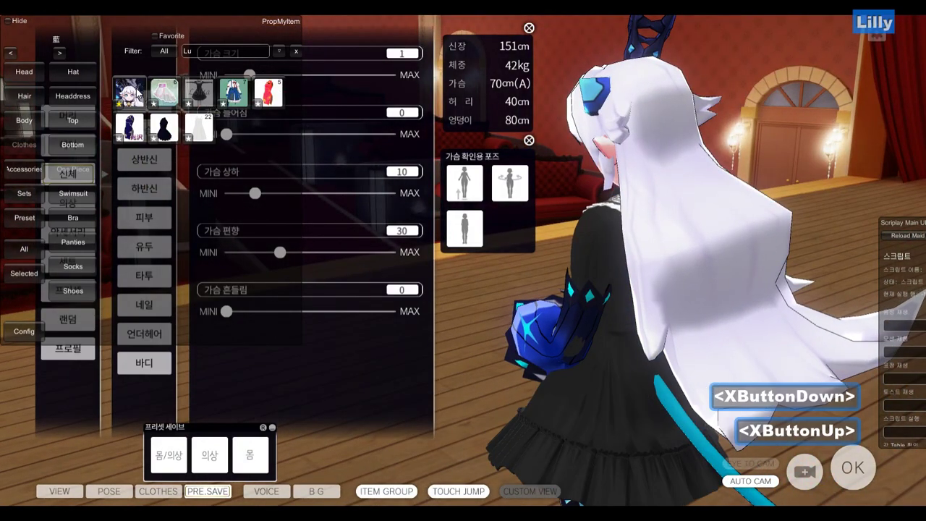
pyautogui.click(137, 93)
pyautogui.moveTo(507, 238); pyautogui.dragTo(850, 303, button='right')
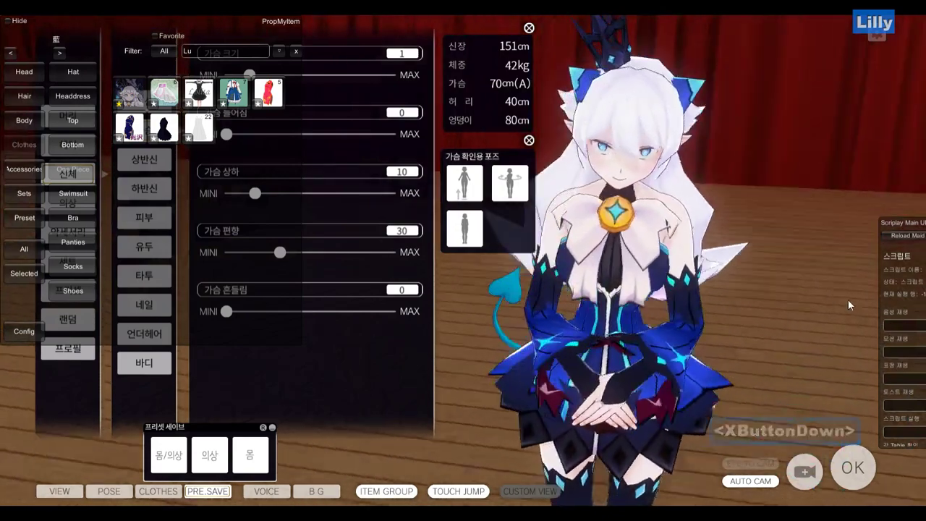
pyautogui.moveTo(848, 300); pyautogui.dragTo(831, 306)
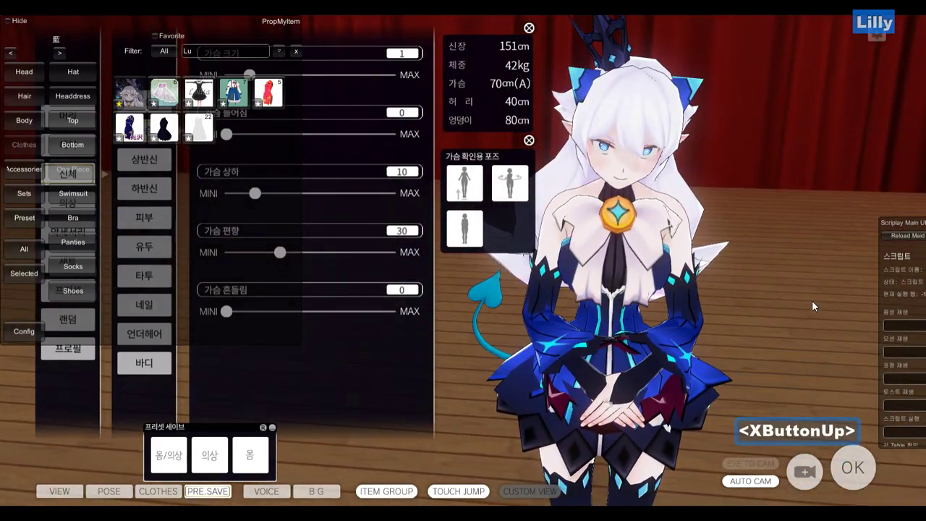
# Switch back to Blender and put the Lu_onep dress in Weight Paint mode with its chest bow in view.
pyautogui.hotkey('alt', 'Tab')
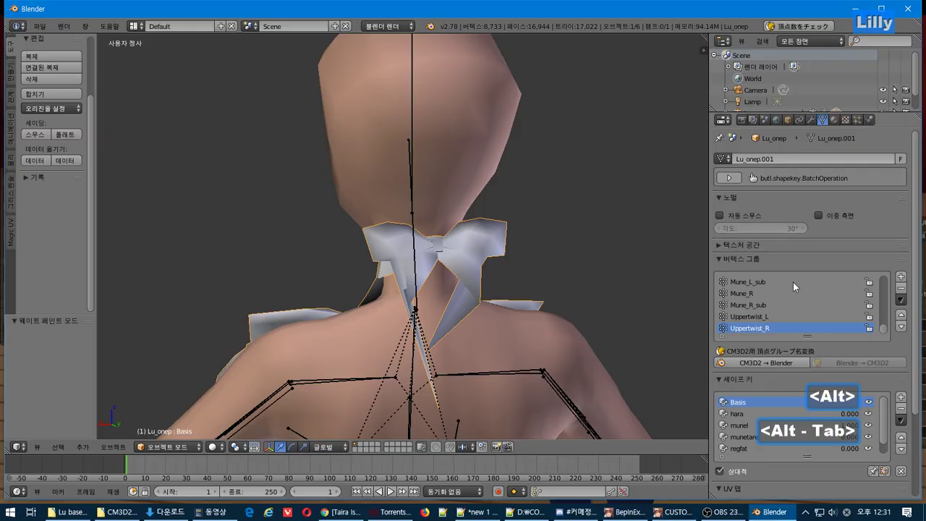
pyautogui.moveTo(478, 334); pyautogui.dragTo(463, 280, button='middle')
pyautogui.scroll(-3, 478, 349)
pyautogui.scroll(3, 508, 238)
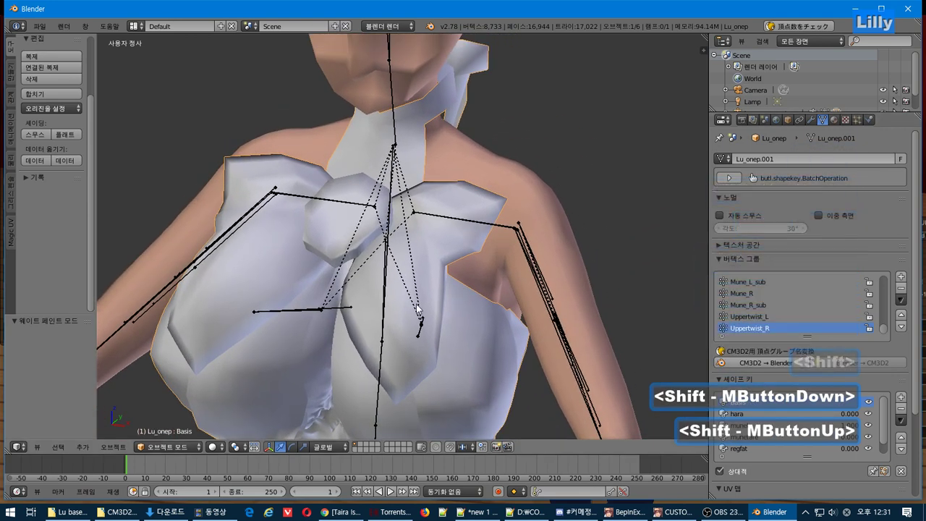
pyautogui.click(172, 449)
pyautogui.click(163, 385)
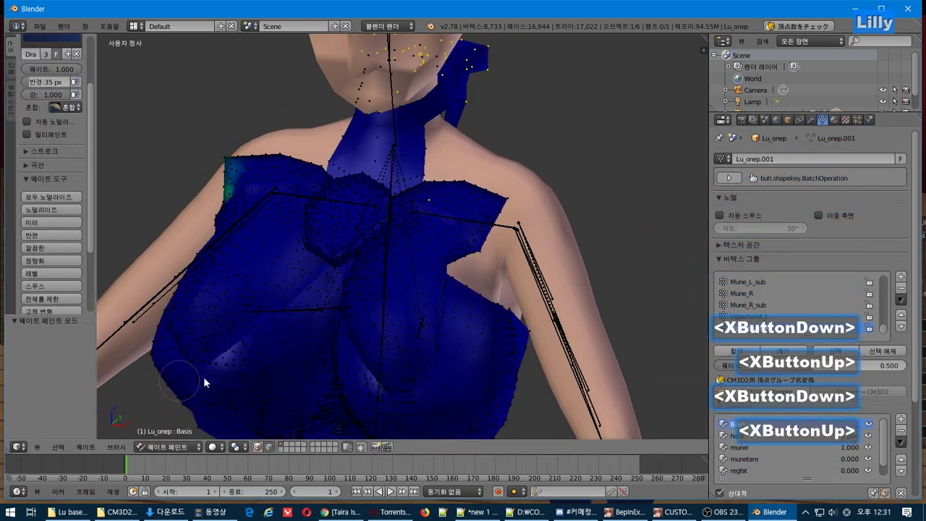
# Select all vertices and paint a weight of 0.000 over the chest bow's corner by the right shoulder for Uppertwist_R.
pyautogui.scroll(1, 812, 301)
pyautogui.scroll(4, 812, 301)
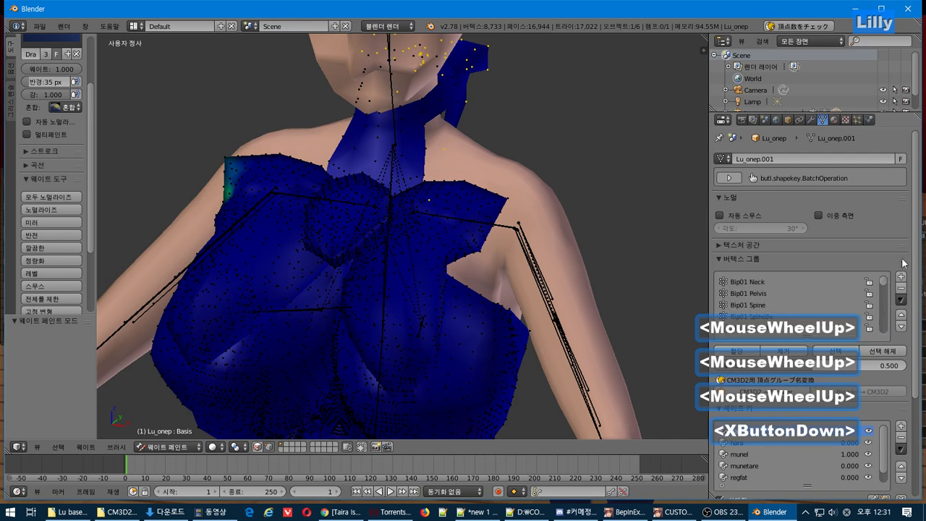
pyautogui.moveTo(378, 238); pyautogui.dragTo(451, 249, button='middle')
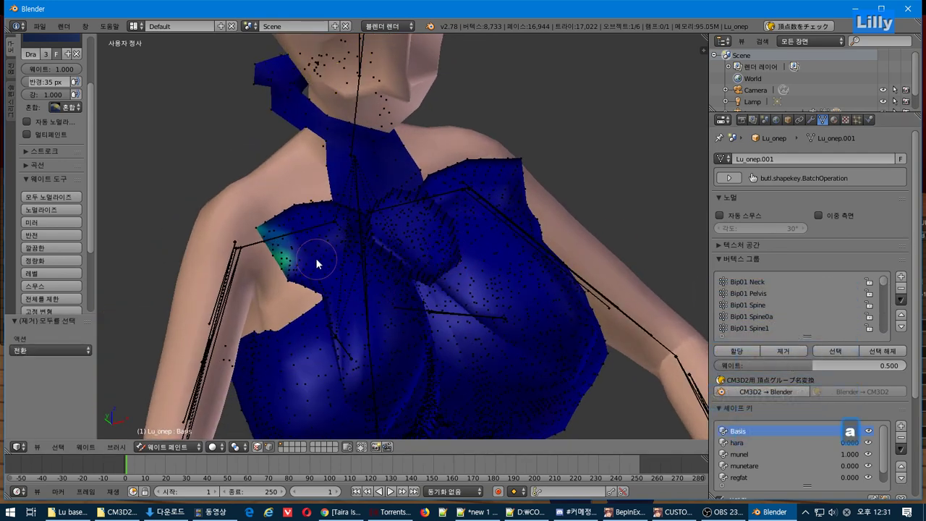
pyautogui.press('a')
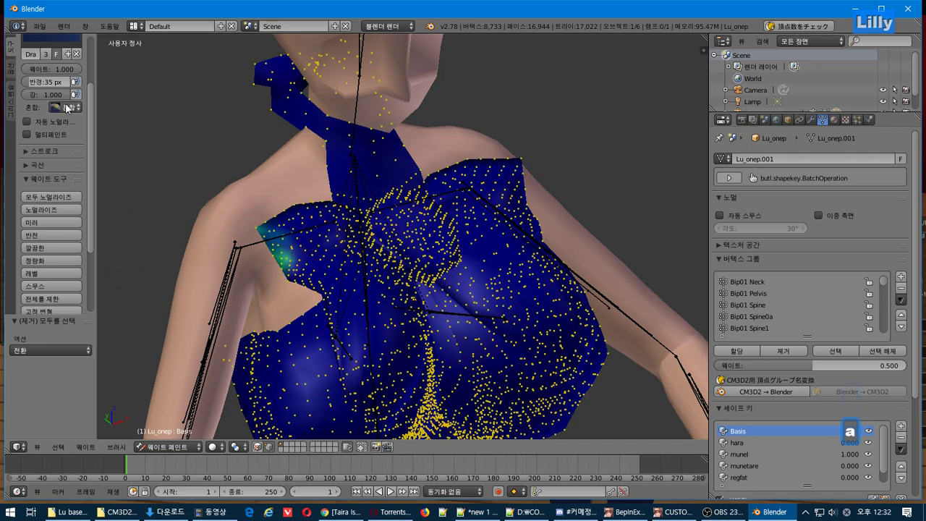
pyautogui.moveTo(50, 71); pyautogui.dragTo(22, 72)
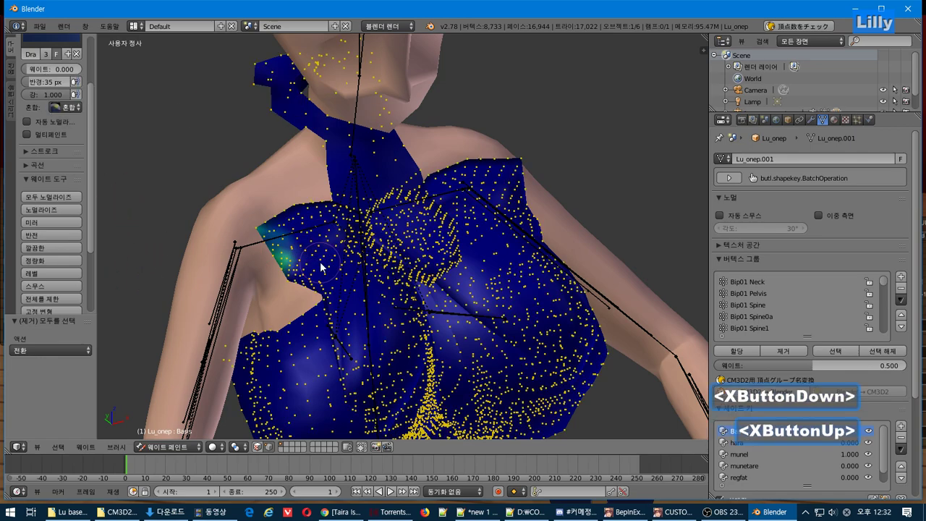
pyautogui.moveTo(281, 279); pyautogui.dragTo(250, 225)
pyautogui.moveTo(434, 266); pyautogui.dragTo(557, 297, button='middle')
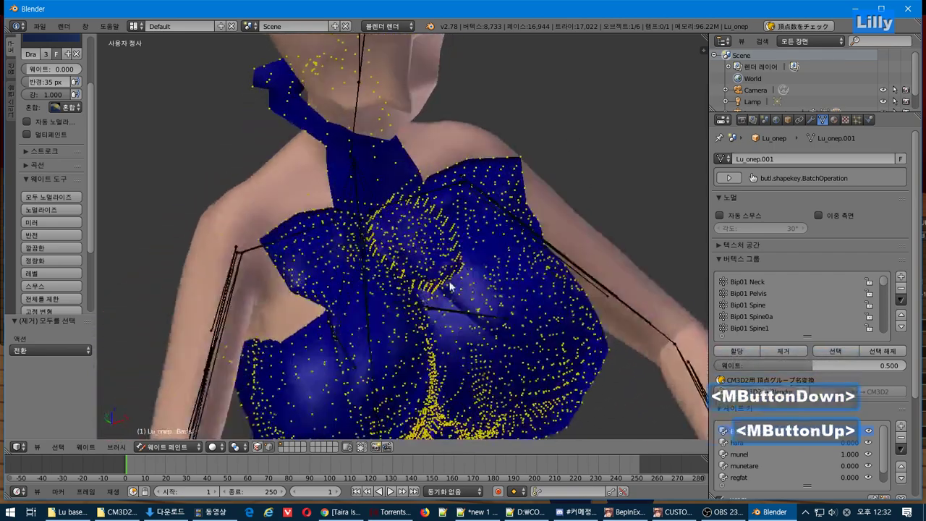
# Try painting a weight of 1.000 for Bip01 Spine1a on the chest bow's corner by the left shoulder, and undo the strokes.
pyautogui.click(779, 290)
pyautogui.click(781, 283)
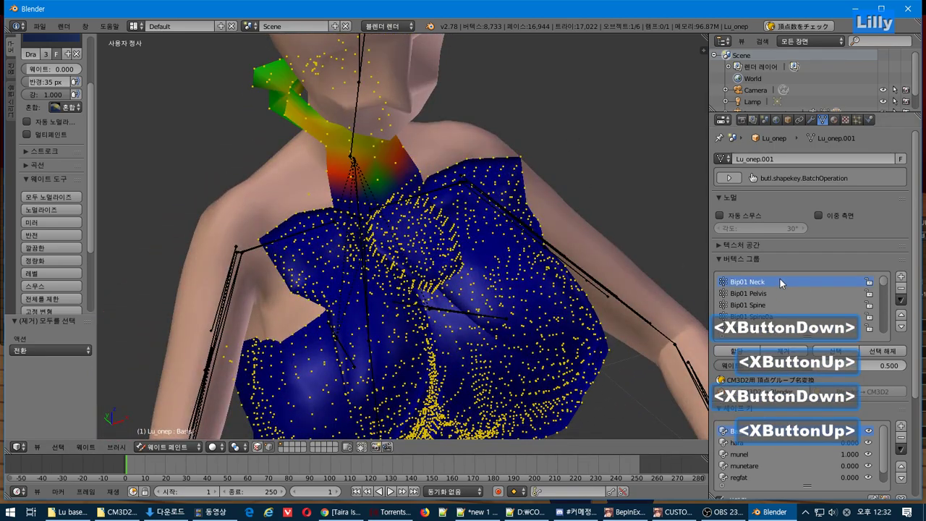
pyautogui.press('Down')
pyautogui.press('Down')
pyautogui.press('Down')
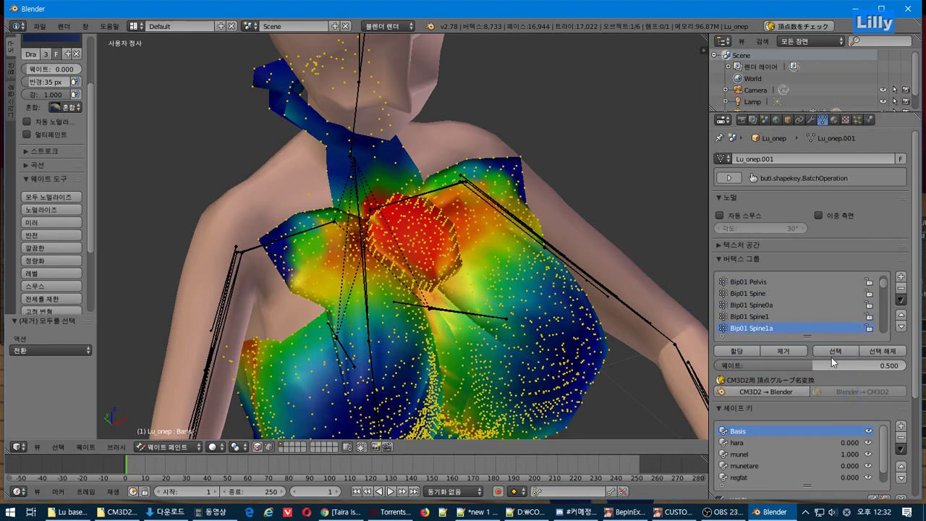
pyautogui.moveTo(593, 283); pyautogui.dragTo(519, 224, button='middle')
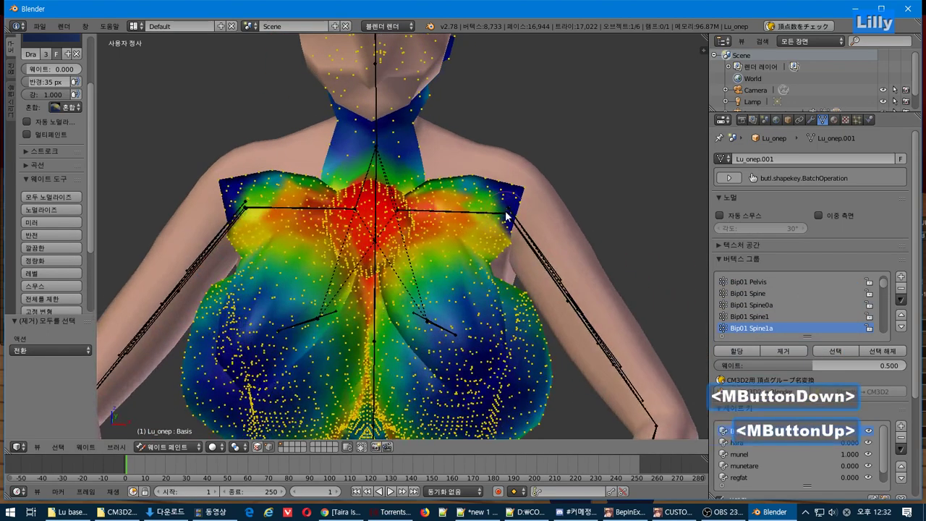
pyautogui.moveTo(36, 69); pyautogui.dragTo(90, 69)
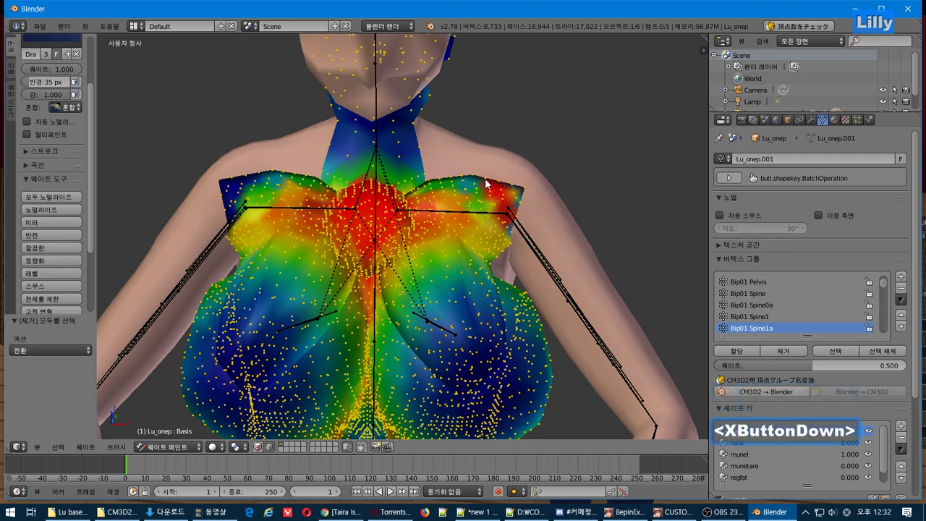
pyautogui.moveTo(485, 179); pyautogui.dragTo(506, 190)
pyautogui.moveTo(496, 188)
pyautogui.mouseDown()
pyautogui.moveTo(478, 184)
pyautogui.moveTo(470, 205)
pyautogui.moveTo(529, 196)
pyautogui.mouseUp()
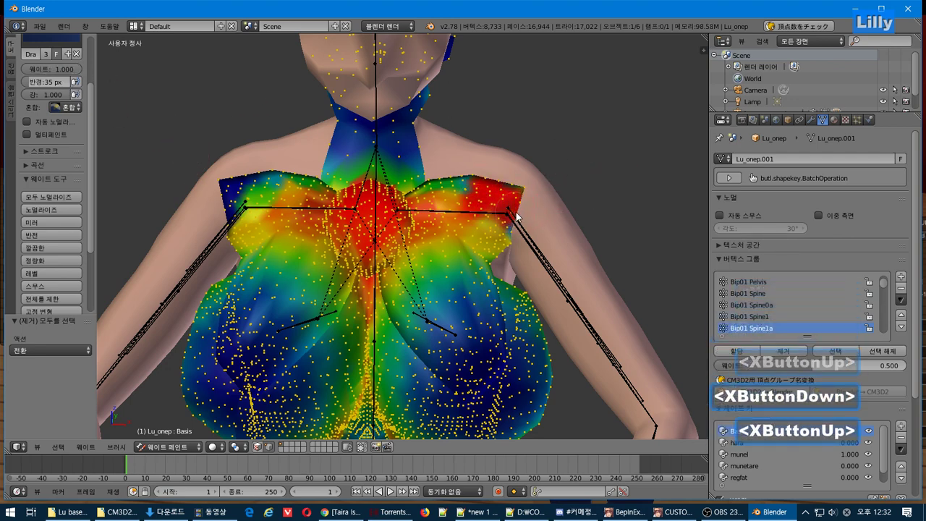
pyautogui.hotkey('ctrl', 'z')
pyautogui.hotkey('ctrl', 'z')
pyautogui.hotkey('ctrl', 'z')
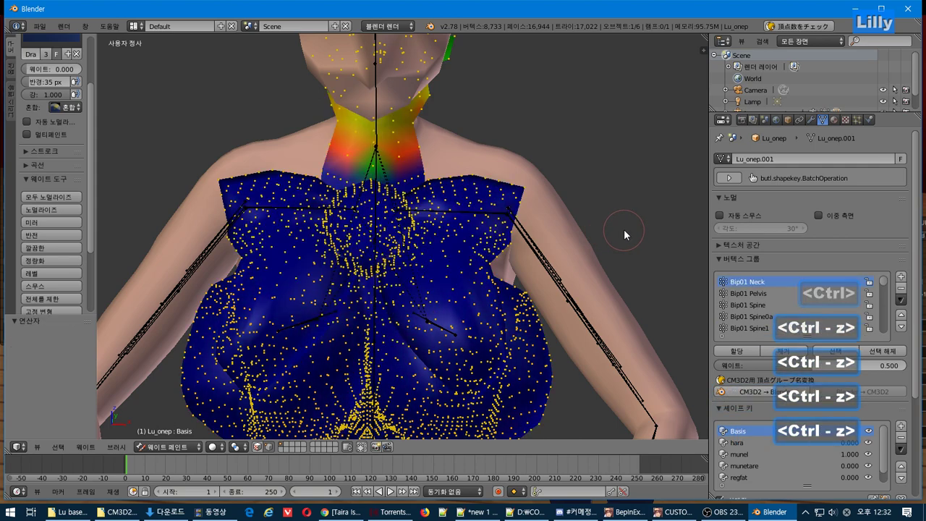
# Deselect all vertices of the dress.
pyautogui.scroll(-3, 624, 229)
pyautogui.moveTo(605, 226); pyautogui.dragTo(605, 211, button='middle')
pyautogui.press('a')
pyautogui.scroll(3, 501, 279)
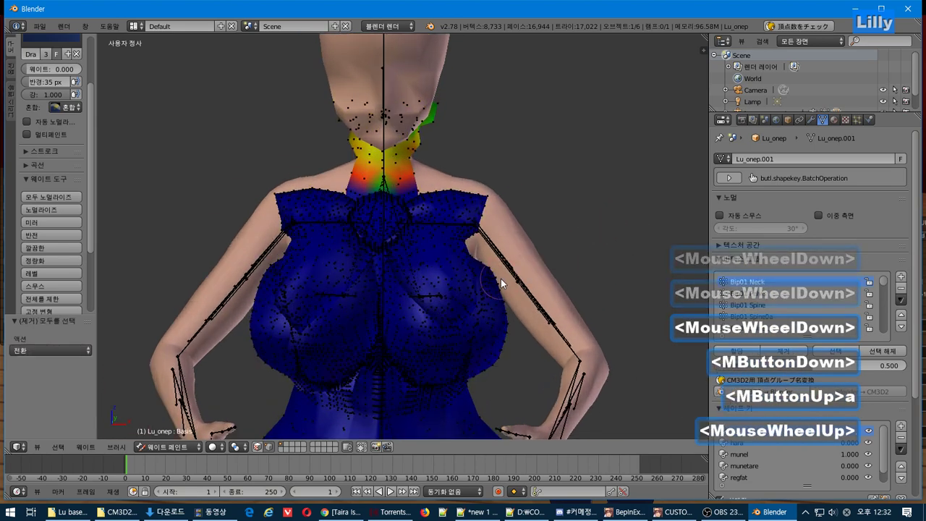
# Import the original dress Lu_onep_ori.model as a CM3D2 model.
pyautogui.moveTo(499, 277); pyautogui.dragTo(499, 273, button='middle')
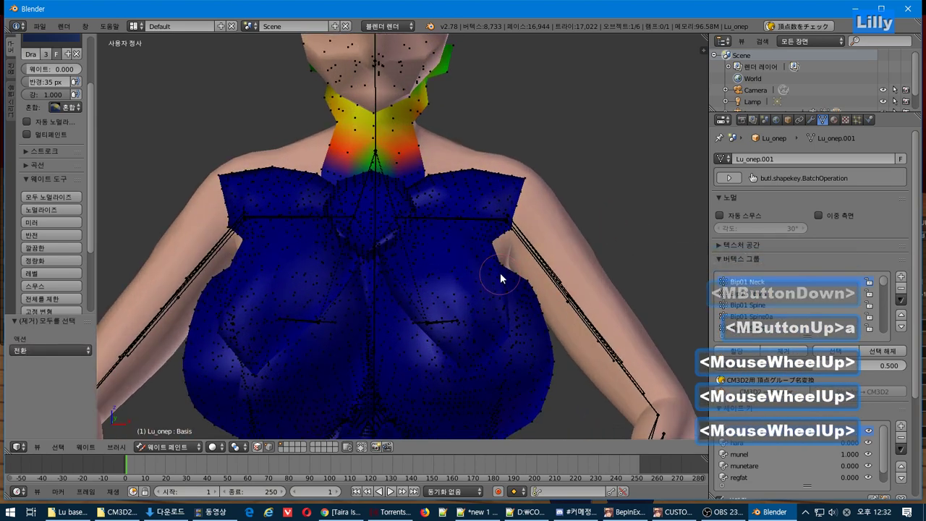
pyautogui.click(38, 27)
pyautogui.moveTo(84, 238)
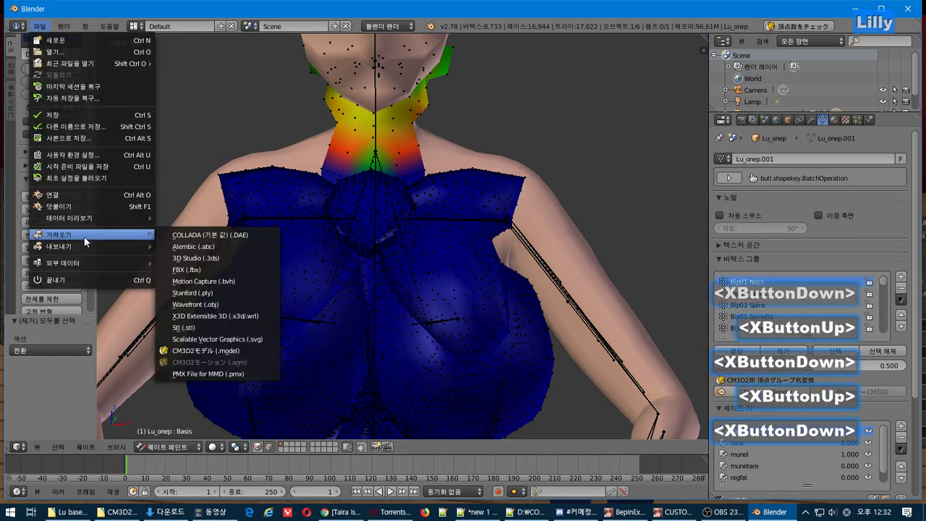
pyautogui.click(244, 354)
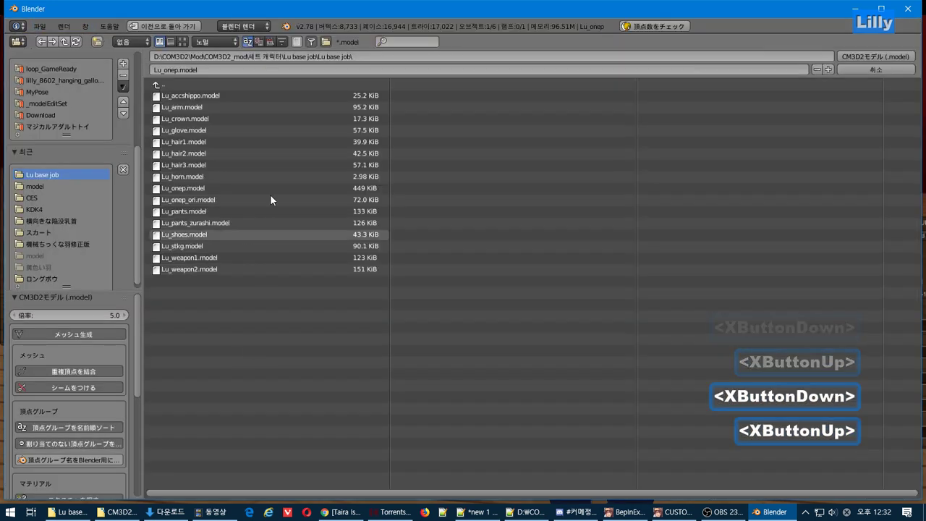
pyautogui.click(207, 209)
pyautogui.doubleClick(206, 202)
# Move the imported original dress about -1.076 in X and 0.267 in Z so it stands beside the edited dress.
pyautogui.scroll(-2, 246, 195)
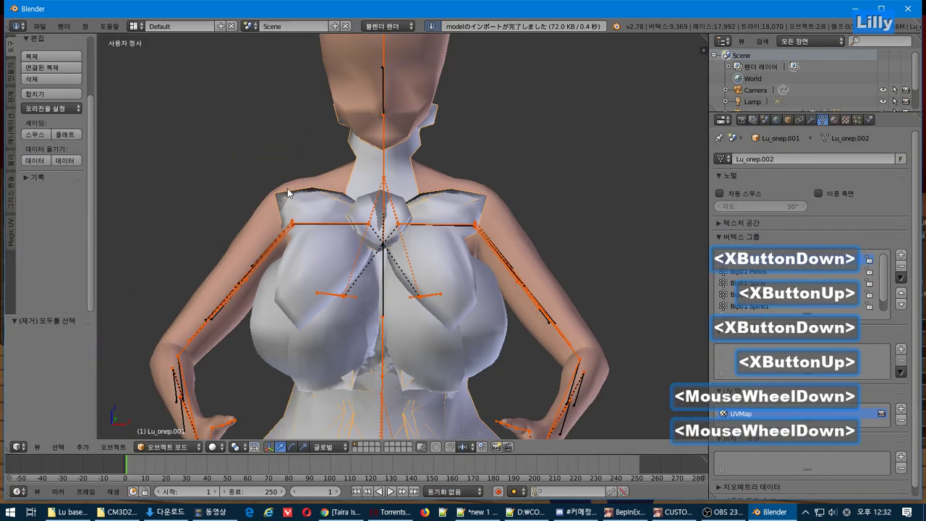
pyautogui.press('g')
pyautogui.click(148, 178)
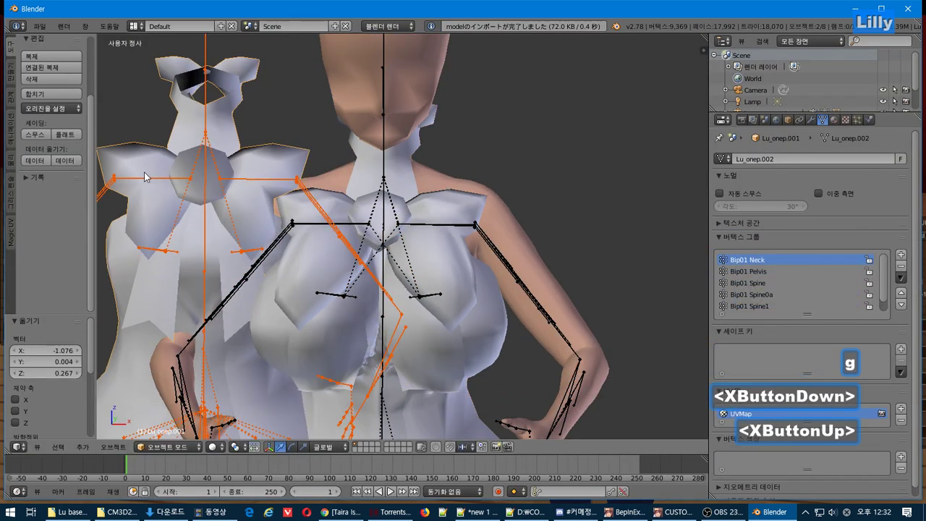
# Put the imported original dress in Weight Paint mode and examine its bone weights from Bip01 Pelvis through Bip01 Spine1a.
pyautogui.keyDown('shift'); pyautogui.moveTo(174, 175); pyautogui.dragTo(348, 194, button='middle'); pyautogui.keyUp('shift')
pyautogui.click(163, 446)
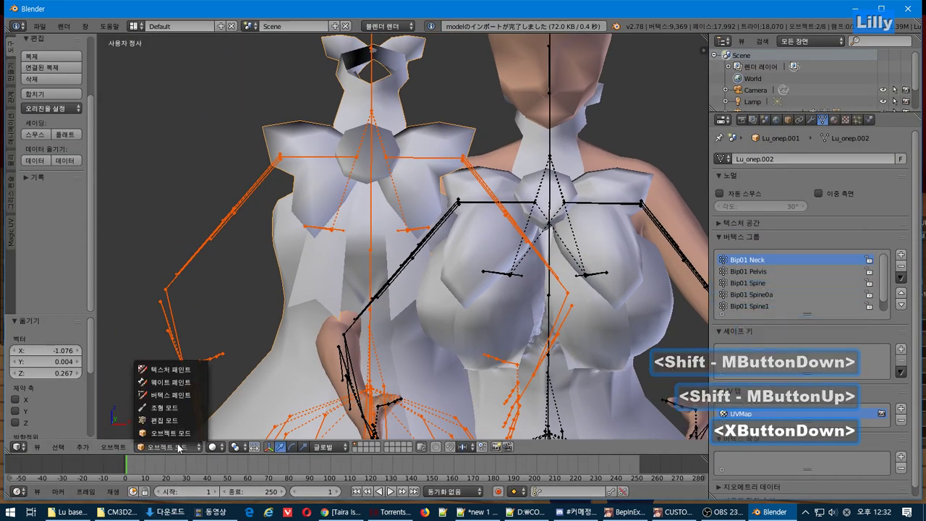
pyautogui.click(167, 377)
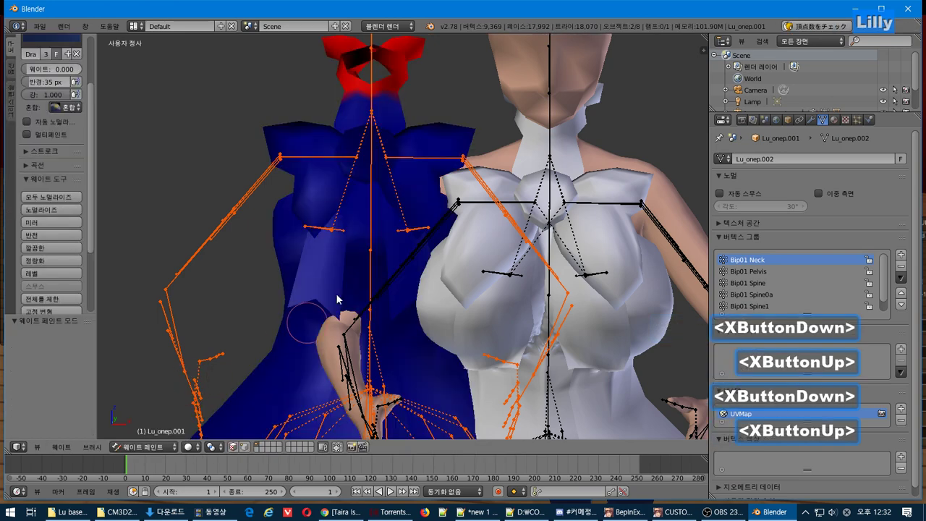
pyautogui.click(788, 271)
pyautogui.click(783, 283)
pyautogui.click(778, 295)
pyautogui.click(773, 307)
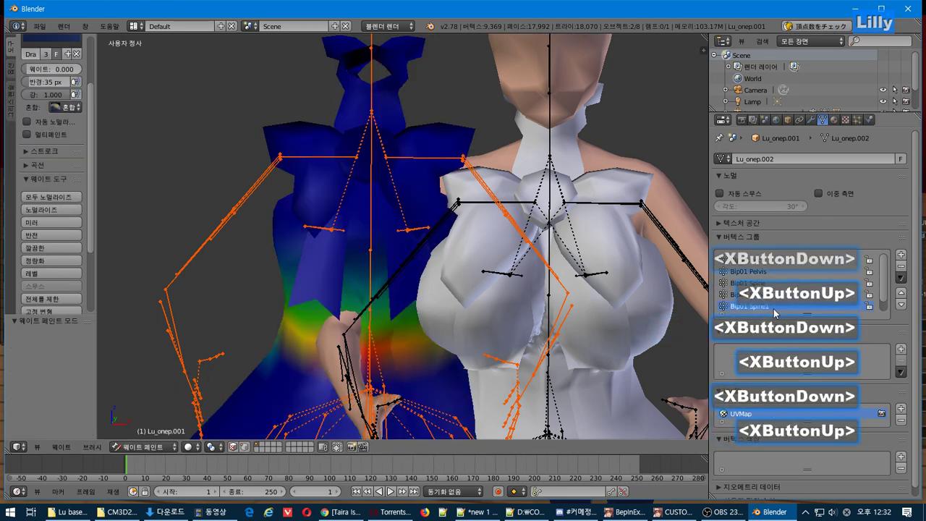
pyautogui.scroll(-2, 774, 309)
pyautogui.click(773, 307)
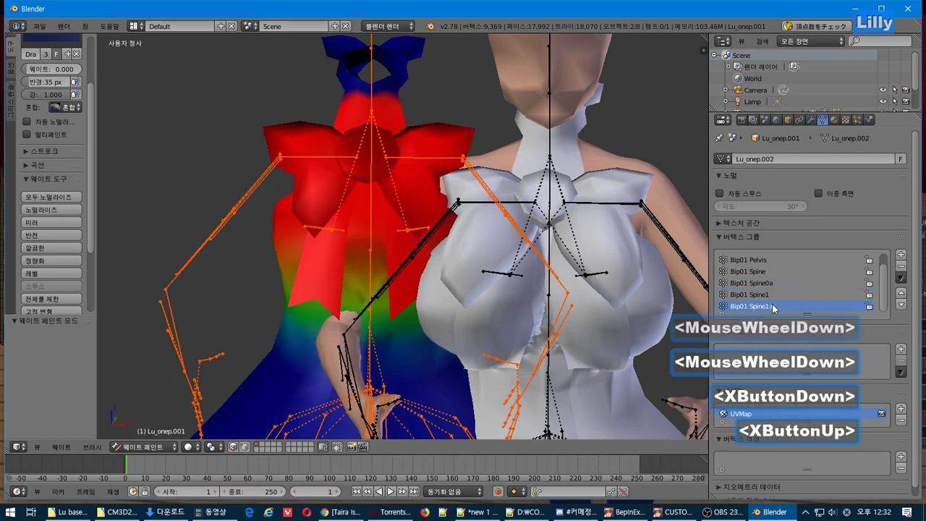
pyautogui.scroll(-2, 774, 306)
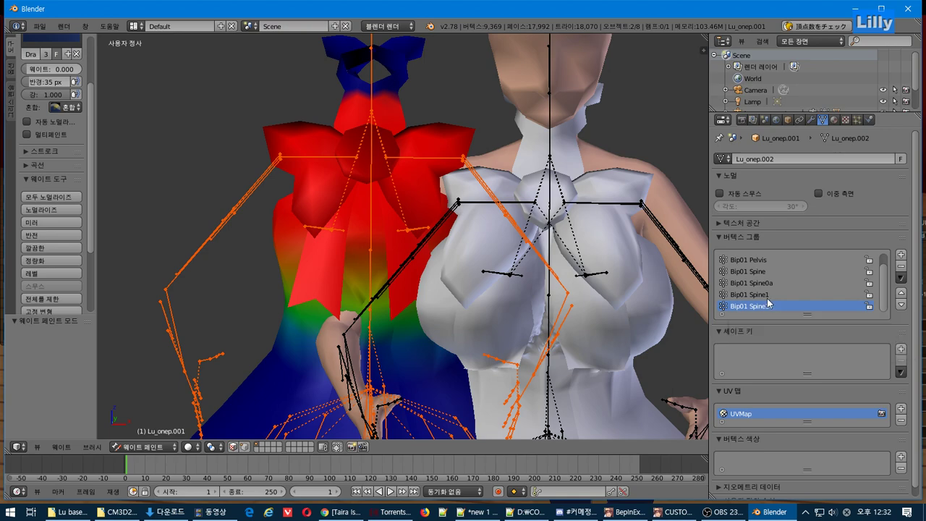
# Put the edited Lu_onep dress in Weight Paint mode and turn off its vertex selection masking.
pyautogui.moveTo(695, 289); pyautogui.dragTo(651, 253, button='middle')
pyautogui.hotkey('ctrl', 'z')
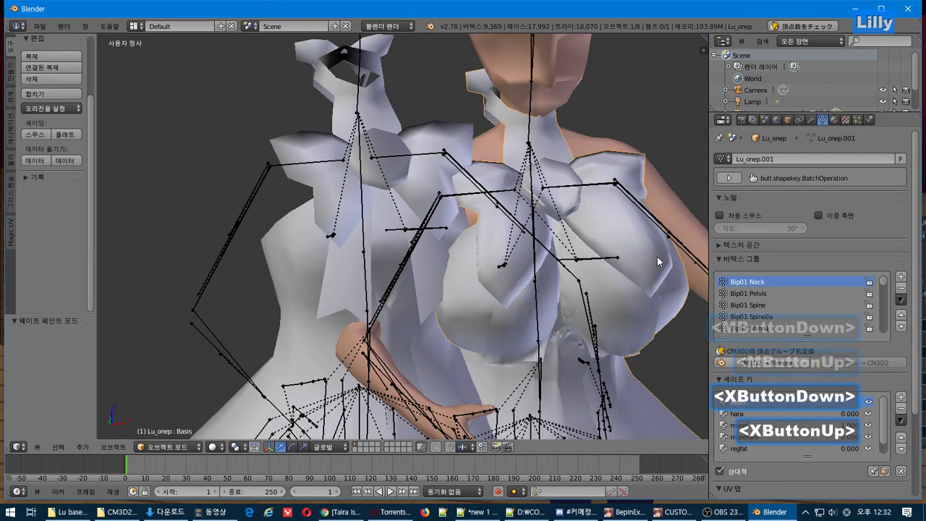
pyautogui.click(167, 446)
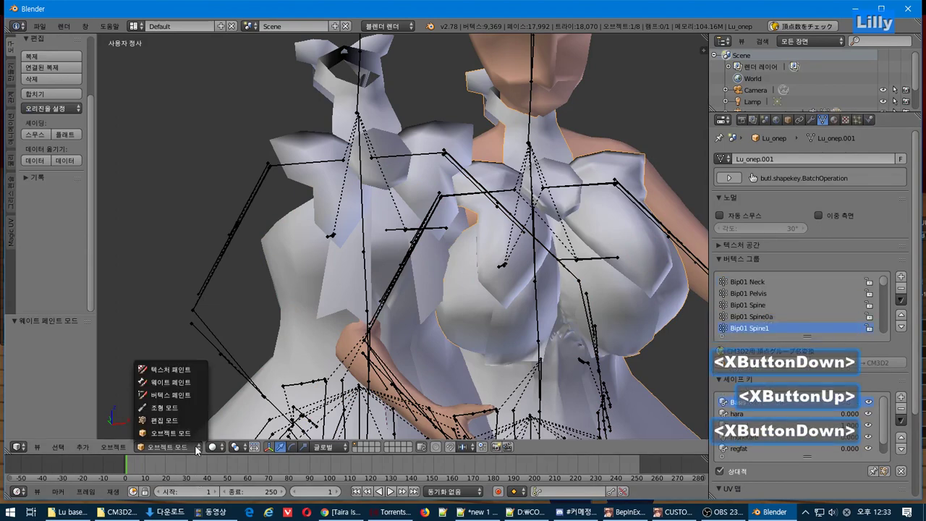
pyautogui.click(170, 377)
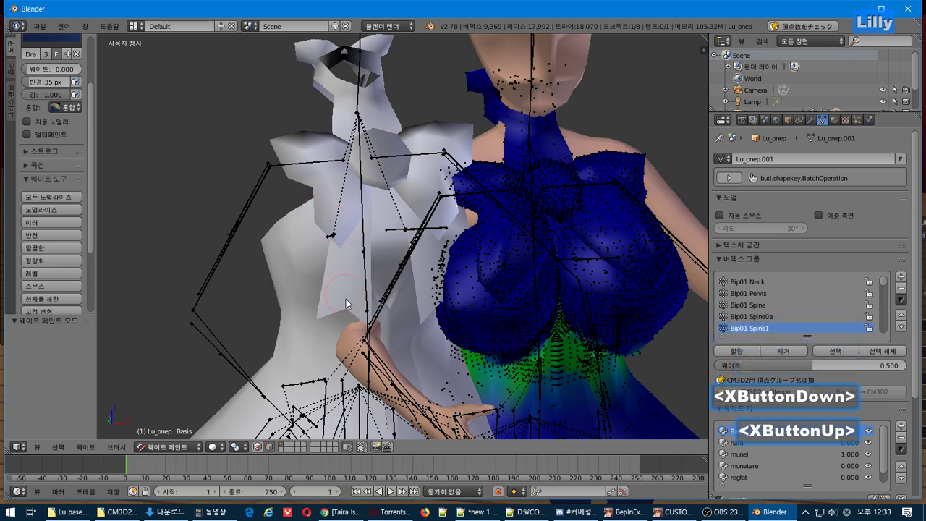
pyautogui.click(266, 446)
# Compare the Bip01 Spine1a weights on the chest bows of the original and edited dresses.
pyautogui.rightClick(339, 264)
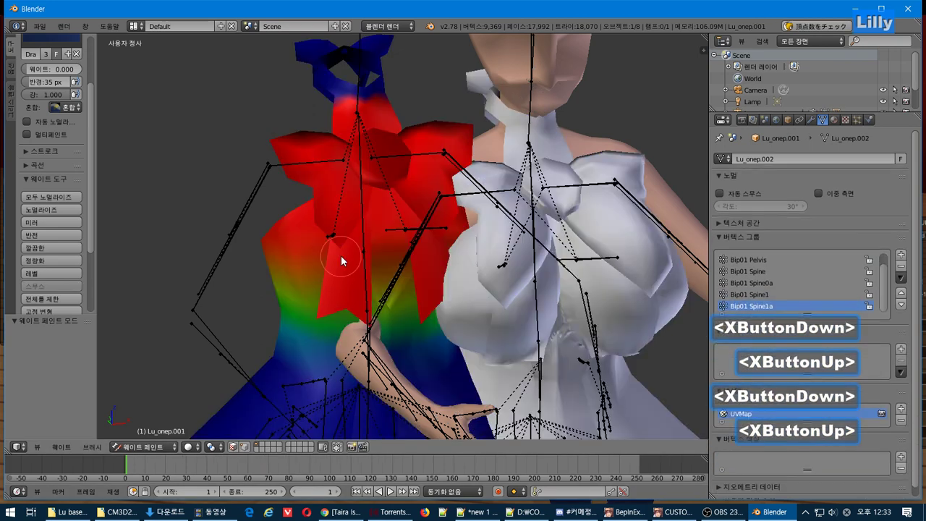
pyautogui.rightClick(590, 272)
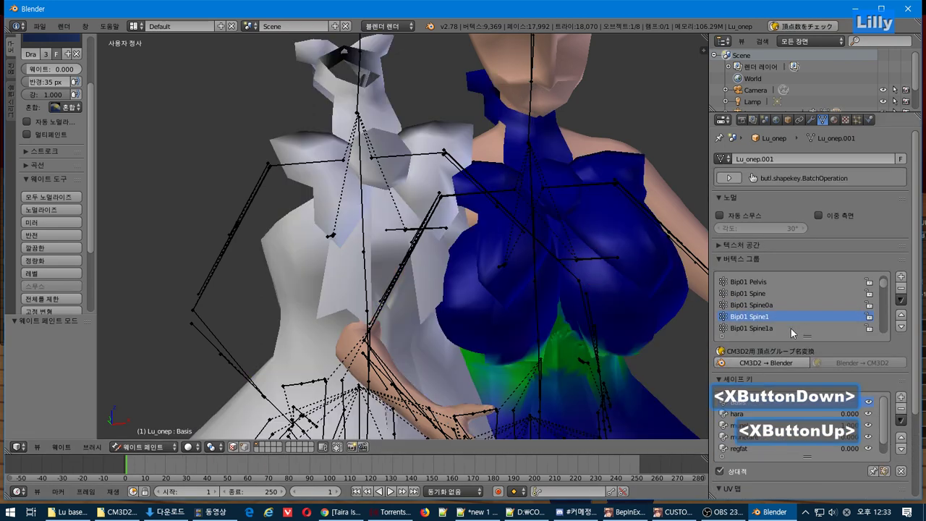
pyautogui.click(790, 328)
pyautogui.rightClick(371, 339)
pyautogui.rightClick(363, 197)
pyautogui.hotkey('ctrl', 'Tab')
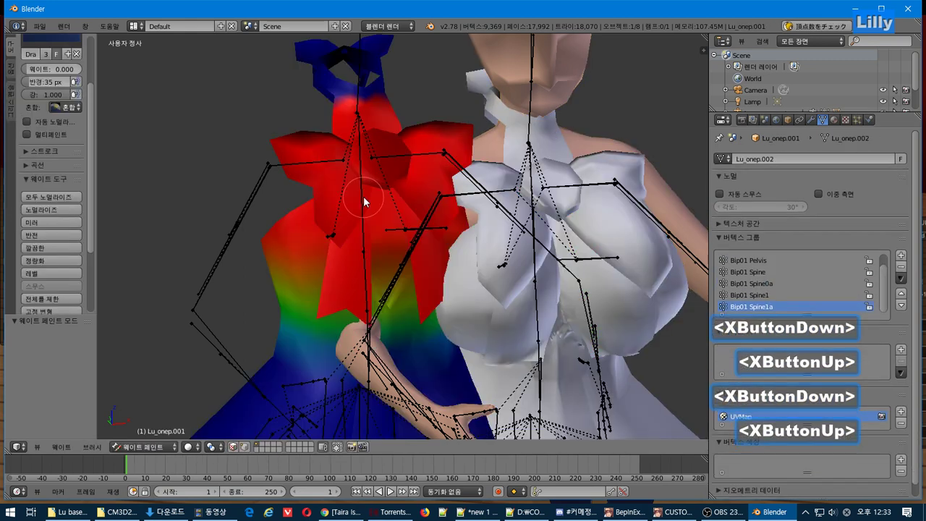
pyautogui.hotkey('ctrl', 'Tab')
pyautogui.rightClick(625, 206)
pyautogui.hotkey('ctrl', 'Tab')
pyautogui.hotkey('ctrl', 'Tab')
pyautogui.rightClick(393, 234)
pyautogui.hotkey('ctrl', 'Tab')
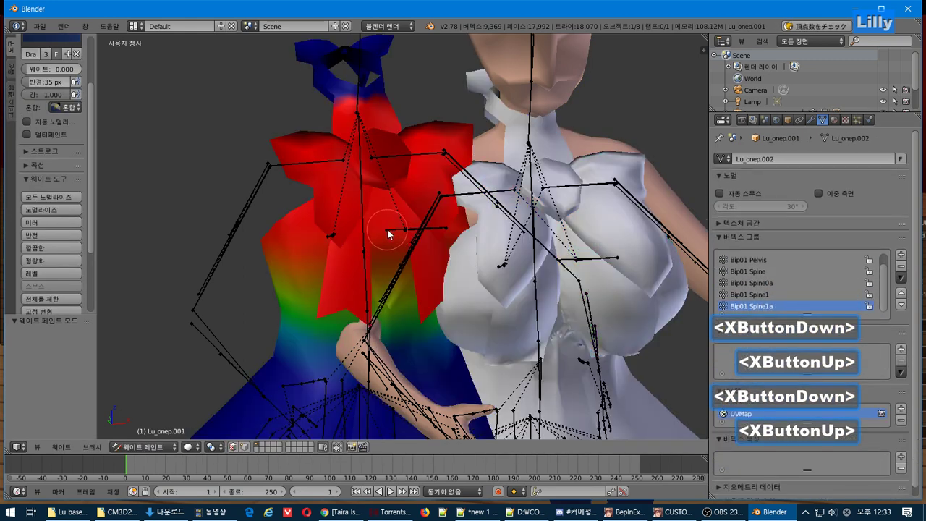
pyautogui.hotkey('ctrl', 'Tab')
pyautogui.rightClick(622, 242)
pyautogui.hotkey('ctrl', 'Tab')
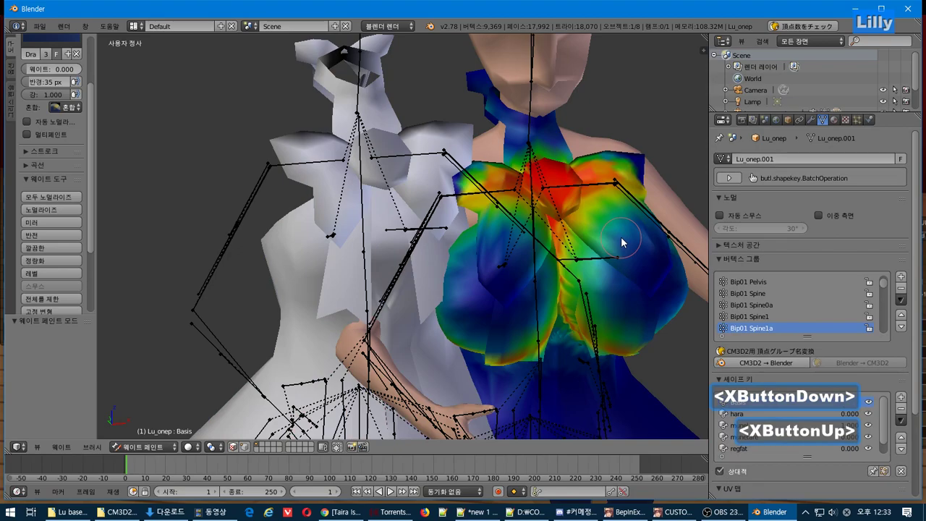
pyautogui.moveTo(596, 241); pyautogui.dragTo(585, 264, button='middle')
pyautogui.rightClick(421, 187)
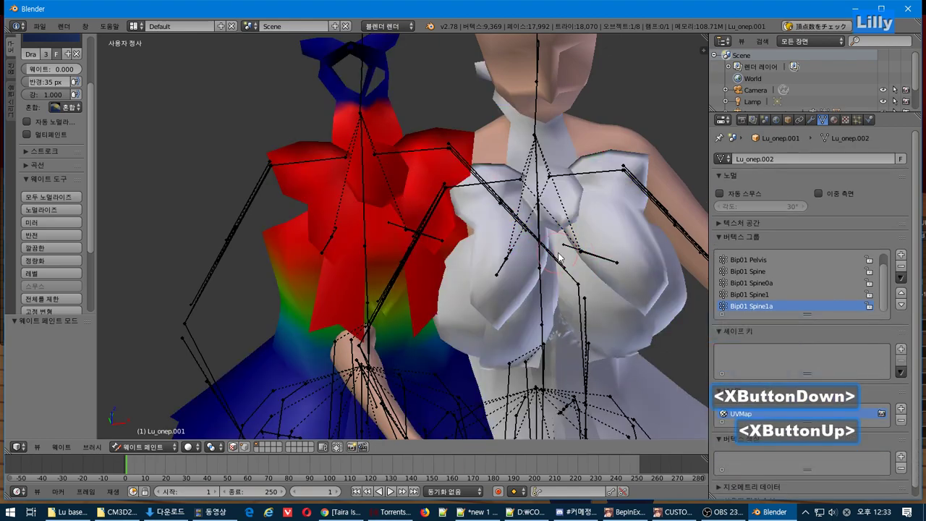
pyautogui.moveTo(617, 232); pyautogui.dragTo(268, 194, button='middle')
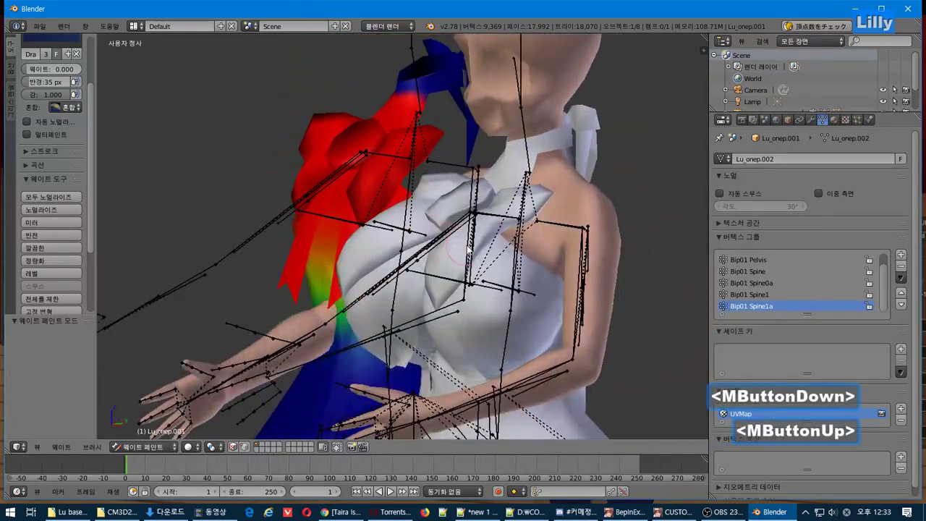
# Turn on vertex selection masking for the edited dress and select the vertices around its upper chest bow from the side view.
pyautogui.click(427, 265)
pyautogui.moveTo(427, 265); pyautogui.dragTo(259, 433, button='middle')
pyautogui.press('v')
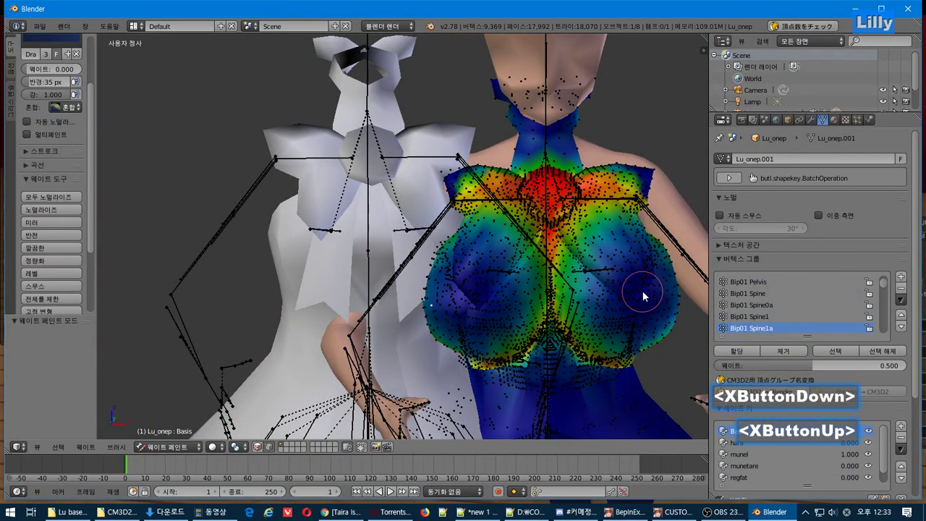
pyautogui.press('KP_3')
pyautogui.scroll(3, 384, 242)
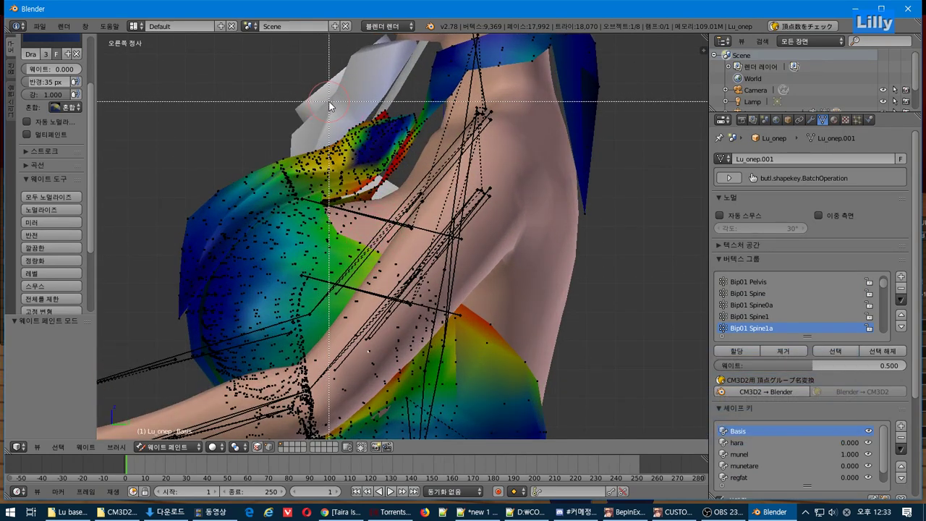
pyautogui.moveTo(326, 102); pyautogui.dragTo(445, 193)
pyautogui.moveTo(471, 240); pyautogui.dragTo(474, 241)
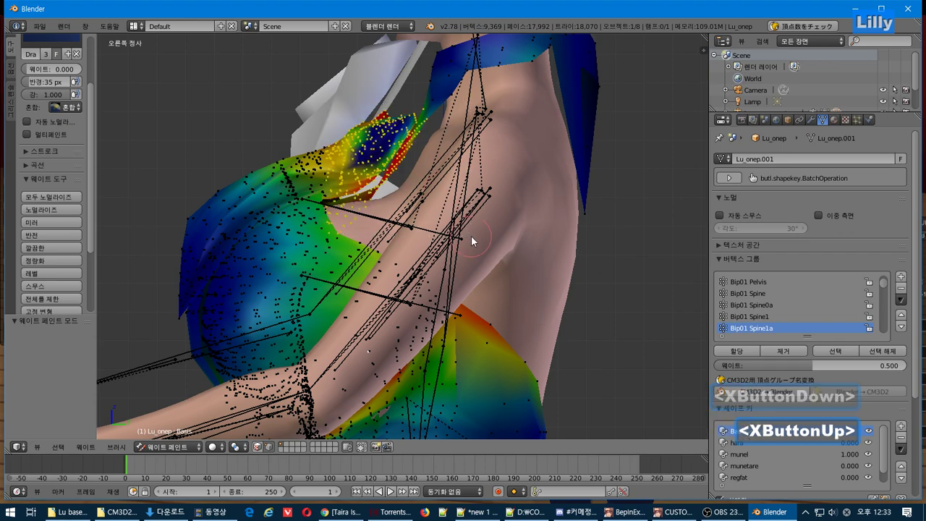
# Assign the selected chest bow vertices to Bip01 Spine1a with a weight of 1.000.
pyautogui.click(738, 351)
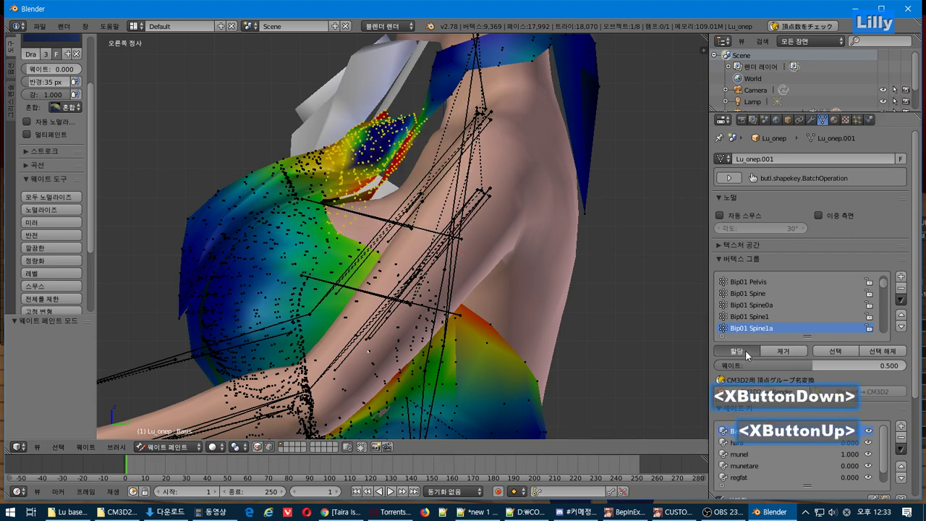
pyautogui.scroll(-2, 407, 245)
pyautogui.moveTo(406, 245); pyautogui.dragTo(464, 266, button='middle')
pyautogui.moveTo(843, 366); pyautogui.dragTo(904, 366)
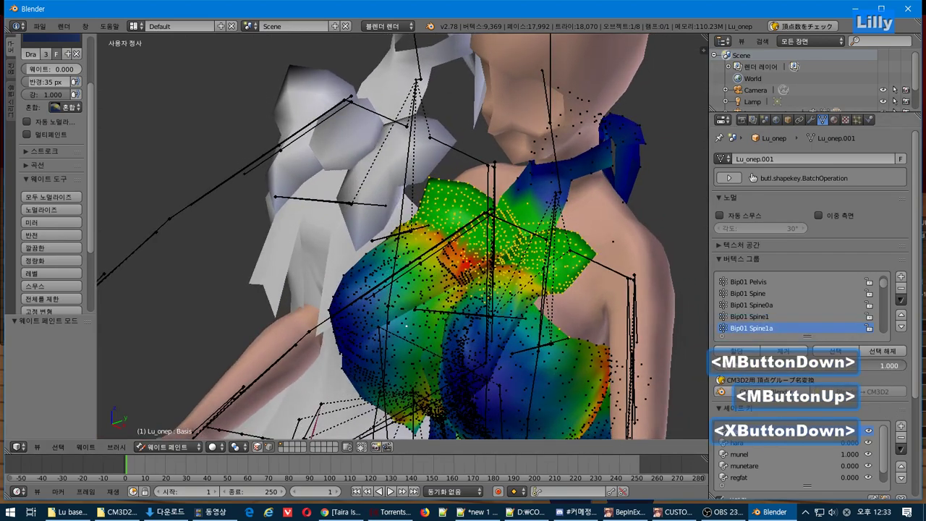
pyautogui.click(738, 350)
# Export the edited dress as a CM3D2 model, overwriting Lu_onep.model.
pyautogui.moveTo(489, 296); pyautogui.dragTo(295, 150, button='middle')
pyautogui.click(39, 26)
pyautogui.moveTo(97, 245)
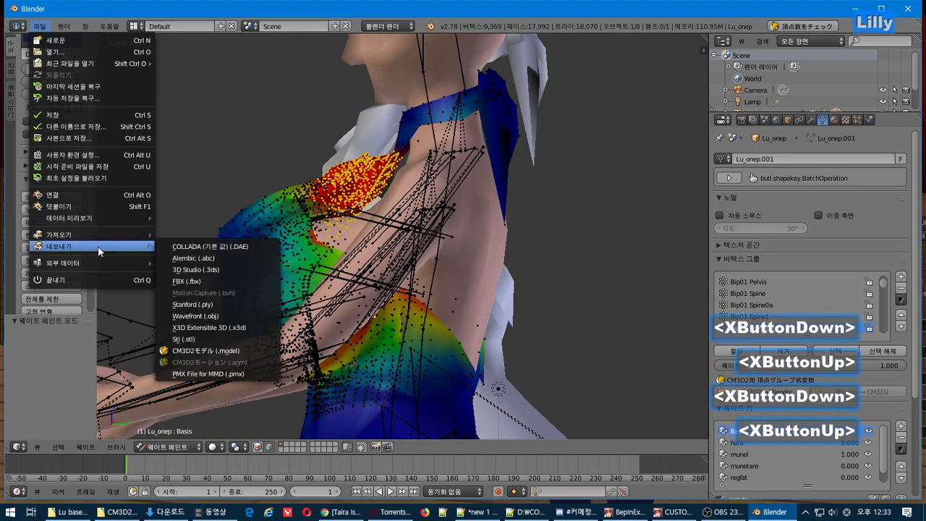
pyautogui.click(217, 352)
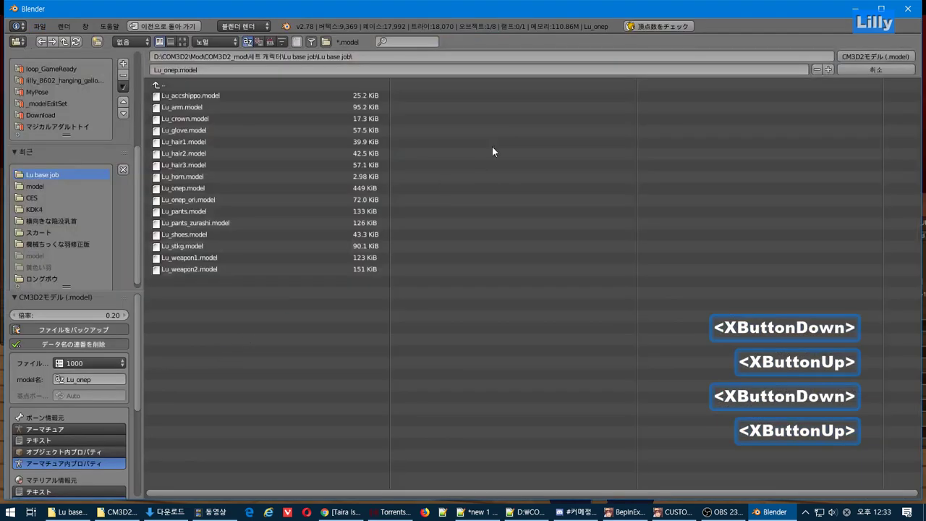
pyautogui.click(858, 58)
# Switch to the game, reload the Lu dress by swapping outfits, and inspect its chest bow from several angles.
pyautogui.hotkey('alt', 'Tab')
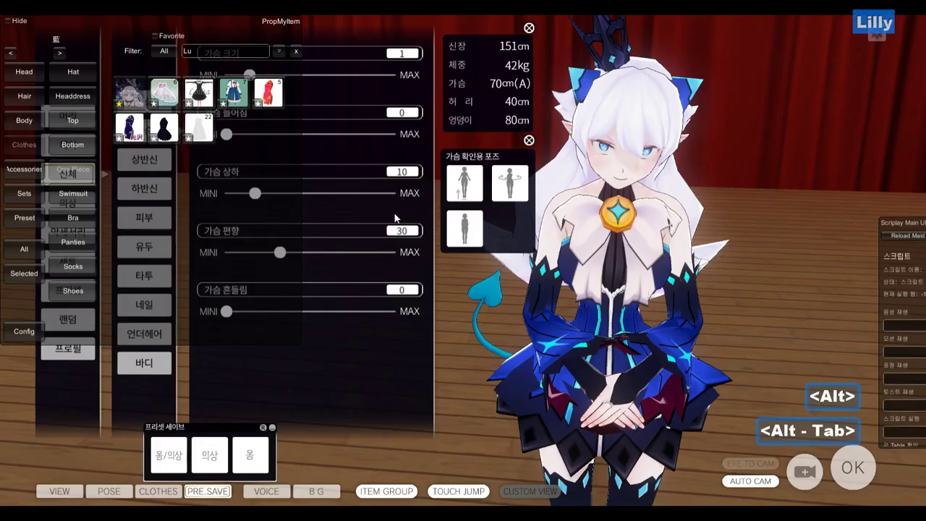
pyautogui.click(233, 93)
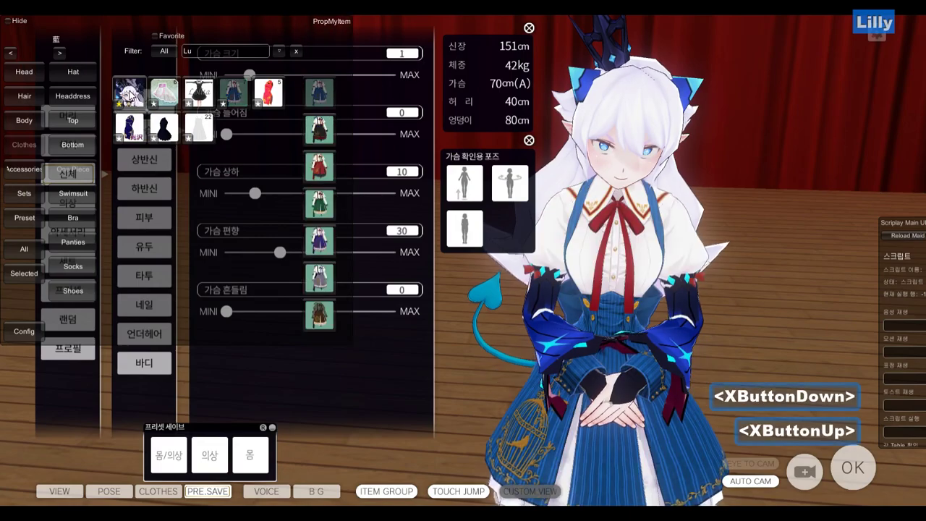
pyautogui.click(464, 228)
pyautogui.click(130, 92)
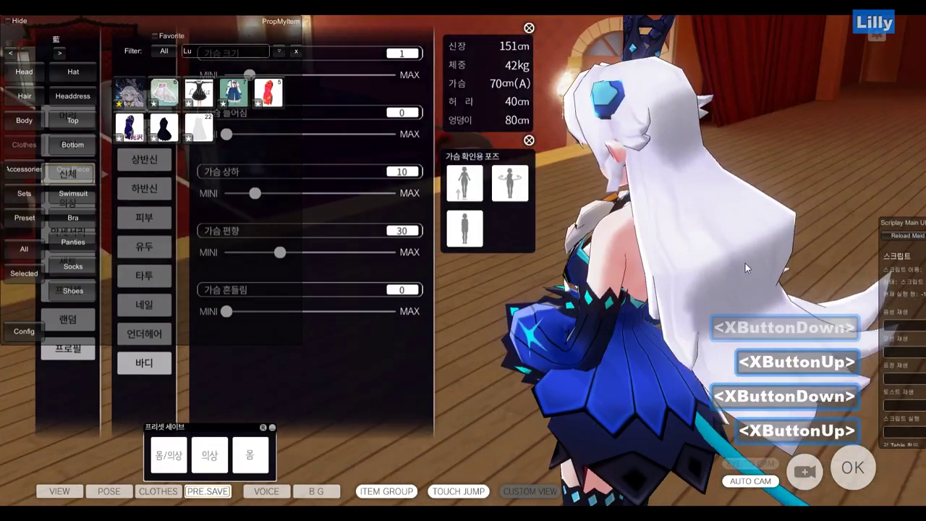
pyautogui.moveTo(745, 262); pyautogui.dragTo(661, 260, button='right')
pyautogui.moveTo(661, 265); pyautogui.dragTo(767, 311)
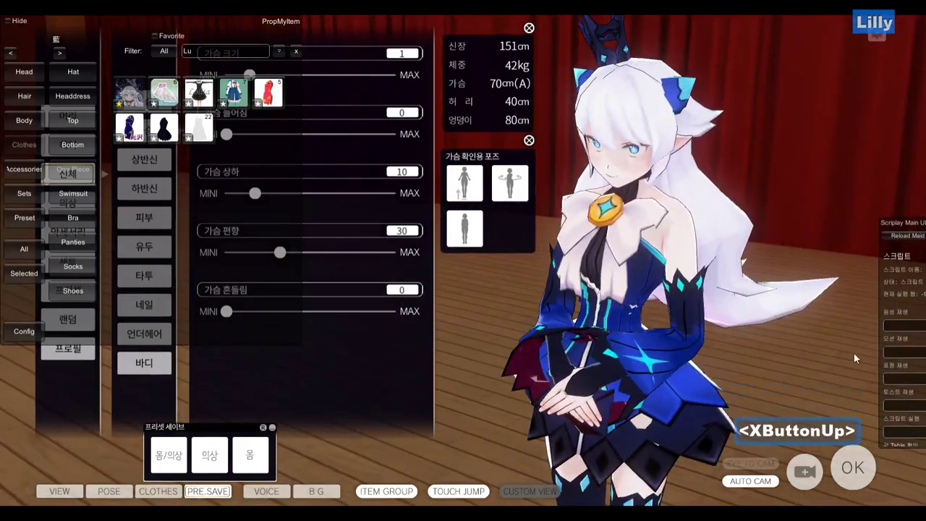
pyautogui.moveTo(813, 341); pyautogui.dragTo(745, 337)
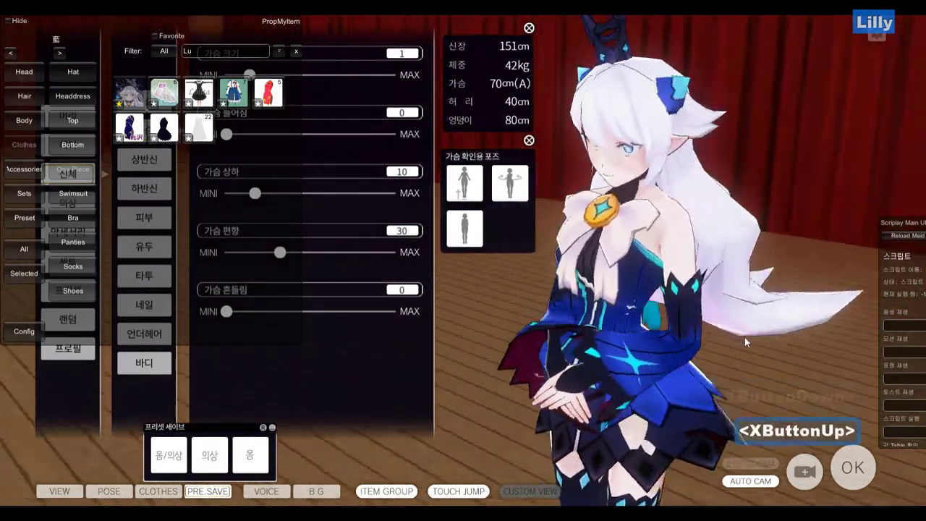
# Switch back to Blender, put the Lu_onep dress in Weight Paint mode, and make Bip01 Neck the active vertex group.
pyautogui.hotkey('alt', 'Tab')
pyautogui.moveTo(400, 242); pyautogui.dragTo(484, 256, button='middle')
pyautogui.hotkey('alt', 'Tab')
pyautogui.keyDown('alt'); pyautogui.click(242, 186); pyautogui.keyUp('alt')
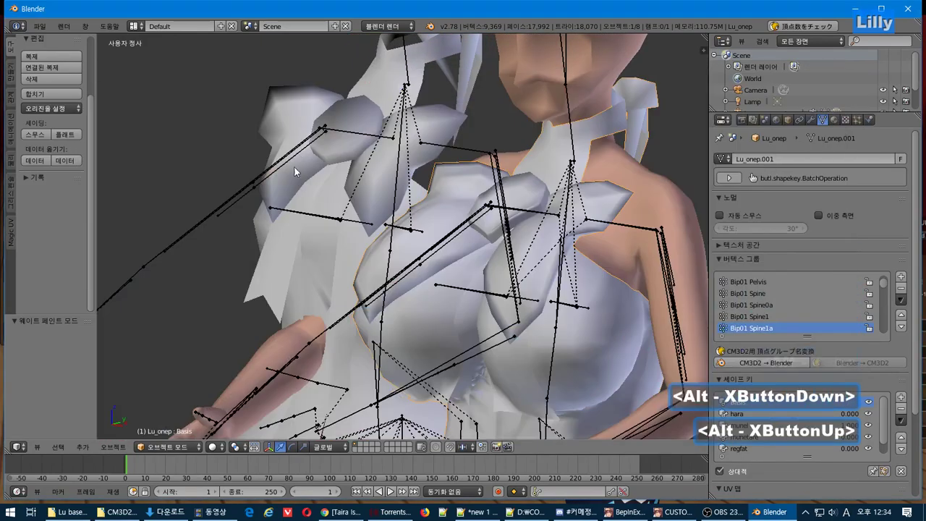
pyautogui.click(165, 450)
pyautogui.click(168, 383)
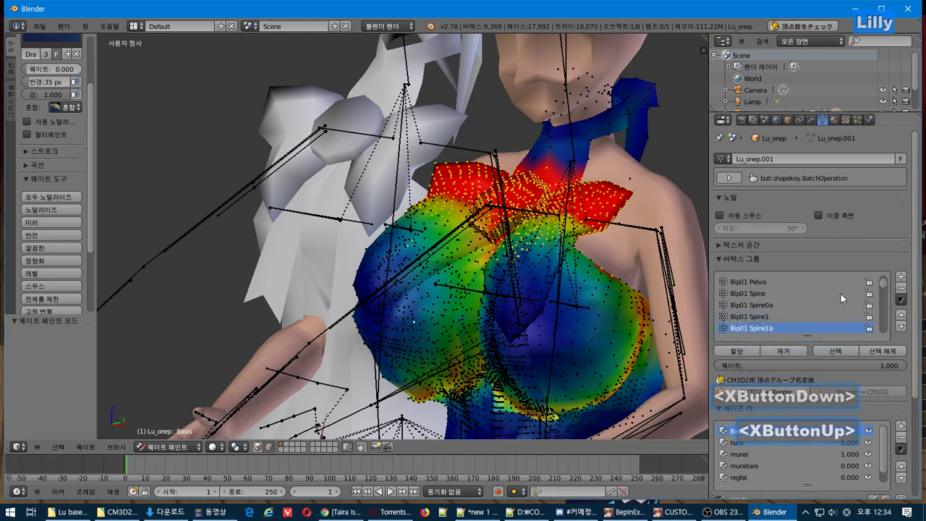
pyautogui.scroll(1, 811, 281)
pyautogui.click(783, 283)
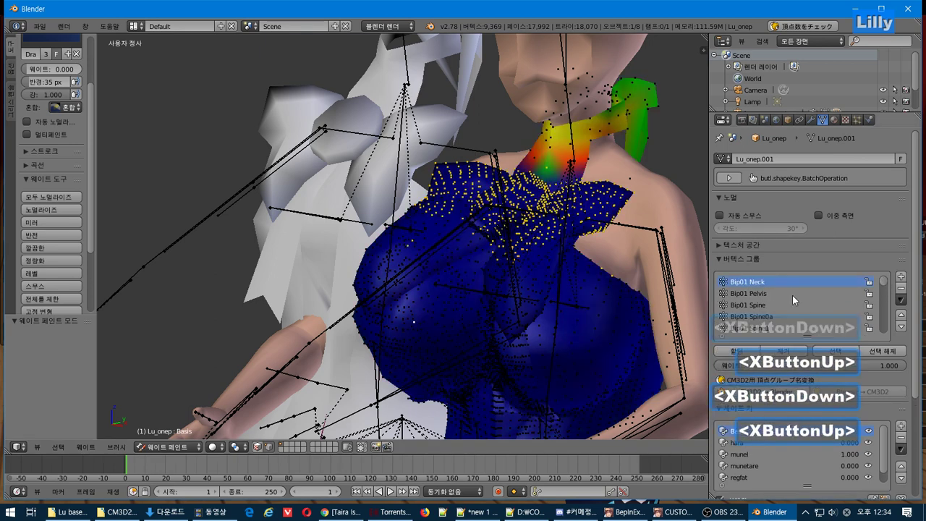
# Remove the selected chest bow vertices from the Bip01 L Clavicle vertex group.
pyautogui.press('Down')
pyautogui.press('Down')
pyautogui.press('Down')
pyautogui.press('Down')
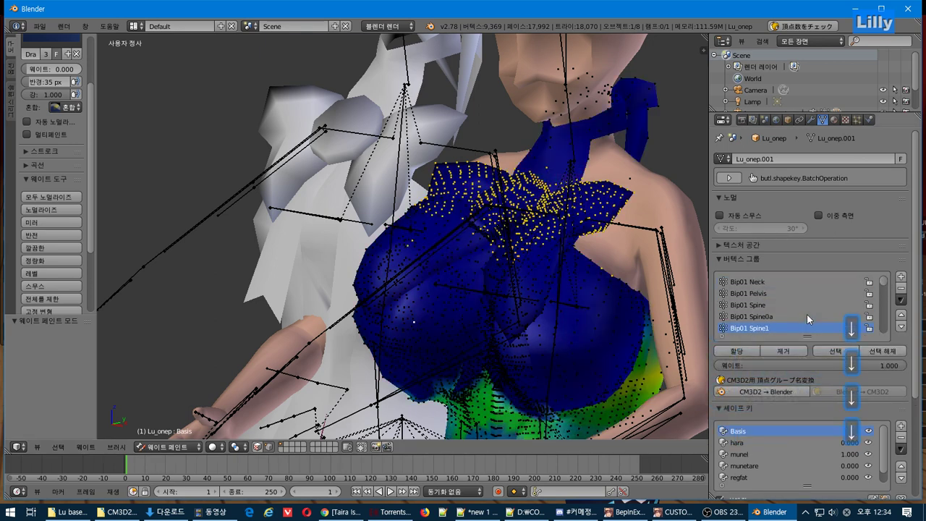
pyautogui.press('Down')
pyautogui.press('Down')
pyautogui.press('Down')
pyautogui.press('Down')
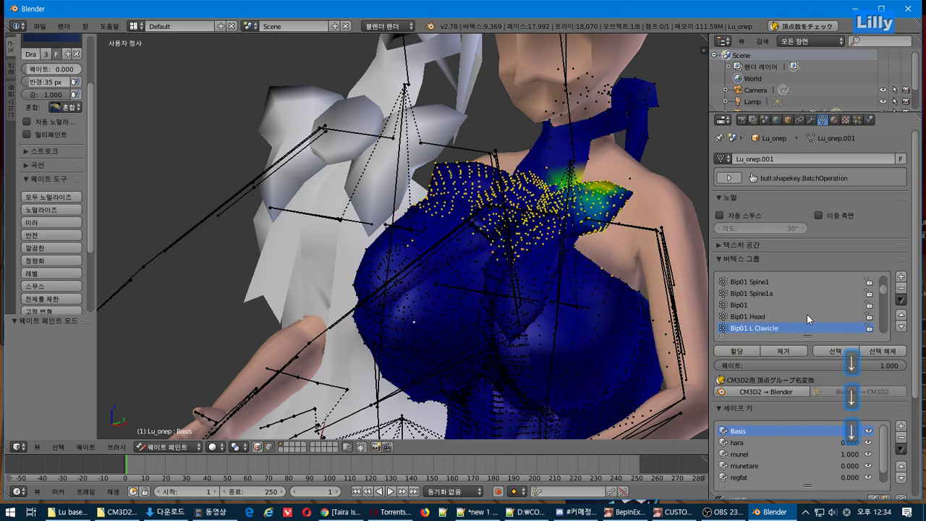
pyautogui.click(780, 350)
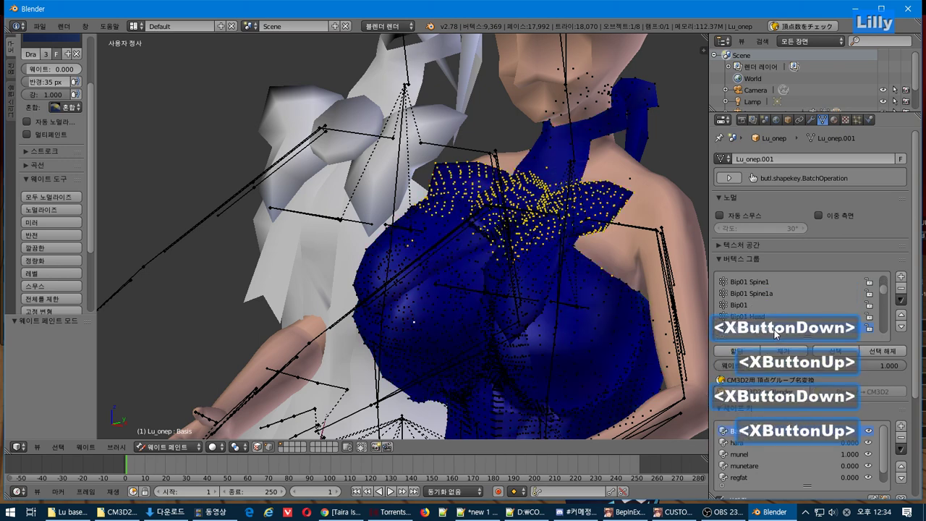
# Remove the selected chest bow vertices from the Bip01 R Clavicle and Kata_L vertex groups.
pyautogui.press('Down')
pyautogui.press('Down')
pyautogui.press('Down')
pyautogui.press('Down')
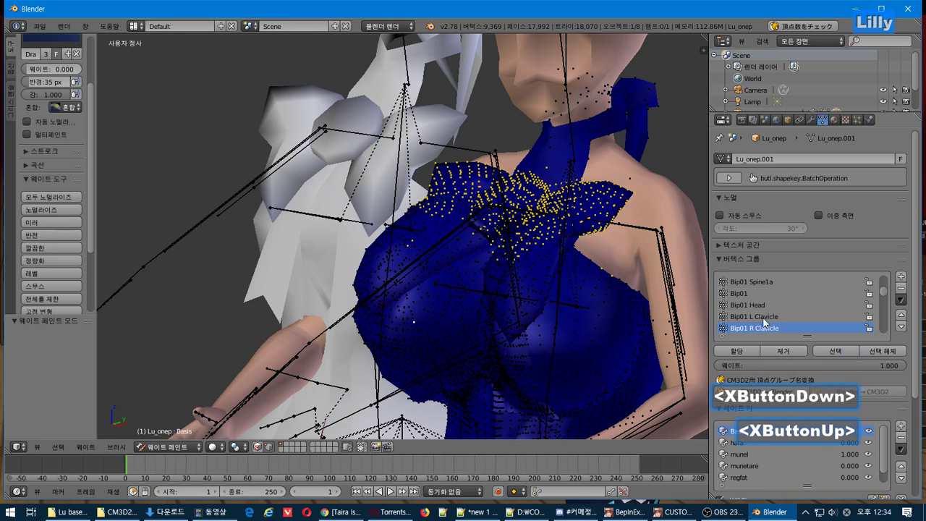
pyautogui.press('Down')
pyautogui.press('Up')
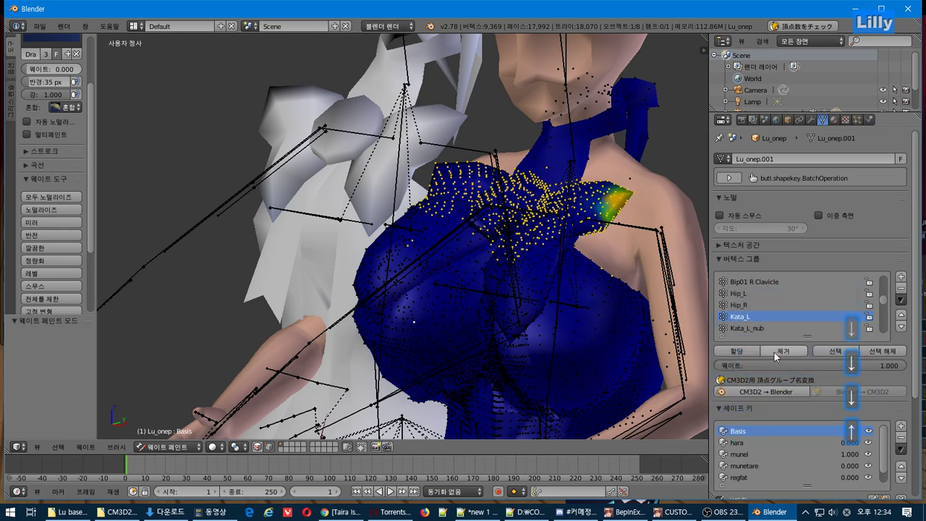
pyautogui.click(774, 353)
# Remove the selected chest bow vertices from the Kata_R vertex group.
pyautogui.press('Down')
pyautogui.press('Down')
pyautogui.press('Down')
pyautogui.press('Down')
pyautogui.press('Down')
pyautogui.press('Down')
pyautogui.press('Down')
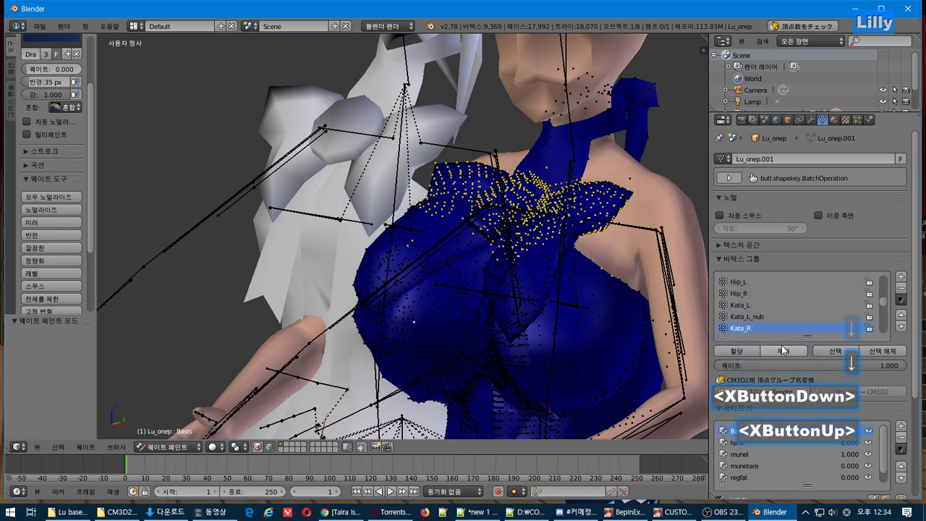
# Remove the selected chest bow vertices from the Uppertwist_L and Uppertwist_R vertex groups.
pyautogui.press('Down')
pyautogui.press('Down')
pyautogui.press('Down')
pyautogui.press('Down')
pyautogui.press('Down')
pyautogui.press('Down')
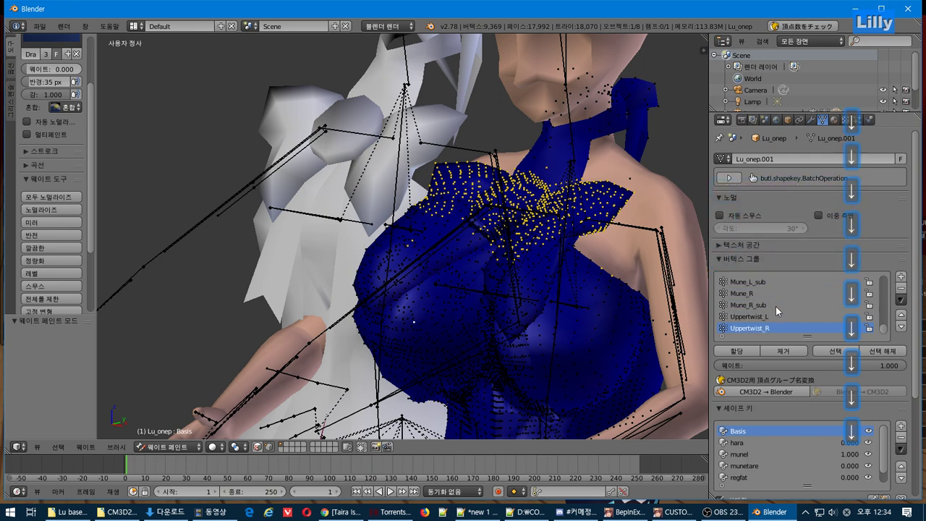
pyautogui.press('Up')
pyautogui.press('Up')
pyautogui.press('Up')
pyautogui.press('Down')
pyautogui.press('Down')
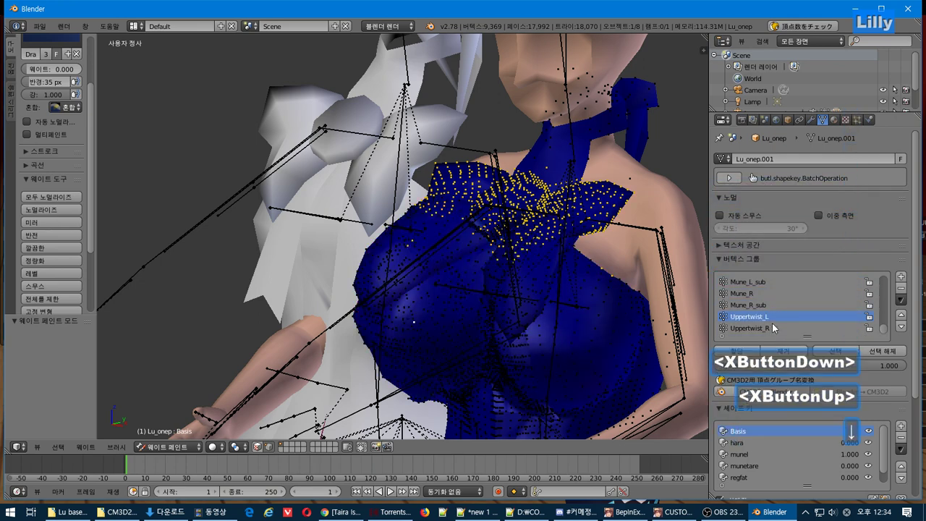
pyautogui.press('Down')
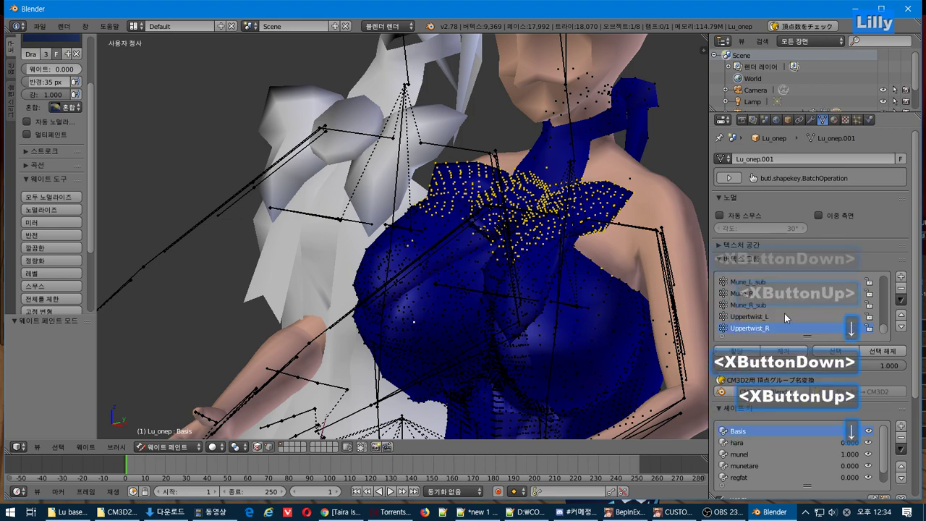
# Export the dress as a CM3D2 model at scale 0.20, overwriting Lu_onep.model.
pyautogui.click(39, 26)
pyautogui.moveTo(93, 247)
pyautogui.click(210, 364)
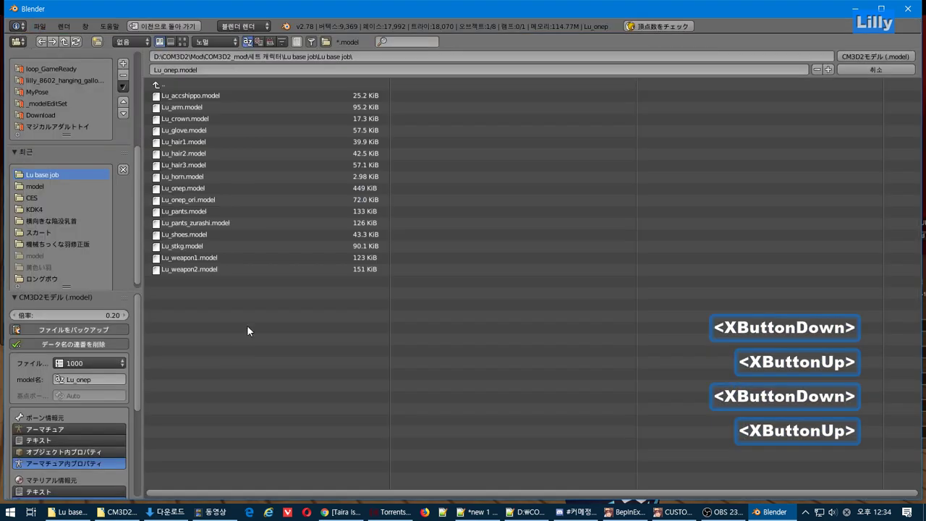
pyautogui.press('Return')
# Switch to the game, reload the Lu dress on the character, and hide the PropMyItem item list.
pyautogui.hotkey('alt', 'Tab')
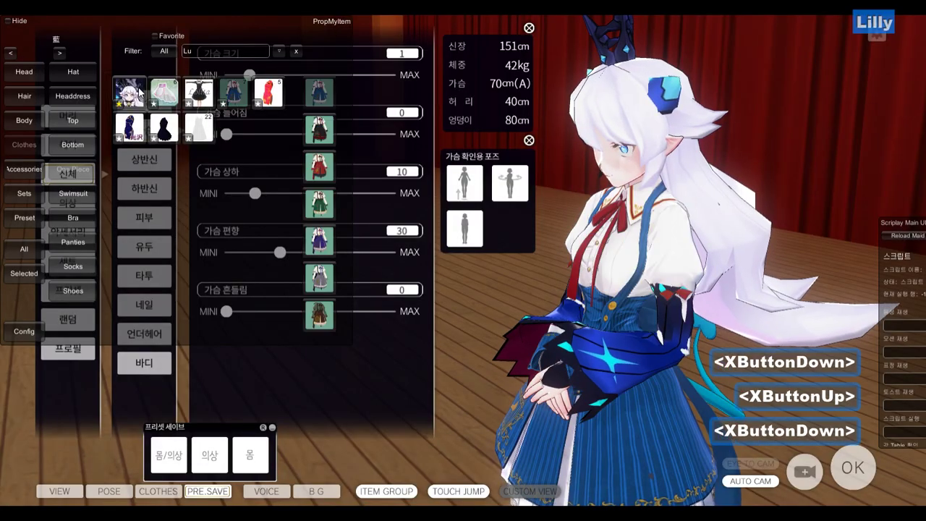
pyautogui.moveTo(791, 246); pyautogui.dragTo(727, 245)
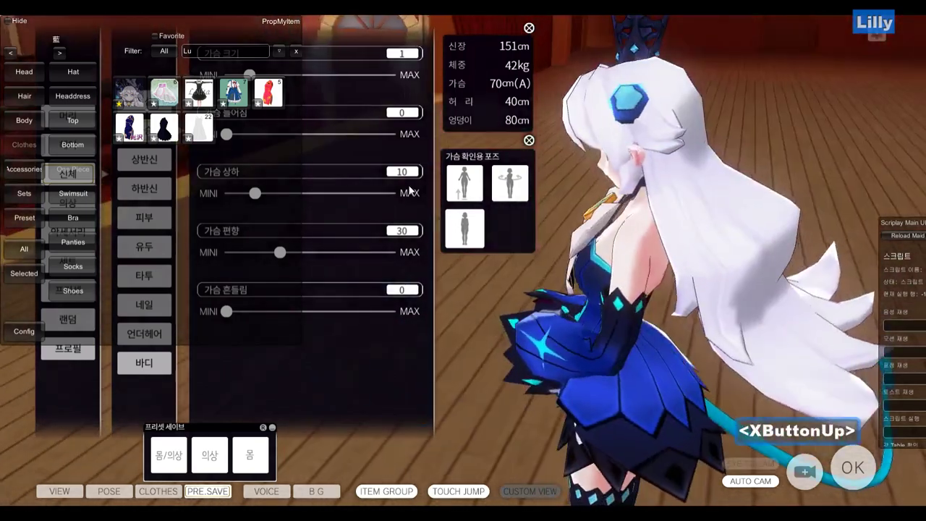
pyautogui.hotkey('shift', 'i')
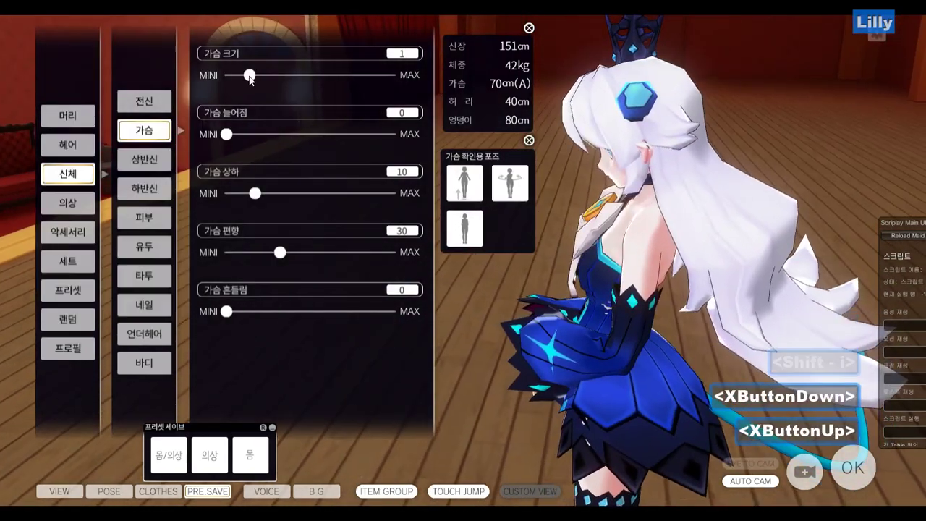
# Raise the chest size setting to 195 and examine how the dress's bow deforms from the front.
pyautogui.moveTo(249, 75); pyautogui.dragTo(438, 82)
pyautogui.moveTo(438, 82); pyautogui.dragTo(875, 241, button='right')
pyautogui.moveTo(551, 298); pyautogui.dragTo(637, 325, button='right')
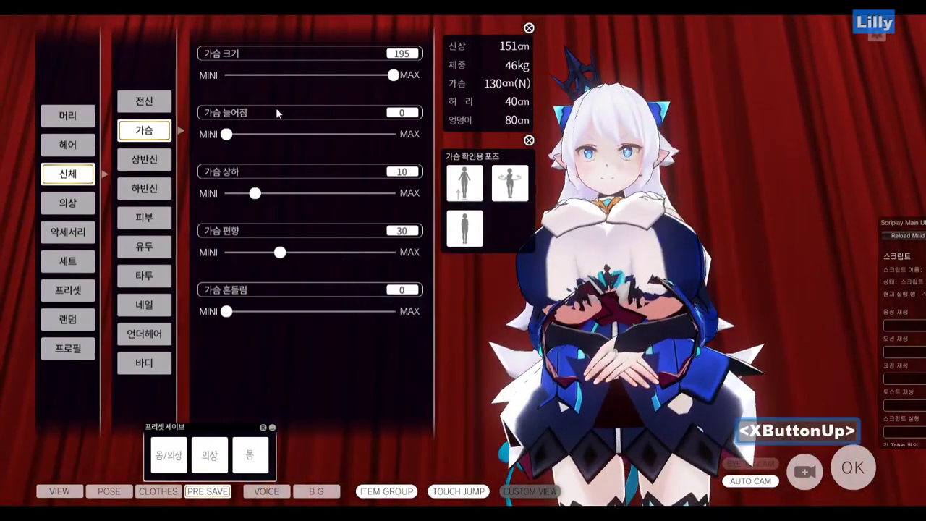
# Examine the dress's bow from the front and side at chest sizes 53, 50 and 74.
pyautogui.moveTo(391, 76); pyautogui.dragTo(286, 98)
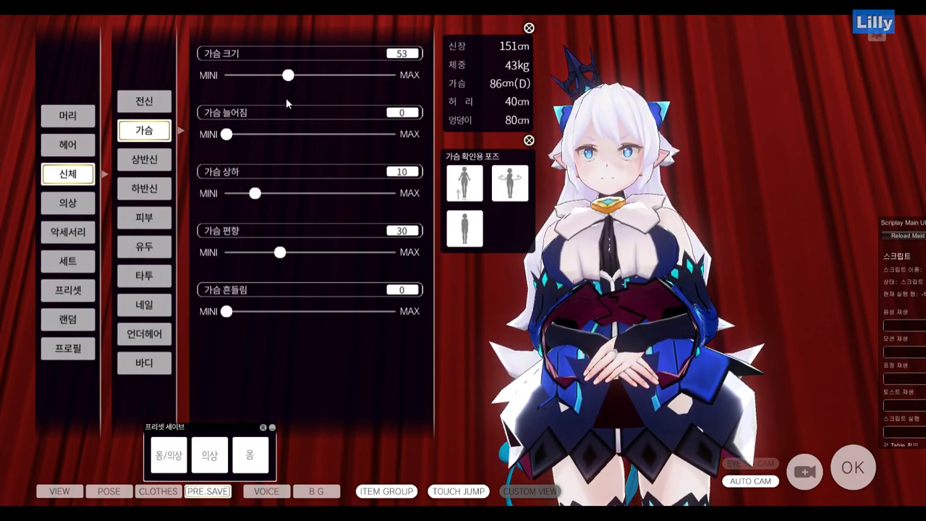
pyautogui.moveTo(657, 406); pyautogui.dragTo(463, 290, button='right')
pyautogui.moveTo(709, 318); pyautogui.dragTo(753, 286, button='right')
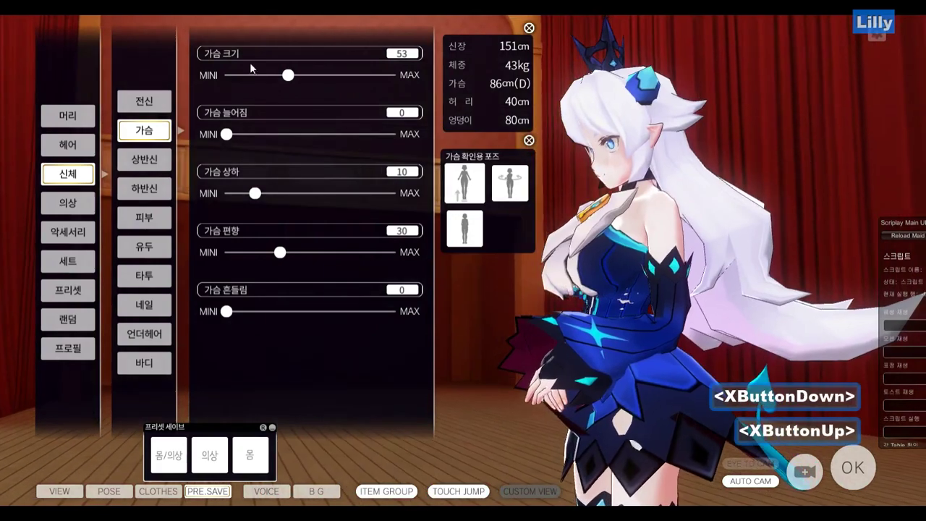
pyautogui.moveTo(292, 77)
pyautogui.mouseDown()
pyautogui.moveTo(408, 80)
pyautogui.moveTo(281, 89)
pyautogui.moveTo(289, 89)
pyautogui.mouseUp()
pyautogui.moveTo(651, 304); pyautogui.dragTo(731, 322, button='right')
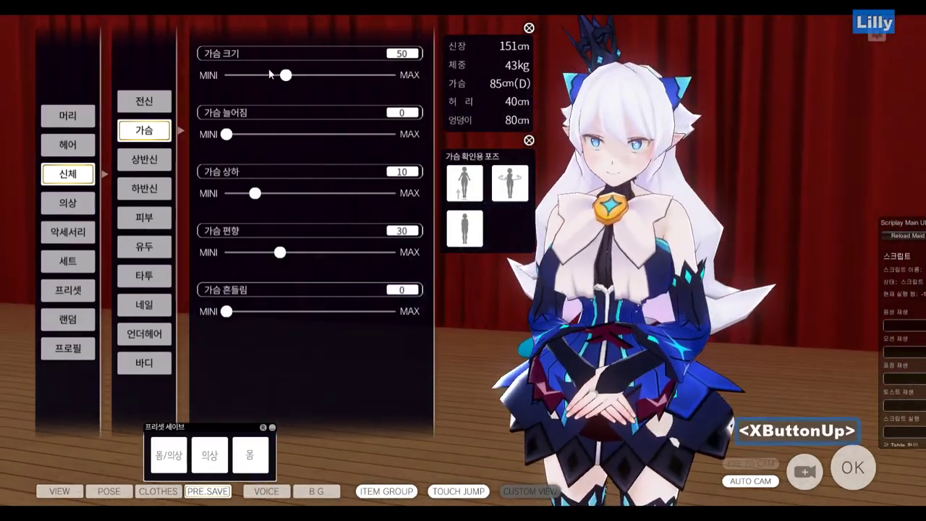
pyautogui.moveTo(286, 74); pyautogui.dragTo(304, 69)
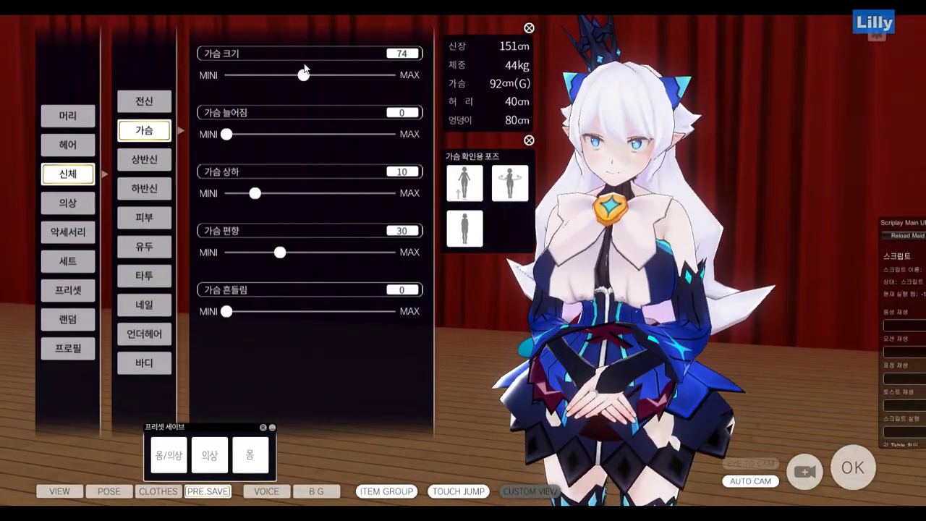
# Switch back to Blender and examine the Bip01 Spine1a weights of the original dress Lu_onep.001 in Weight Paint mode.
pyautogui.hotkey('alt', 'Tab')
pyautogui.scroll(-2, 369, 243)
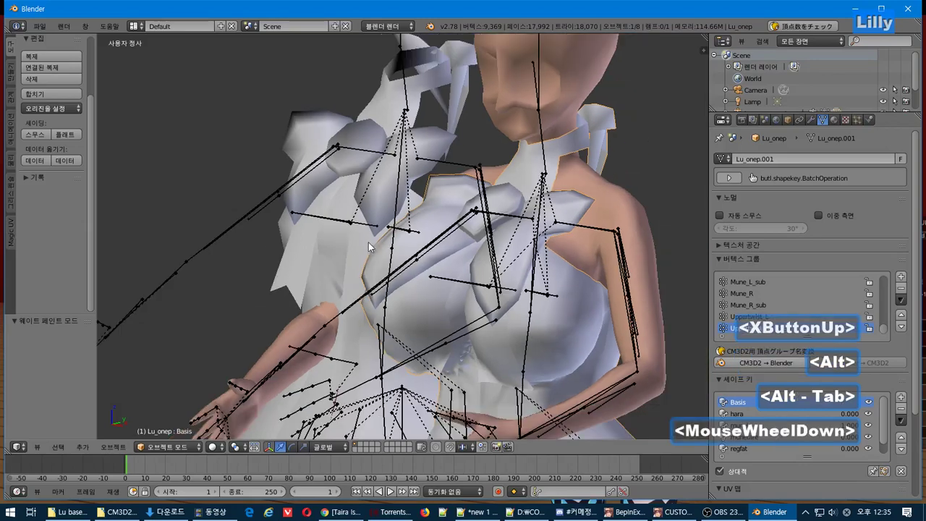
pyautogui.moveTo(352, 238); pyautogui.dragTo(403, 274, button='middle')
pyautogui.click(167, 447)
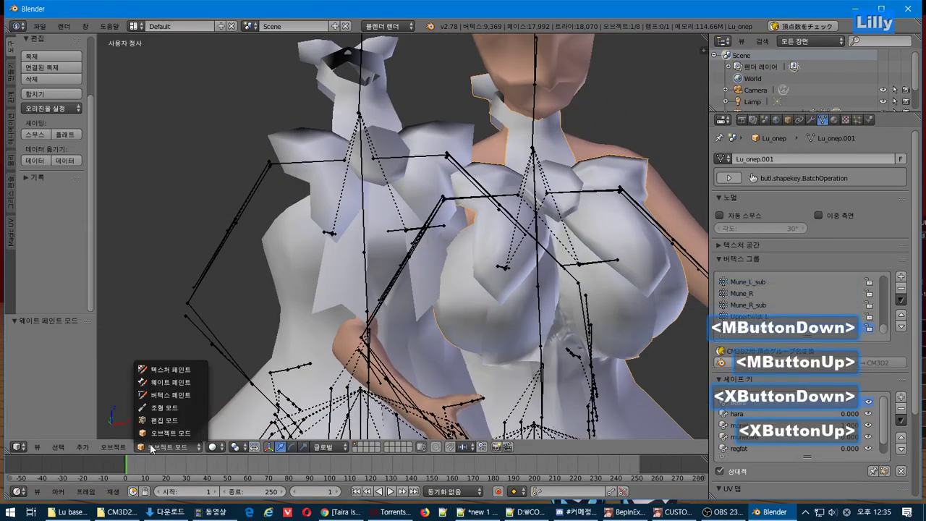
pyautogui.click(191, 378)
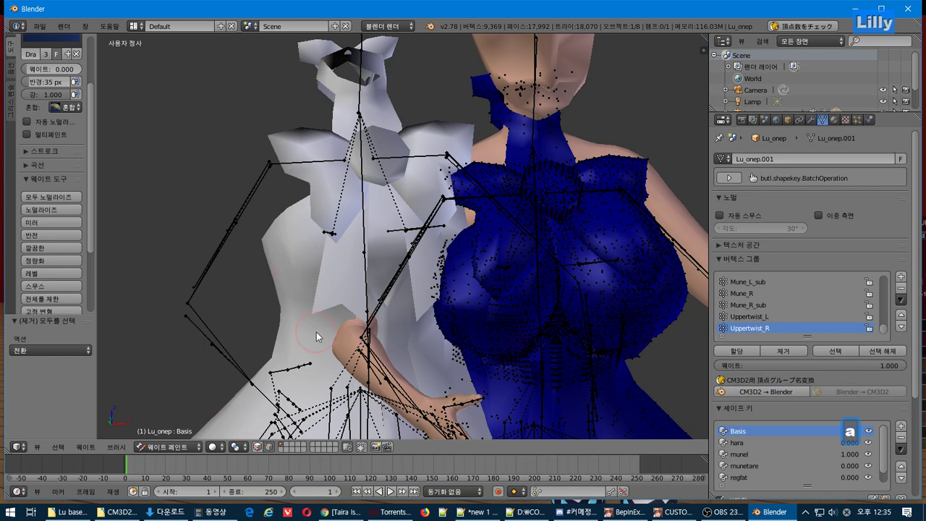
pyautogui.hotkey('ctrl', 'z')
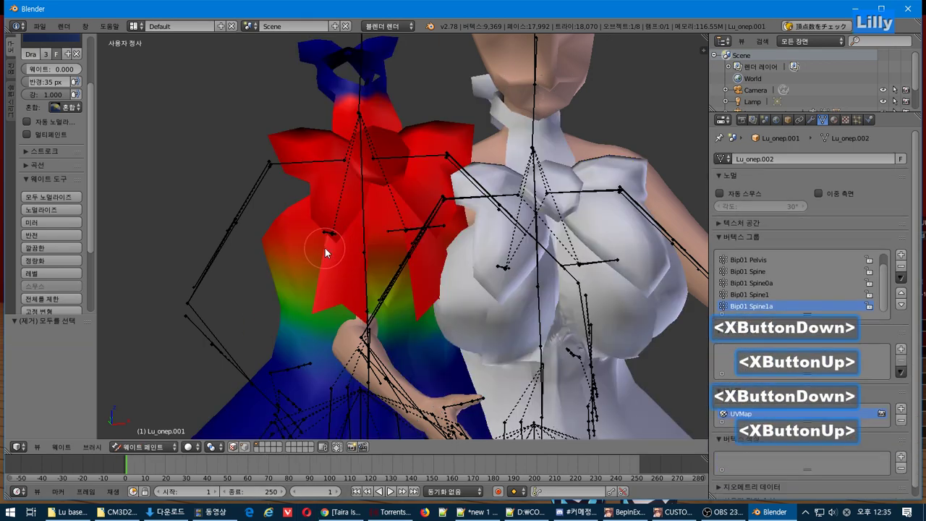
pyautogui.moveTo(395, 262)
pyautogui.mouseDown(button='middle')
pyautogui.moveTo(458, 254)
pyautogui.moveTo(409, 263)
pyautogui.mouseUp(button='middle')
# Show the edited Lu_onep dress's Bip01 Spine1a weights in Weight Paint mode.
pyautogui.click(613, 269)
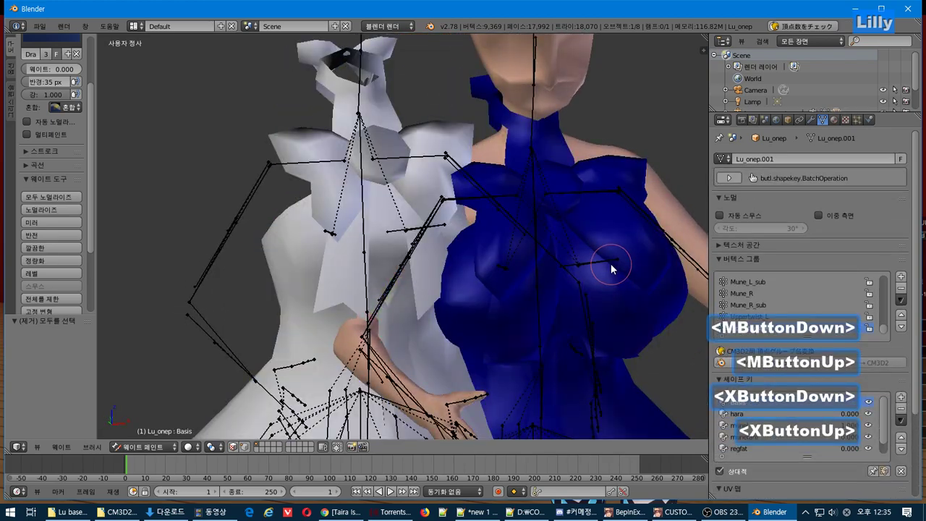
pyautogui.press('Tab')
pyautogui.press('Tab')
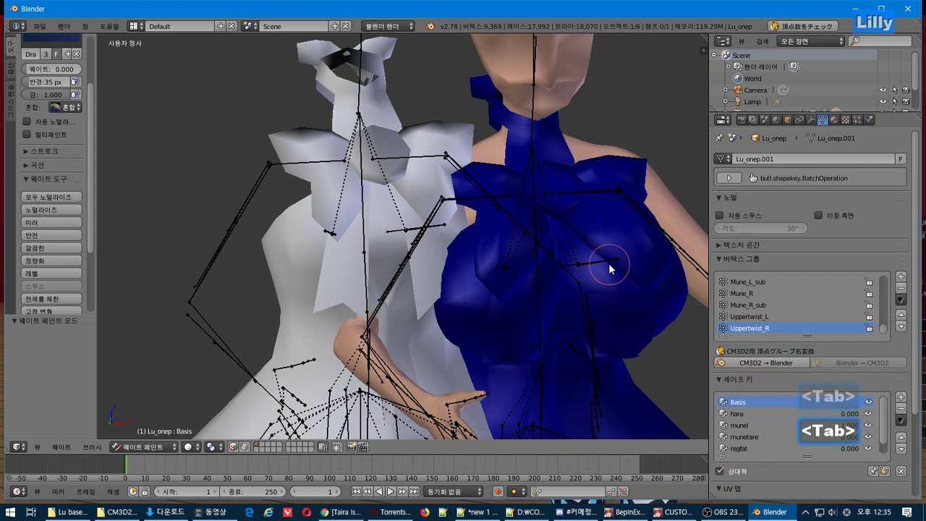
pyautogui.scroll(10, 775, 307)
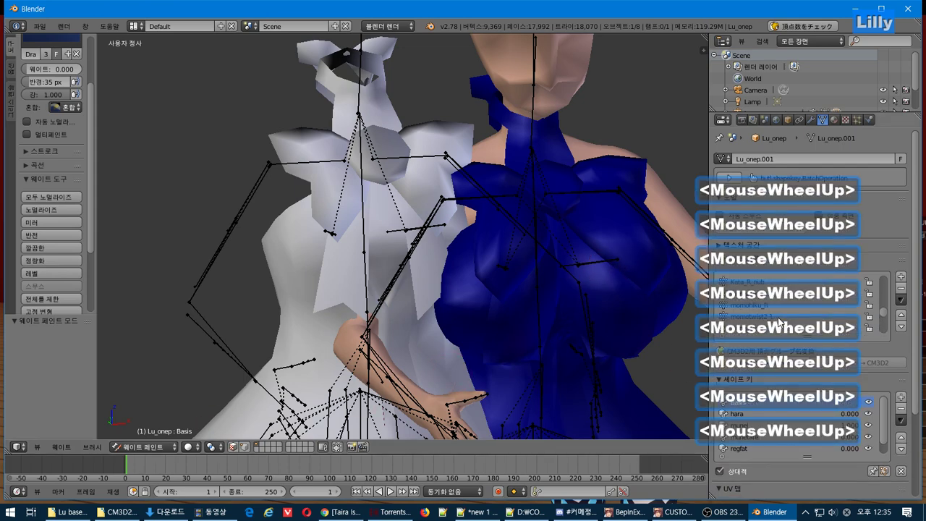
pyautogui.scroll(3, 775, 307)
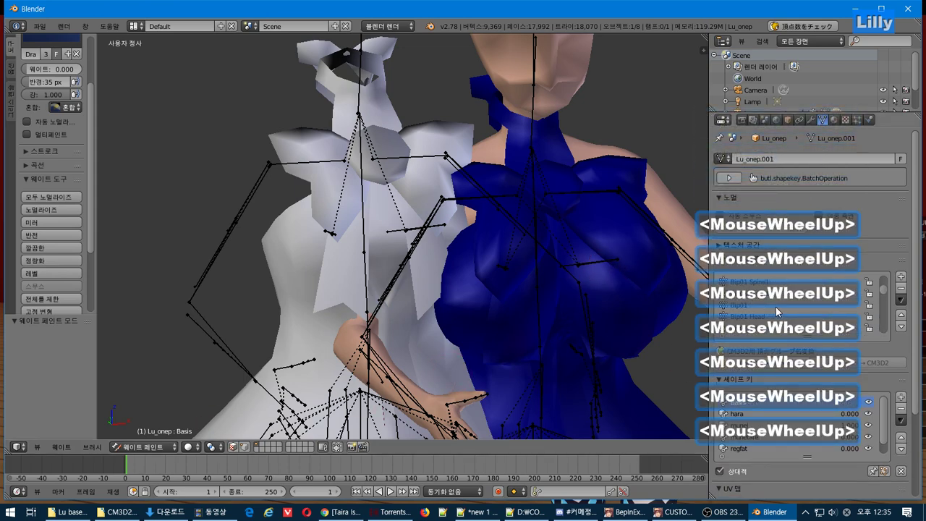
pyautogui.click(761, 308)
pyautogui.click(758, 317)
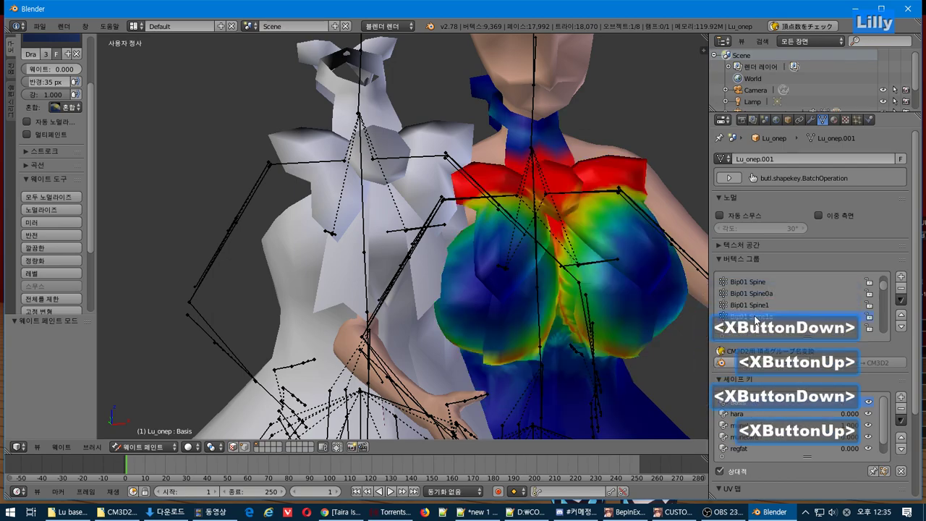
# Put Lu_onep in Edit Mode, hide the body001.body mesh, and limit selection to visible geometry.
pyautogui.moveTo(614, 321)
pyautogui.mouseDown(button='middle')
pyautogui.moveTo(528, 325)
pyautogui.moveTo(599, 320)
pyautogui.moveTo(608, 330)
pyautogui.mouseUp(button='middle')
pyautogui.scroll(2, 611, 322)
pyautogui.keyDown('shift'); pyautogui.moveTo(624, 296); pyautogui.dragTo(544, 266, button='middle'); pyautogui.keyUp('shift')
pyautogui.press('Tab')
pyautogui.scroll(1, 544, 266)
pyautogui.scroll(-2, 846, 85)
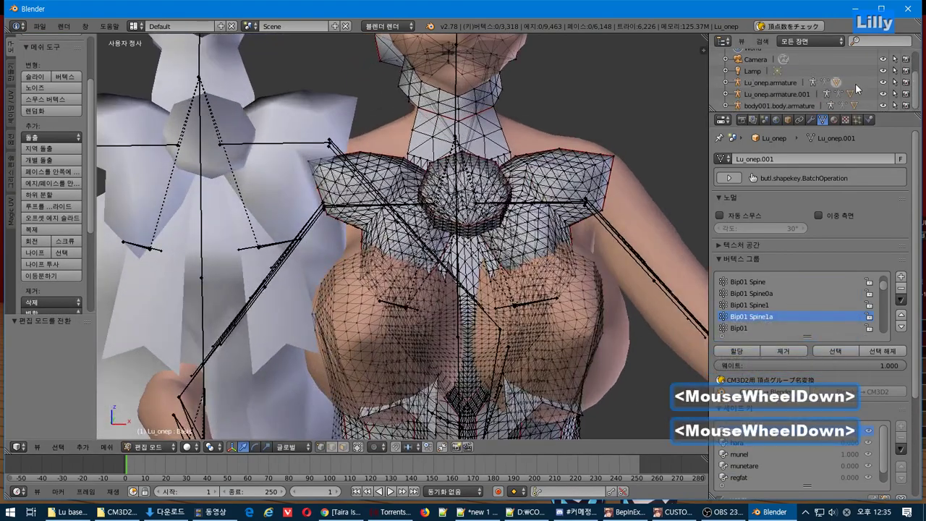
pyautogui.scroll(-3, 834, 94)
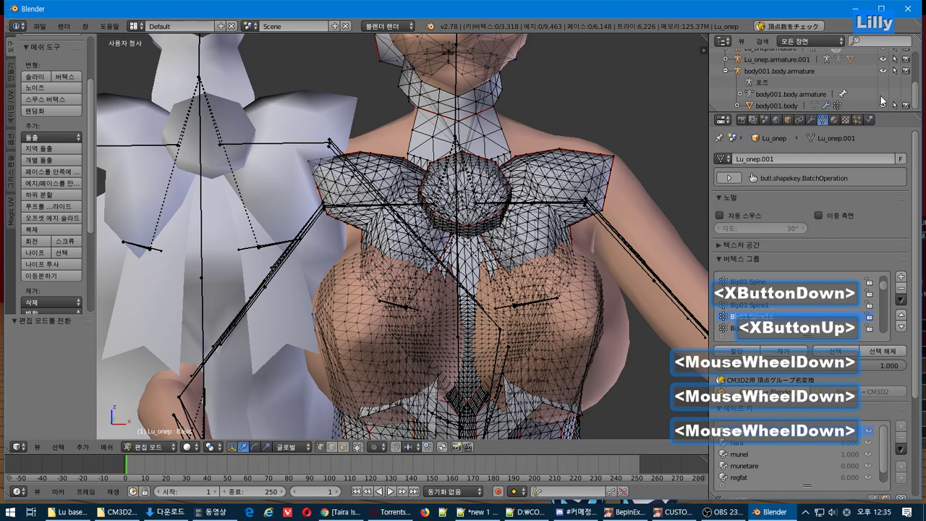
pyautogui.click(883, 105)
pyautogui.moveTo(546, 227); pyautogui.dragTo(520, 178, button='middle')
pyautogui.scroll(2, 558, 210)
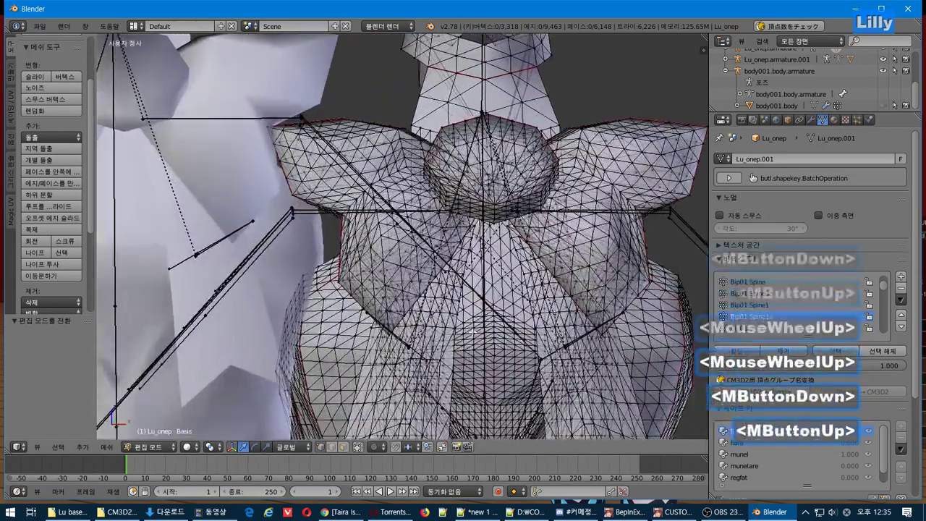
pyautogui.click(357, 446)
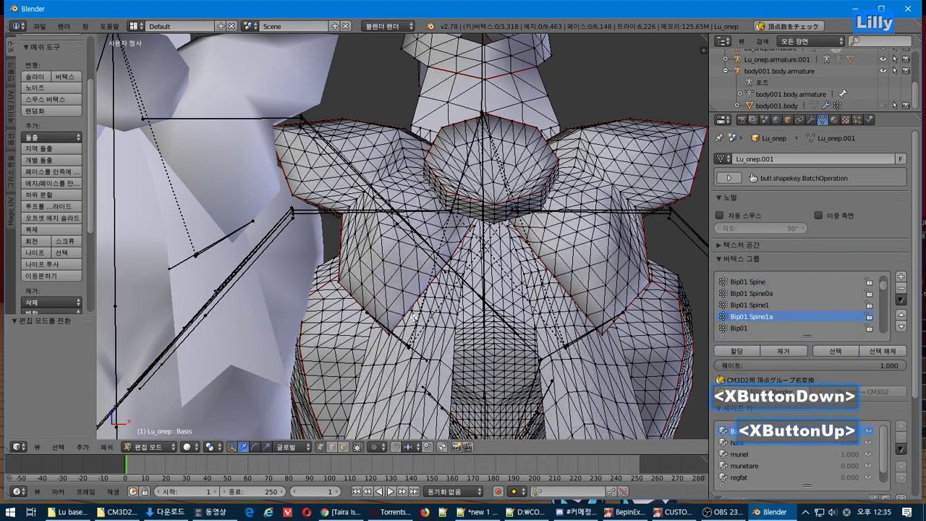
pyautogui.rightClick(386, 286)
pyautogui.press('ctrl+KP_Add')
pyautogui.press('ctrl+KP_Add')
pyautogui.press('ctrl+KP_Add')
pyautogui.press('ctrl+KP_Add')
pyautogui.press('ctrl+KP_Add')
pyautogui.press('ctrl+KP_Add')
pyautogui.press('ctrl+KP_Add')
pyautogui.press('ctrl+KP_Add')
pyautogui.press('ctrl+KP_Add')
pyautogui.press('ctrl+KP_Add')
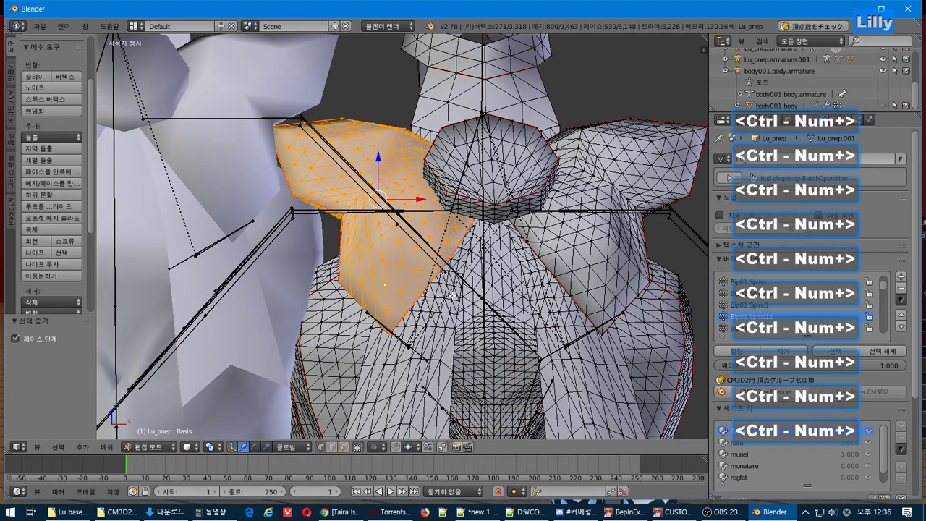
# Select both upper wings of the chest bow by growing the selection from one vertex on each.
pyautogui.rightClick(606, 284)
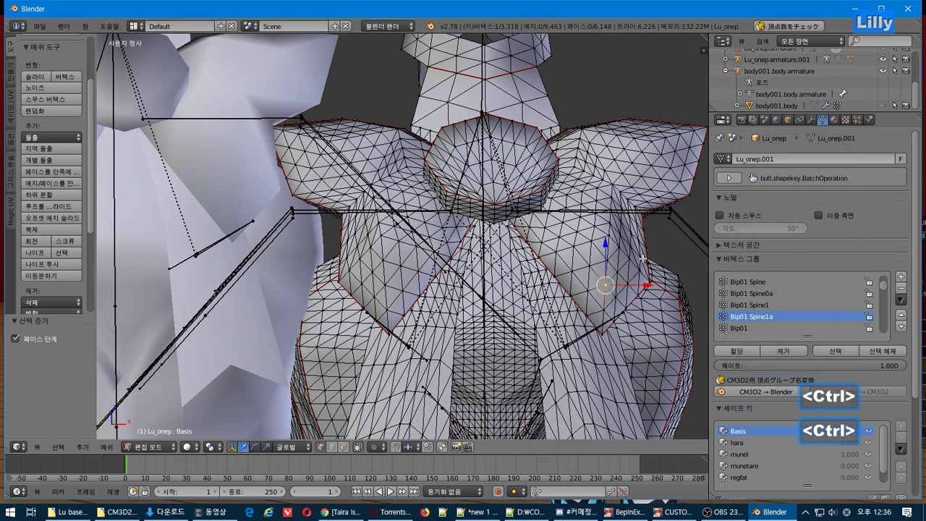
pyautogui.keyDown('shift'); pyautogui.rightClick(370, 282); pyautogui.keyUp('shift')
pyautogui.press('ctrl+KP_Add')
pyautogui.press('ctrl+KP_Add')
pyautogui.press('ctrl+KP_Add')
pyautogui.press('ctrl+KP_Add')
pyautogui.press('ctrl+KP_Add')
pyautogui.press('ctrl+KP_Add')
pyautogui.press('ctrl+KP_Add')
pyautogui.press('ctrl+KP_Add')
pyautogui.press('ctrl+KP_Add')
pyautogui.press('ctrl+KP_Add')
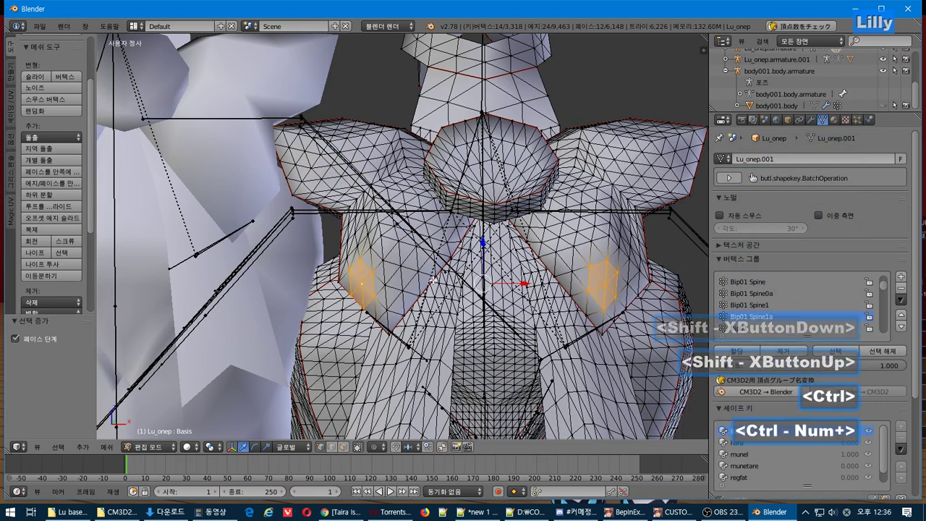
# Add both ribbon tails of the chest bow to the selection by growing it from a vertex on each tail.
pyautogui.moveTo(468, 315); pyautogui.dragTo(466, 342, button='middle')
pyautogui.scroll(-1, 466, 340)
pyautogui.keyDown('shift'); pyautogui.scroll(-1, 466, 340); pyautogui.keyUp('shift')
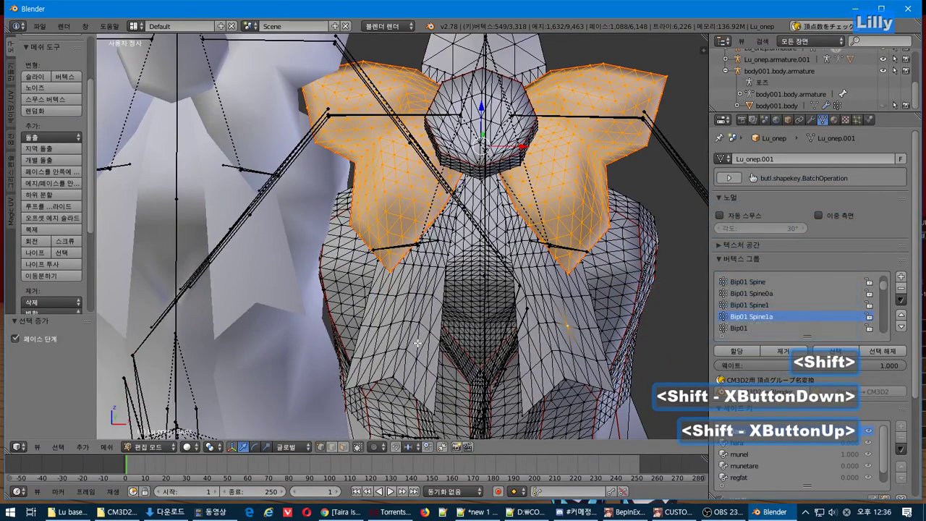
pyautogui.press('ctrl+KP_Add')
pyautogui.press('ctrl+KP_Add')
pyautogui.press('ctrl+KP_Add')
pyautogui.press('ctrl+KP_Add')
pyautogui.press('ctrl+KP_Add')
pyautogui.press('ctrl+KP_Add')
pyautogui.press('ctrl+KP_Add')
pyautogui.press('ctrl+KP_Add')
pyautogui.press('ctrl+KP_Add')
pyautogui.press('ctrl+KP_Add')
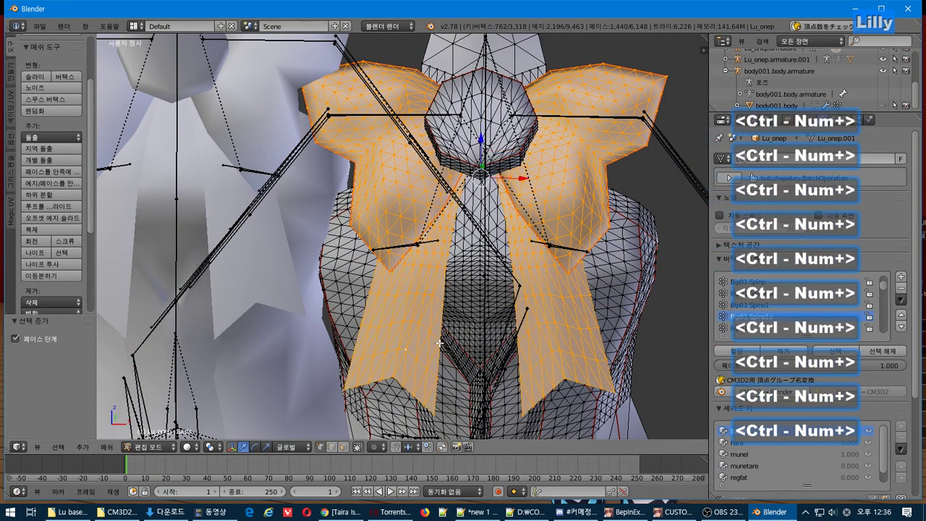
pyautogui.moveTo(474, 355); pyautogui.dragTo(493, 261, button='middle')
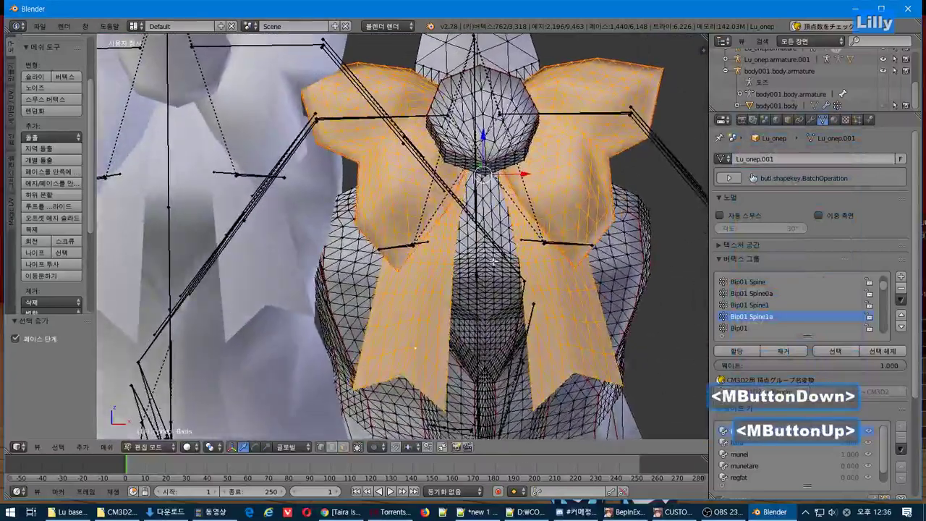
# Add the bow's central knot to the selection by growing it from one vertex on the knot.
pyautogui.keyDown('shift'); pyautogui.rightClick(490, 112); pyautogui.keyUp('shift')
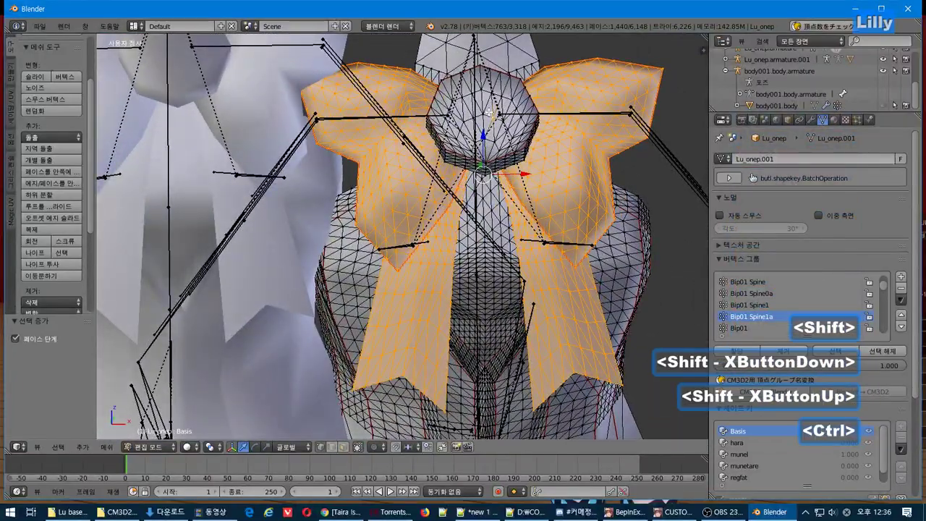
pyautogui.press('ctrl+KP_Add')
pyautogui.press('ctrl+KP_Add')
pyautogui.press('ctrl+KP_Add')
pyautogui.press('ctrl+KP_Add')
pyautogui.press('ctrl+KP_Add')
pyautogui.press('ctrl+KP_Add')
pyautogui.press('ctrl+KP_Add')
pyautogui.press('ctrl+KP_Add')
pyautogui.press('ctrl+KP_Add')
pyautogui.press('ctrl+KP_Add')
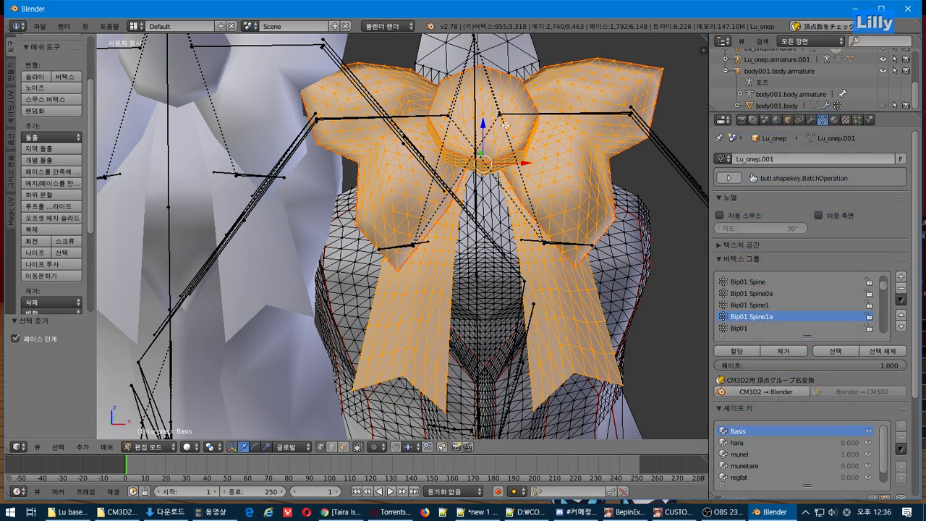
# Switch Lu_onep to Weight Paint mode and turn on vertex selection masking for the selected bow.
pyautogui.click(139, 449)
pyautogui.click(158, 382)
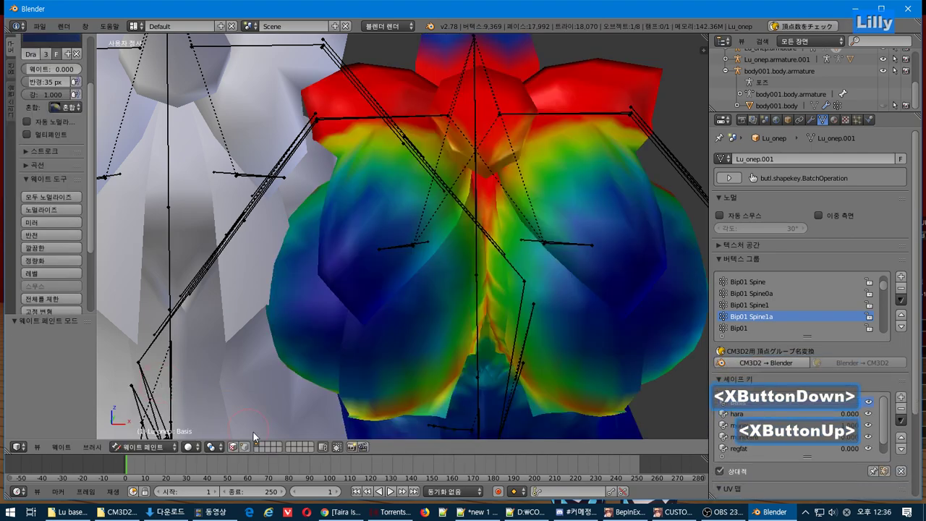
pyautogui.scroll(-3, 517, 306)
pyautogui.scroll(2, 517, 306)
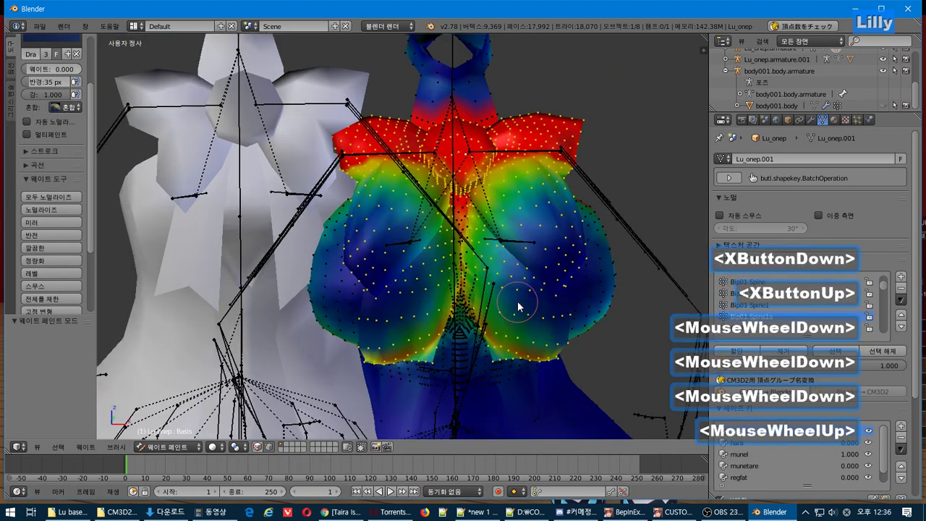
pyautogui.moveTo(517, 306); pyautogui.dragTo(558, 292, button='middle')
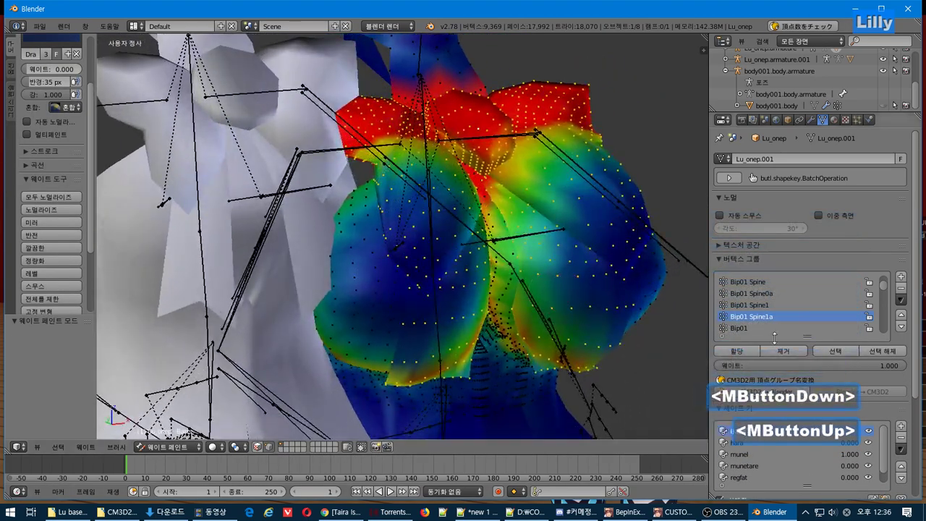
# Assign all selected bow vertices to the Bip01 Spine1a vertex group with weight 1.000.
pyautogui.click(743, 350)
pyautogui.scroll(-2, 560, 321)
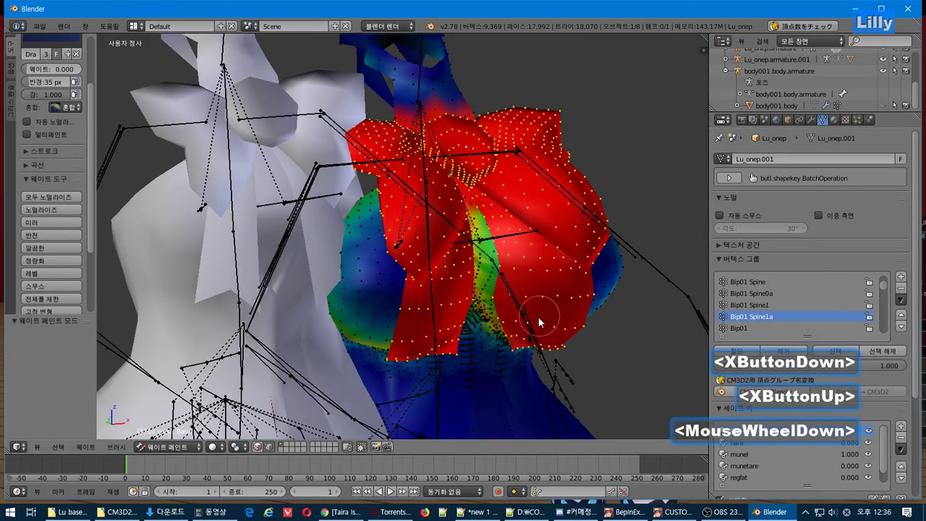
pyautogui.moveTo(533, 320); pyautogui.dragTo(557, 325, button='middle')
pyautogui.scroll(2, 891, 297)
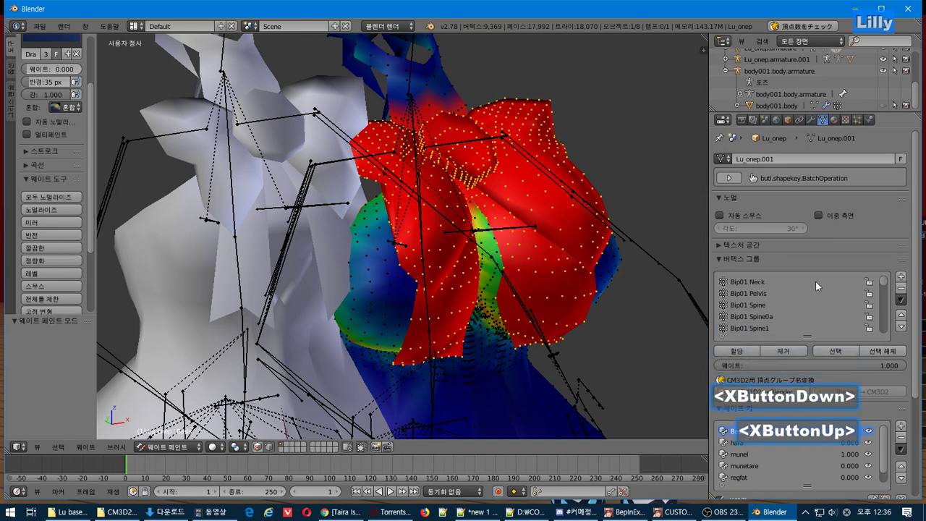
# Examine the bow's weights in each vertex group from Bip01 Neck through Mune_L_sub down to Uppertwist_R.
pyautogui.click(809, 281)
pyautogui.click(808, 293)
pyautogui.press('Down')
pyautogui.press('Down')
pyautogui.press('Down')
pyautogui.press('Down')
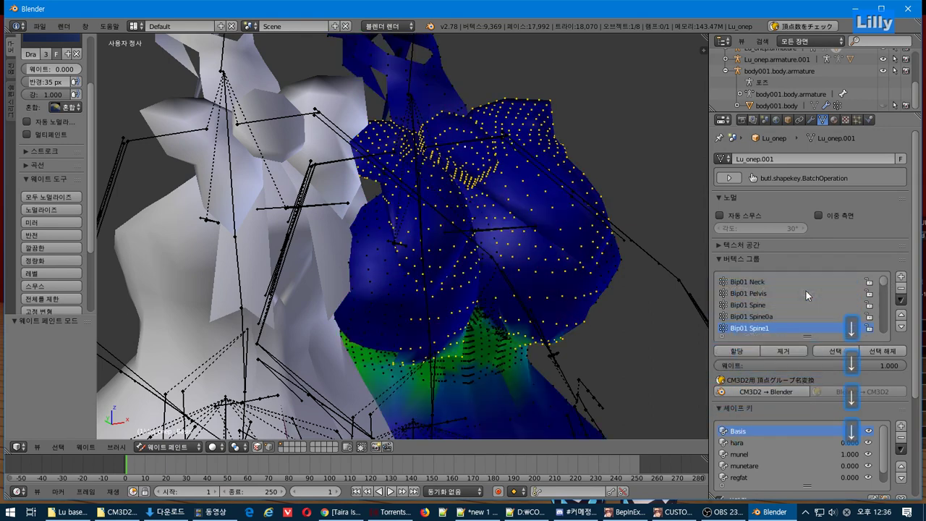
pyautogui.press('Down')
pyautogui.press('Down')
pyautogui.press('Down')
pyautogui.press('Down')
pyautogui.press('Down')
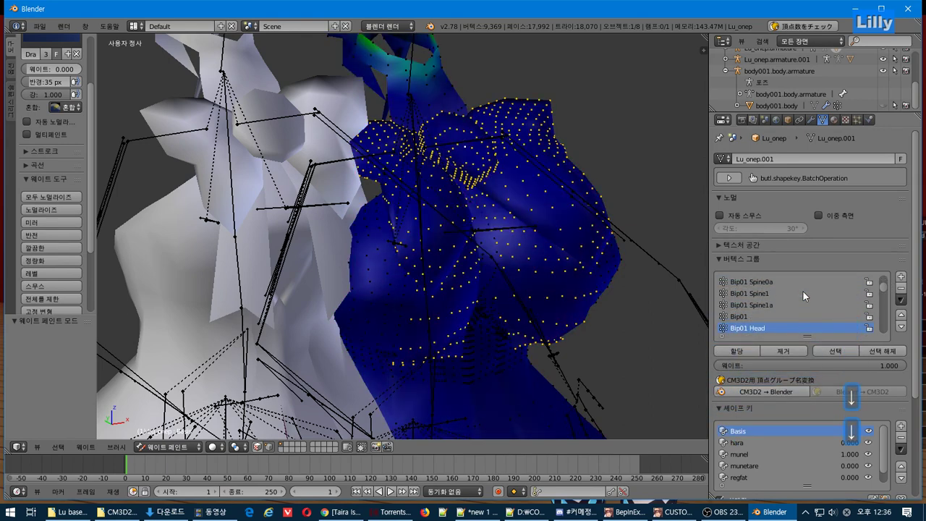
pyautogui.press('Down')
pyautogui.press('Down')
pyautogui.press('Down')
pyautogui.press('Down')
pyautogui.press('Down')
pyautogui.press('Down')
pyautogui.press('Down')
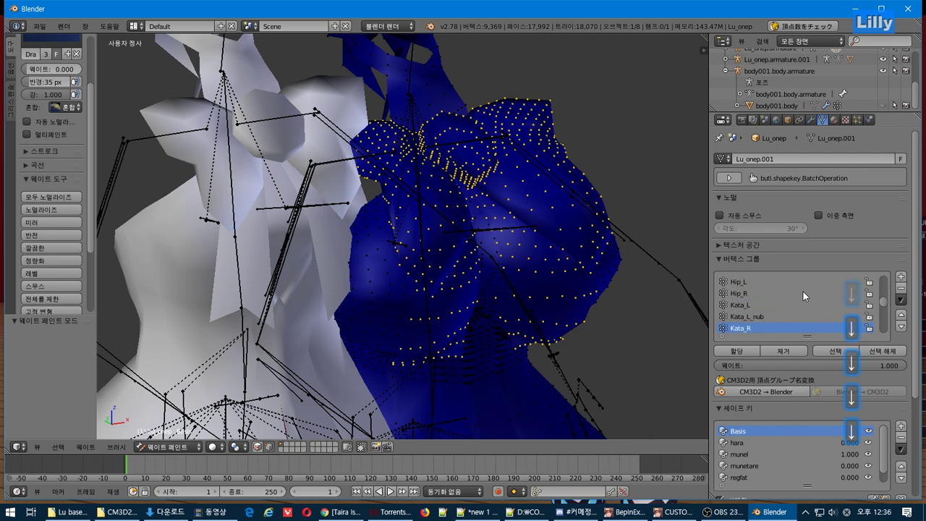
pyautogui.press('Down')
pyautogui.press('Down')
pyautogui.press('Down')
pyautogui.press('Down')
pyautogui.press('Down')
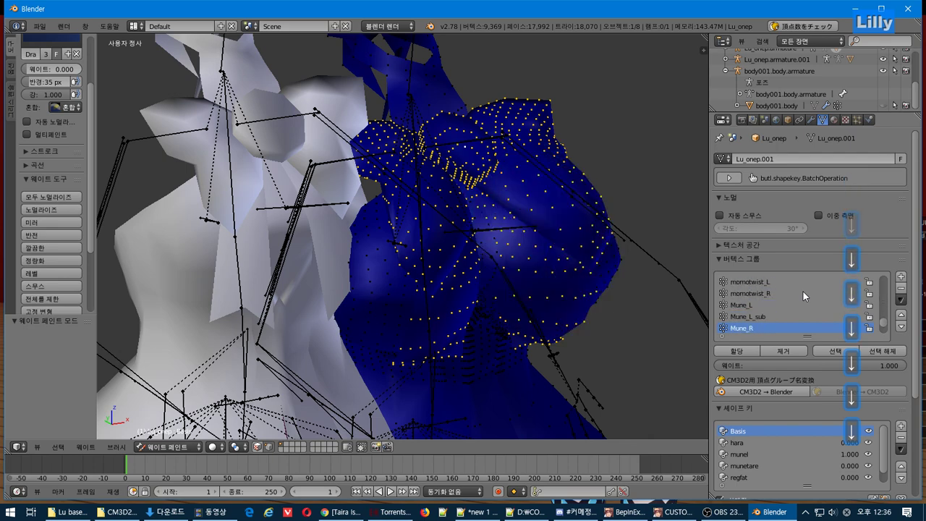
pyautogui.press('Up')
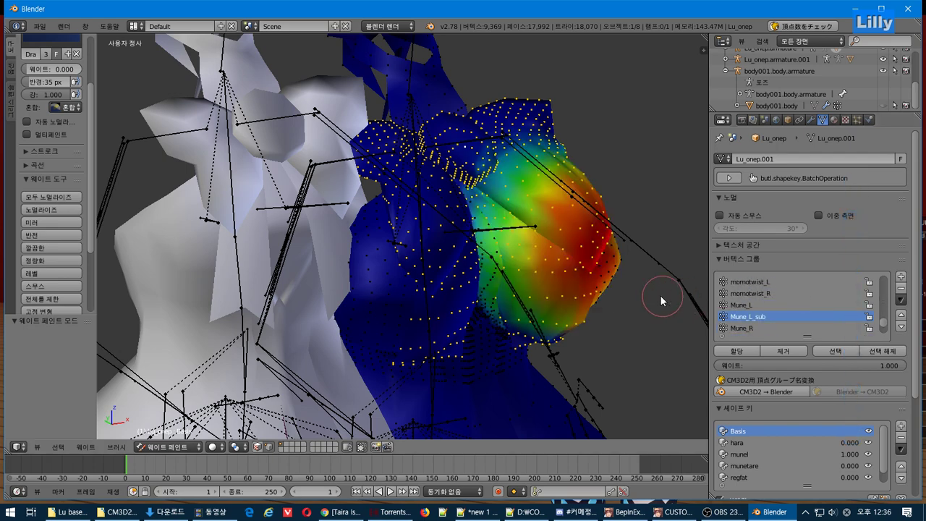
pyautogui.press('Down')
pyautogui.press('Down')
pyautogui.press('Down')
pyautogui.press('Down')
pyautogui.press('Down')
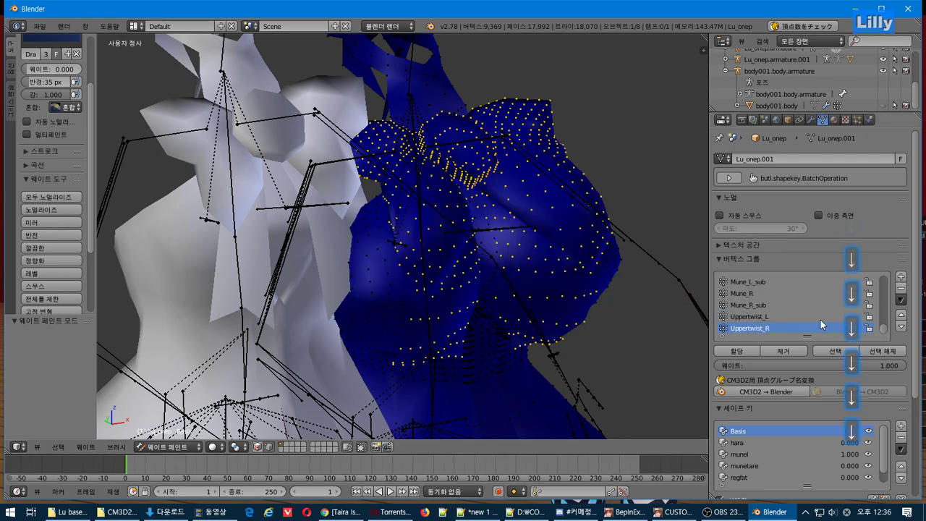
# Export the dress as a CM3D2 model, overwriting Lu_onep.model in the Lu base job folder.
pyautogui.click(39, 26)
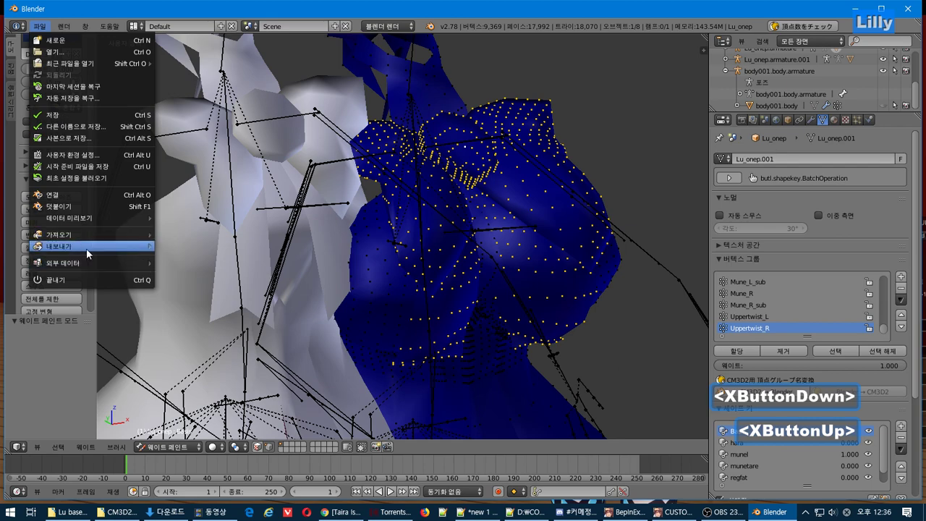
pyautogui.moveTo(86, 248)
pyautogui.click(195, 353)
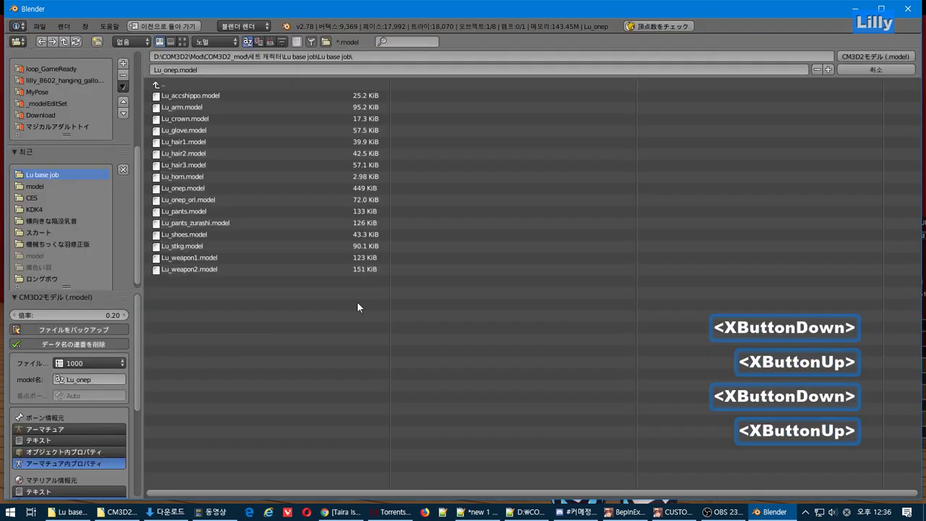
pyautogui.click(878, 57)
# Switch to the game, reapply the Lu one-piece dress from the item list, and inspect the chest bow.
pyautogui.hotkey('alt', 'Tab')
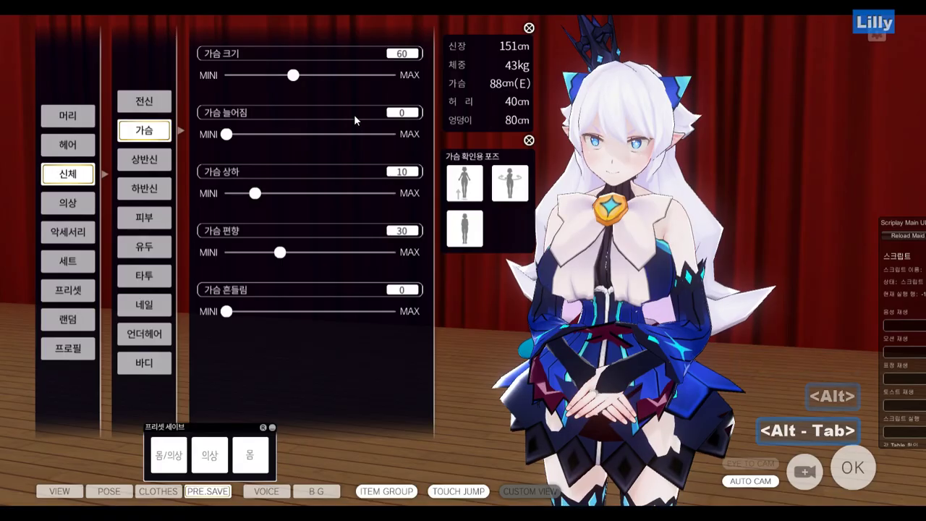
pyautogui.hotkey('shift', 'i')
pyautogui.click(231, 92)
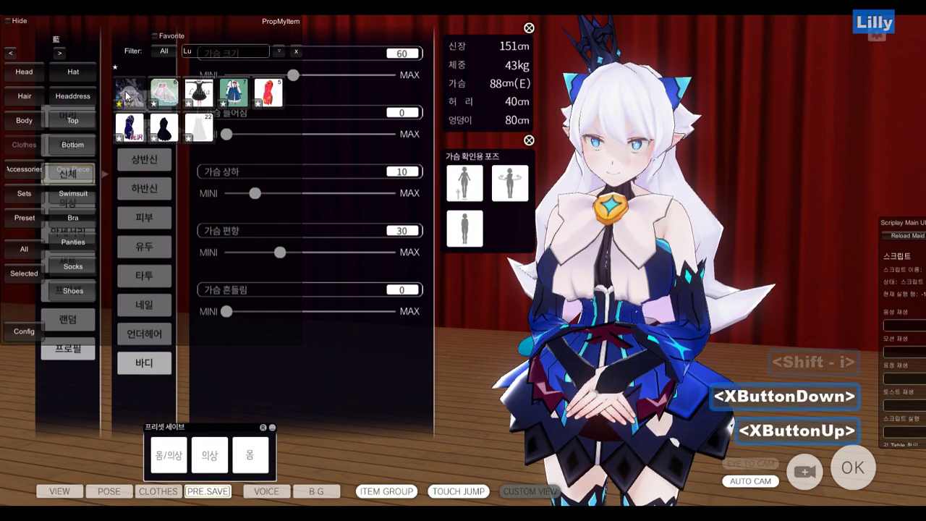
pyautogui.click(231, 92)
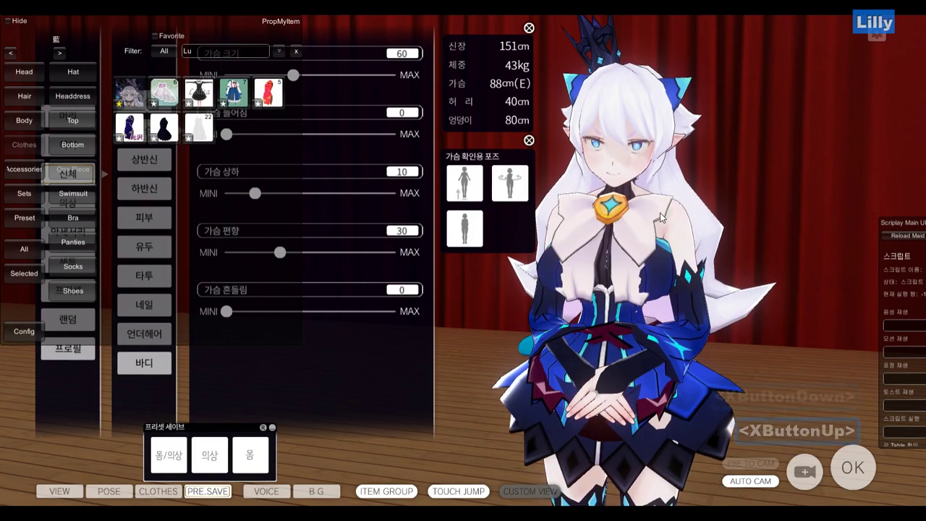
pyautogui.moveTo(657, 218); pyautogui.dragTo(695, 211)
# Switch back to Blender and undo the Bip01 Spine1a weight assignment on the whole bow.
pyautogui.hotkey('alt', 'Tab')
pyautogui.scroll(-2, 458, 217)
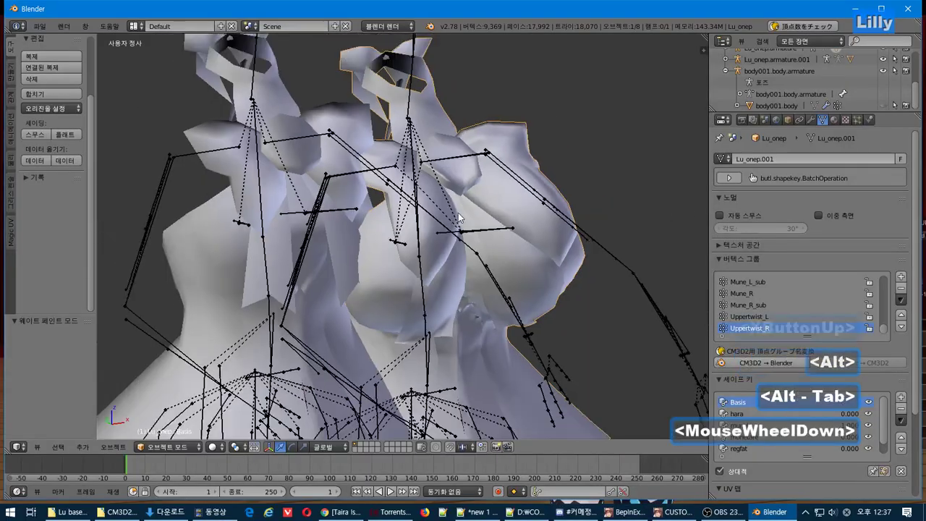
pyautogui.scroll(1, 459, 217)
pyautogui.scroll(1, 459, 217)
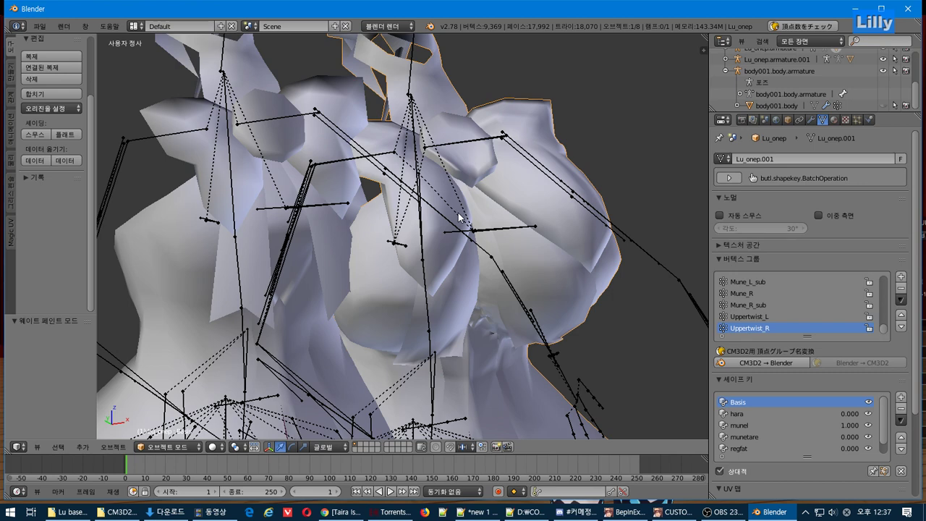
pyautogui.press('Tab')
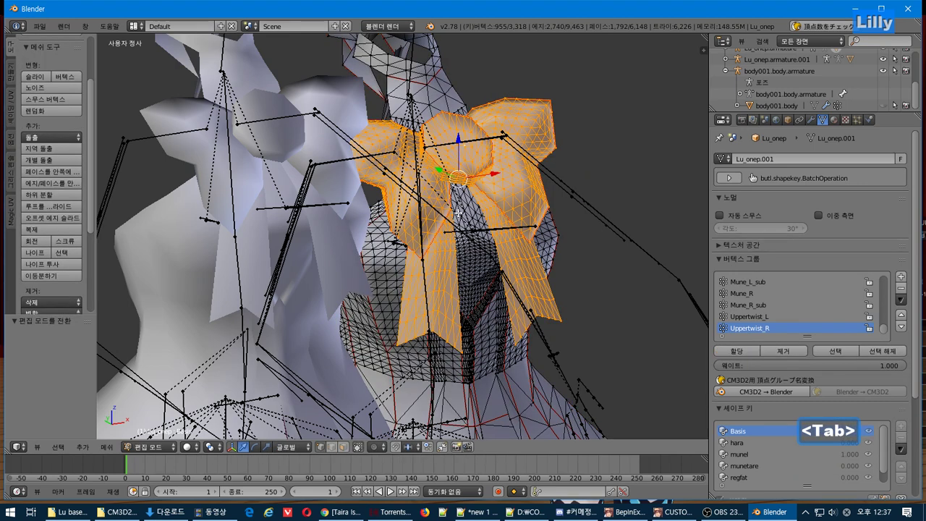
pyautogui.press('Tab')
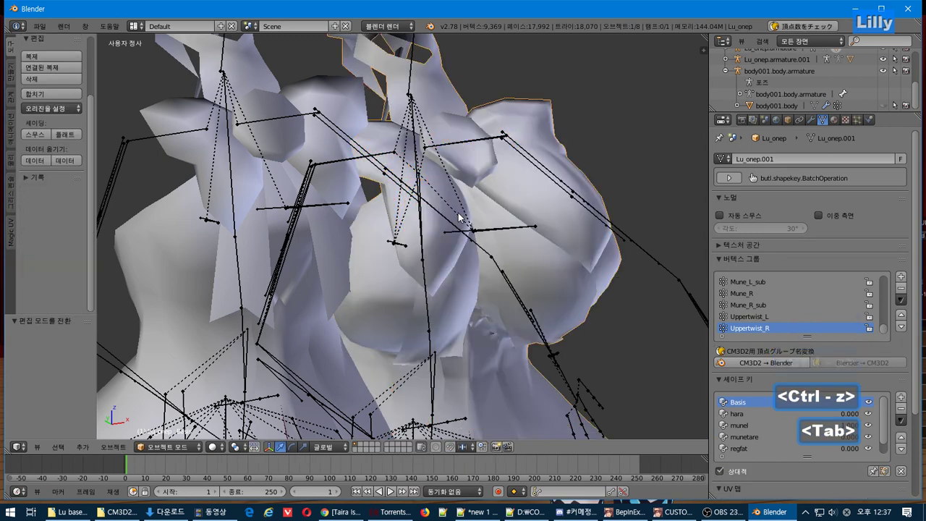
pyautogui.click(154, 446)
pyautogui.click(165, 382)
pyautogui.hotkey('ctrl', 'z')
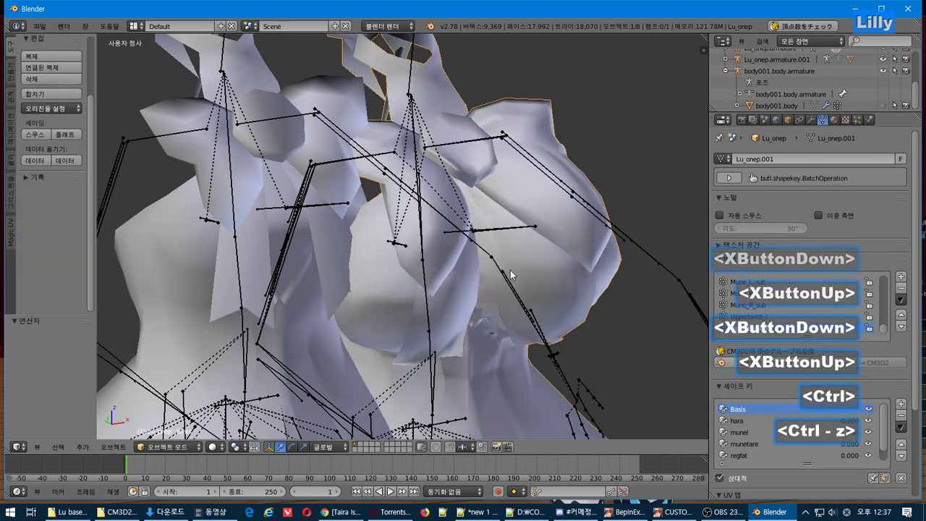
pyautogui.hotkey('ctrl', 'z')
pyautogui.hotkey('ctrl', 'z')
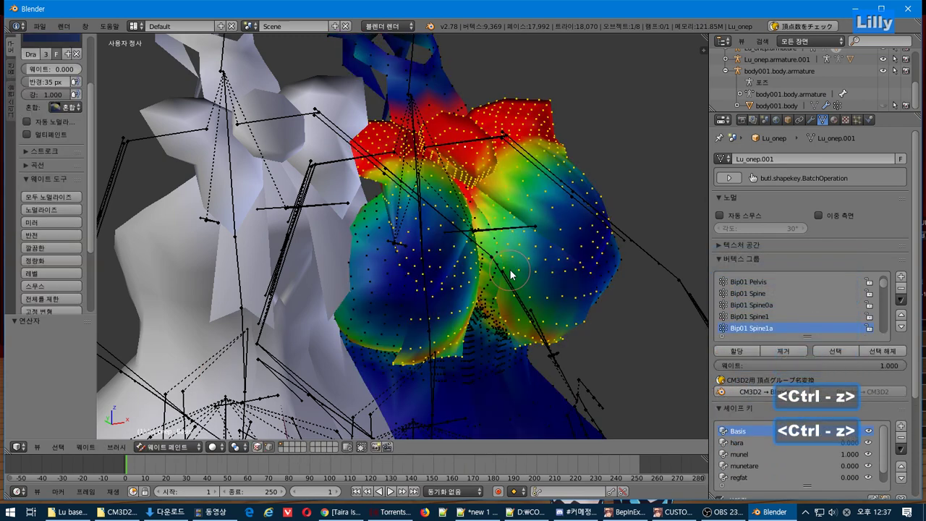
# Make munel the active shape key of Lu_onep.
pyautogui.moveTo(515, 274); pyautogui.dragTo(475, 275, button='middle')
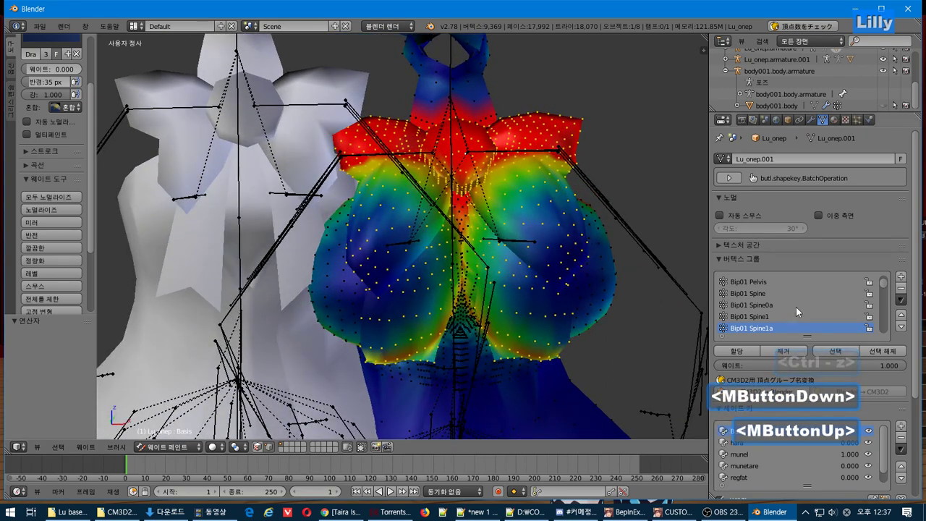
pyautogui.click(893, 289)
pyautogui.moveTo(884, 300); pyautogui.dragTo(881, 327)
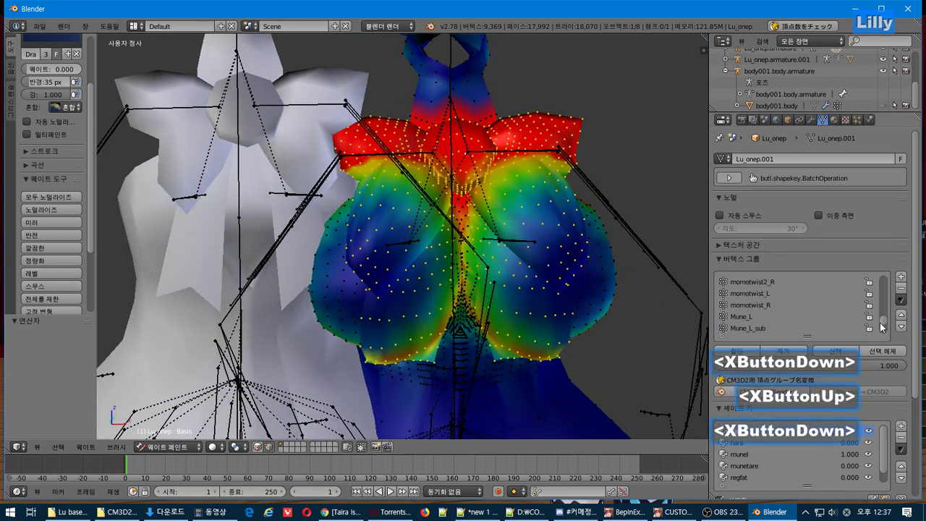
pyautogui.click(756, 456)
pyautogui.click(755, 465)
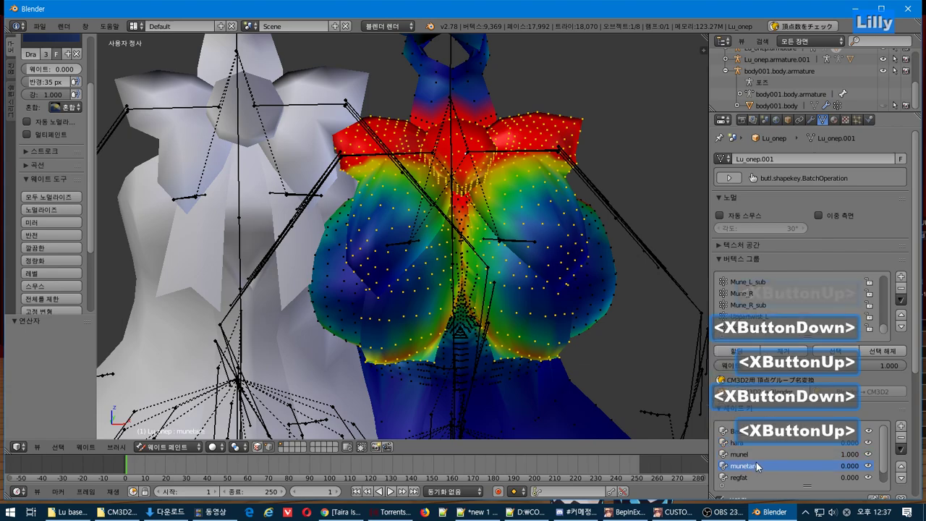
pyautogui.click(758, 456)
pyautogui.scroll(-2, 409, 264)
pyautogui.moveTo(408, 265); pyautogui.dragTo(420, 269, button='middle')
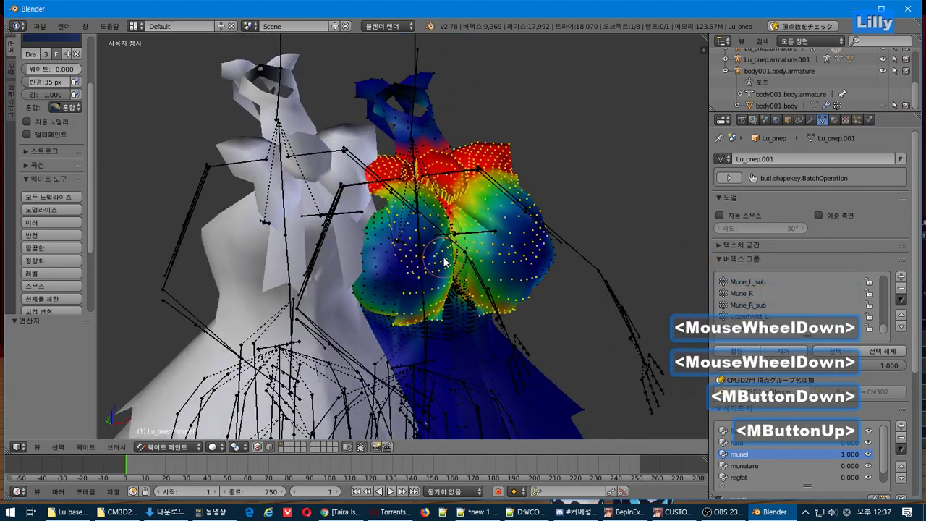
# Put the dress in Edit Mode in right side view, turn off the visible-only selection limit, and deselect all vertices.
pyautogui.press('Tab')
pyautogui.keyDown('shift'); pyautogui.moveTo(593, 341); pyautogui.dragTo(285, 407, button='middle'); pyautogui.keyUp('shift')
pyautogui.scroll(3, 504, 306)
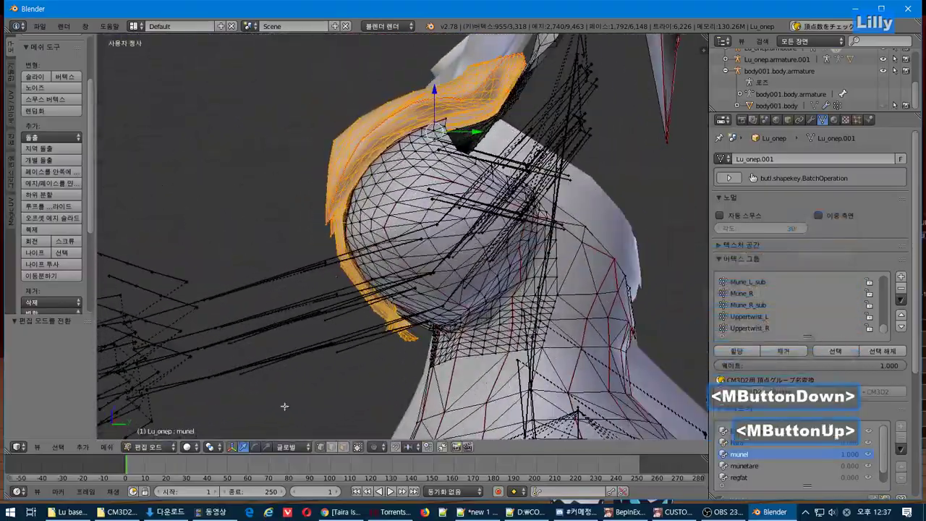
pyautogui.click(361, 447)
pyautogui.press('KP_3')
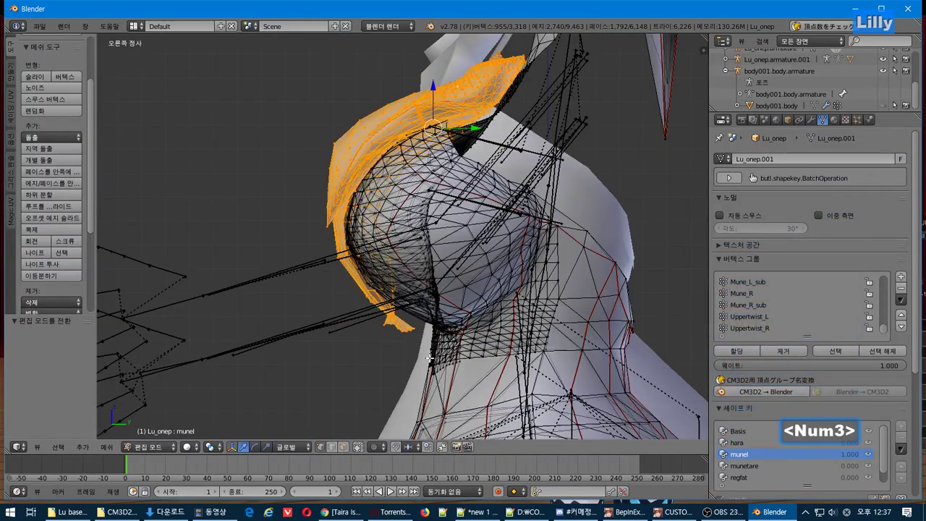
pyautogui.scroll(3, 462, 350)
pyautogui.press('a')
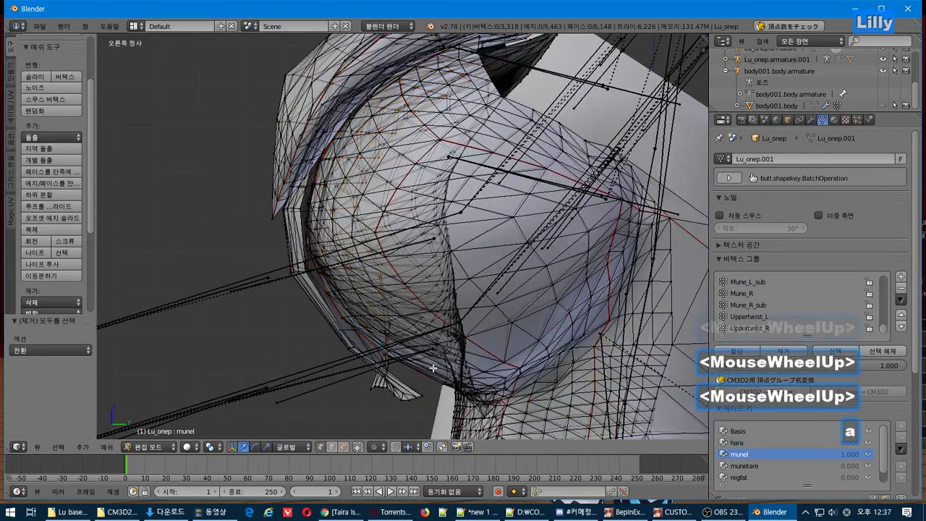
pyautogui.scroll(-1, 625, 389)
pyautogui.moveTo(885, 463); pyautogui.dragTo(884, 474)
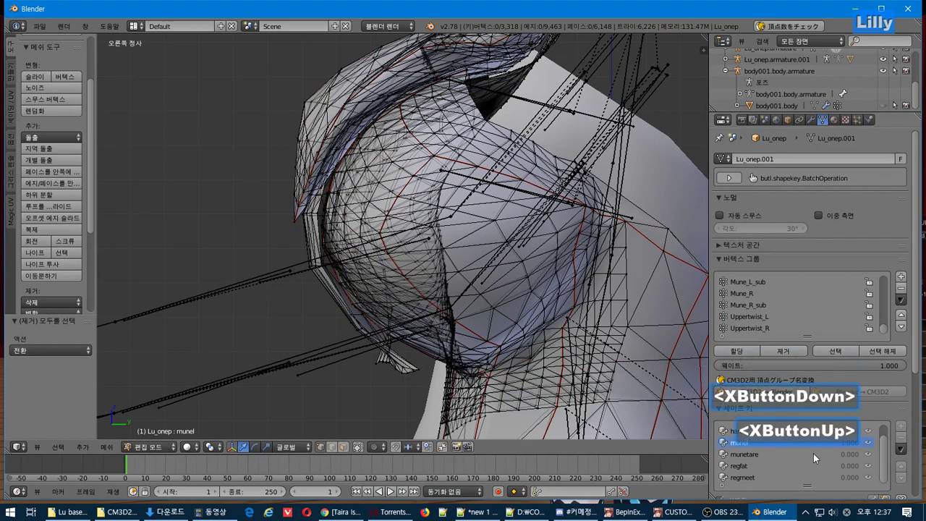
# Check the munel shape key's value and effect on the dress in Weight Paint mode and Edit Mode.
pyautogui.scroll(-3, 917, 324)
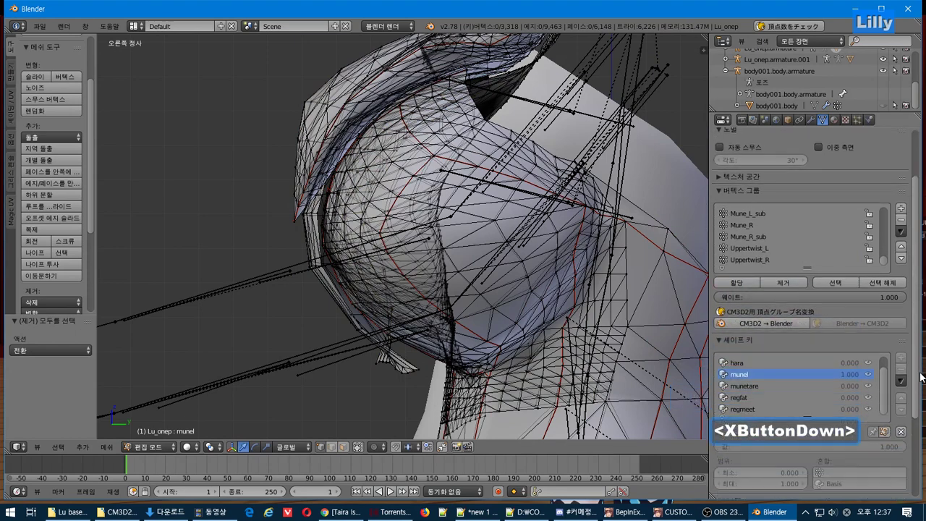
pyautogui.press('Tab')
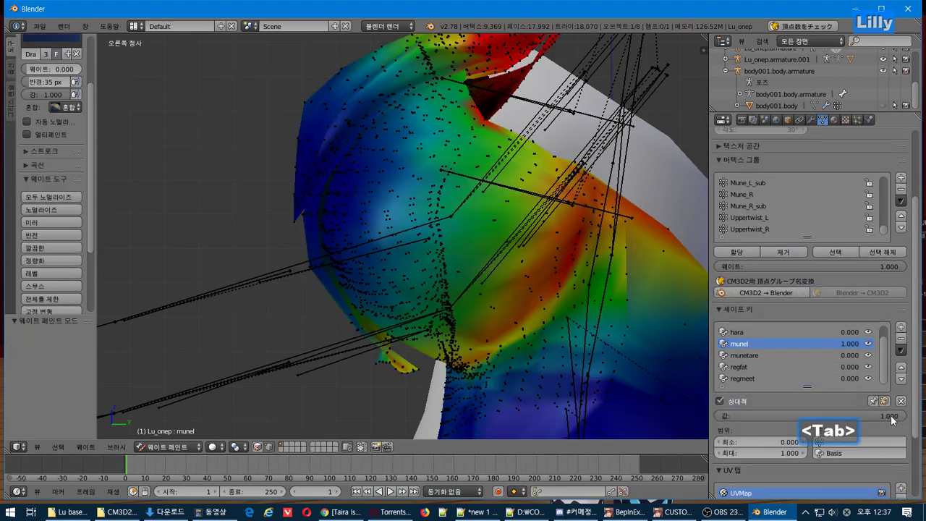
pyautogui.moveTo(891, 417)
pyautogui.mouseDown()
pyautogui.moveTo(705, 417)
pyautogui.moveTo(900, 417)
pyautogui.mouseUp()
pyautogui.press('Tab')
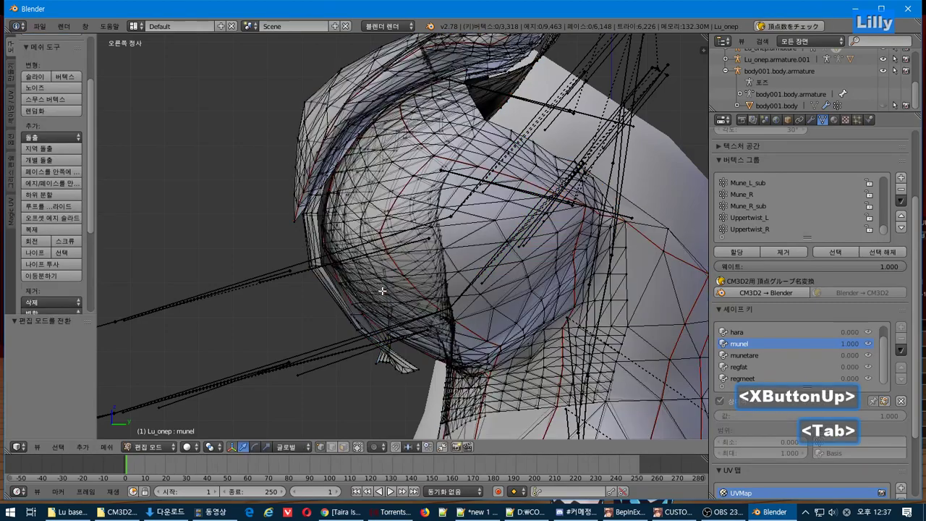
pyautogui.press('Tab')
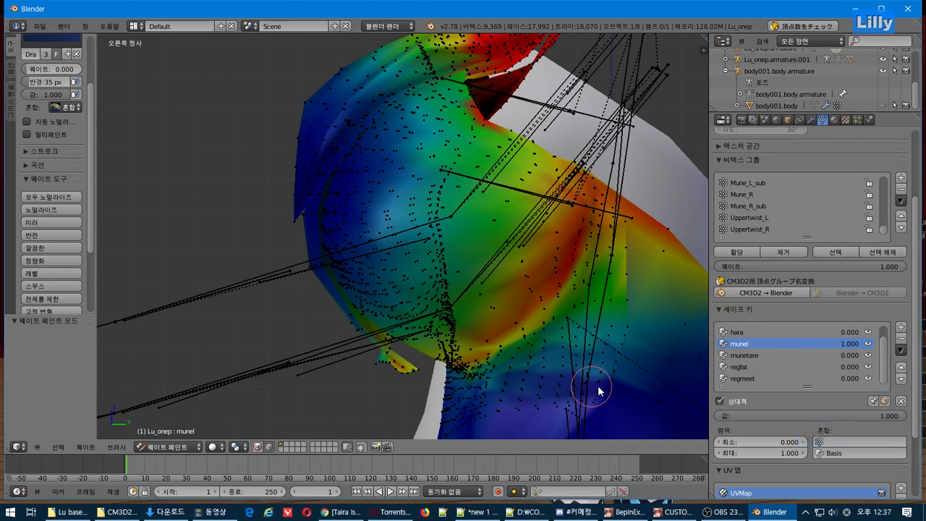
pyautogui.press('Tab')
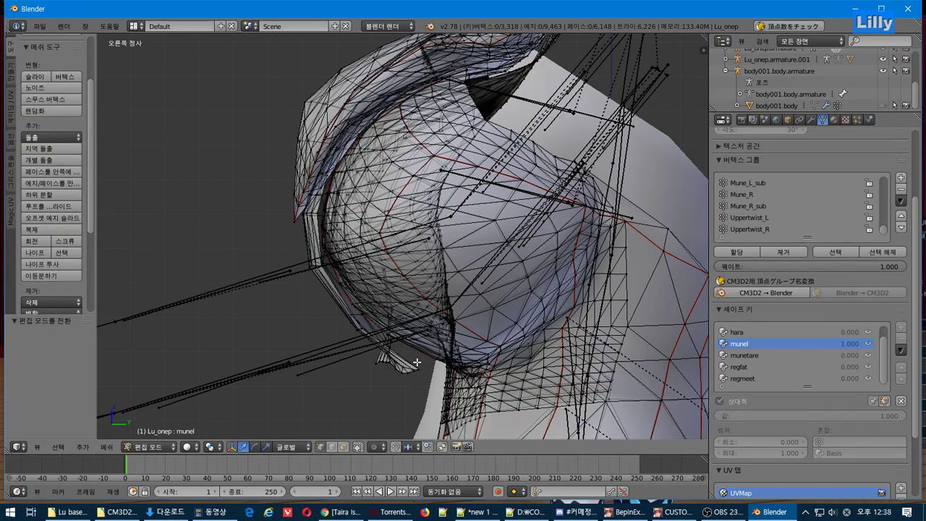
# Try to move the lower hem of the hanging chest cloth along Y, both without and with proportional editing.
pyautogui.moveTo(391, 360)
pyautogui.mouseDown(button='middle')
pyautogui.moveTo(416, 344)
pyautogui.moveTo(384, 359)
pyautogui.moveTo(393, 360)
pyautogui.mouseUp(button='middle')
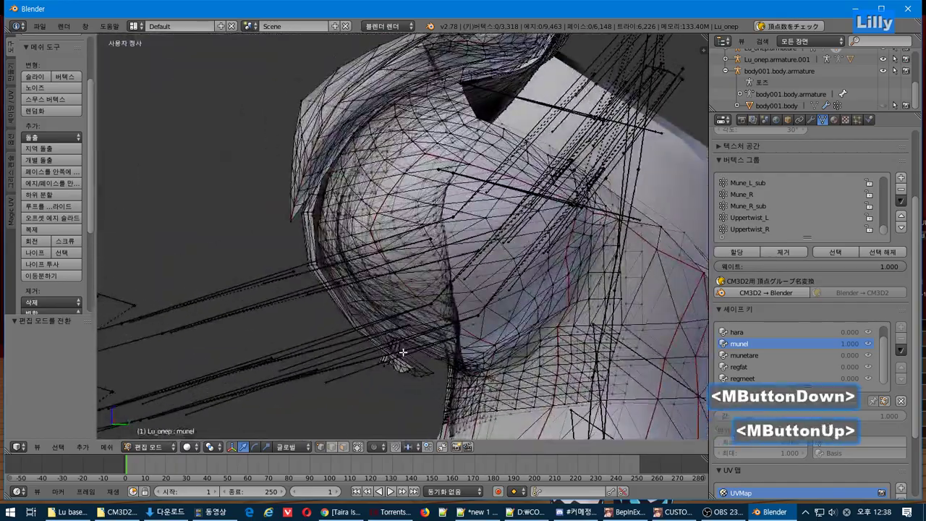
pyautogui.press('KP_3')
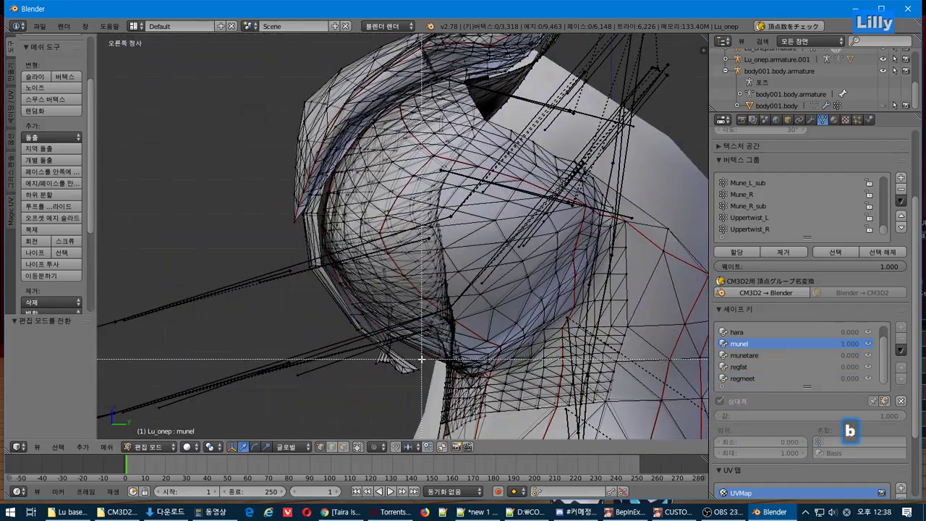
pyautogui.moveTo(422, 358); pyautogui.dragTo(351, 386)
pyautogui.moveTo(442, 367); pyautogui.dragTo(428, 368)
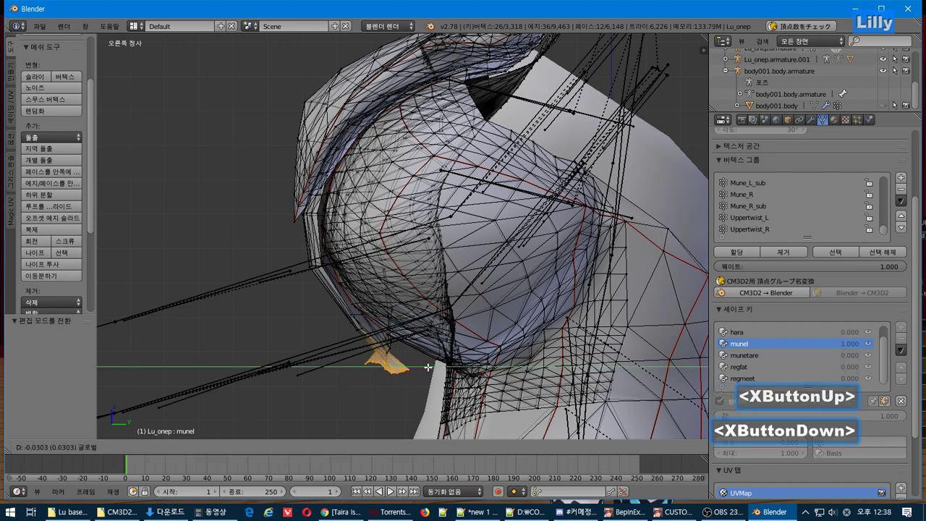
pyautogui.moveTo(267, 345); pyautogui.dragTo(332, 349)
pyautogui.hotkey('ctrl', 'z')
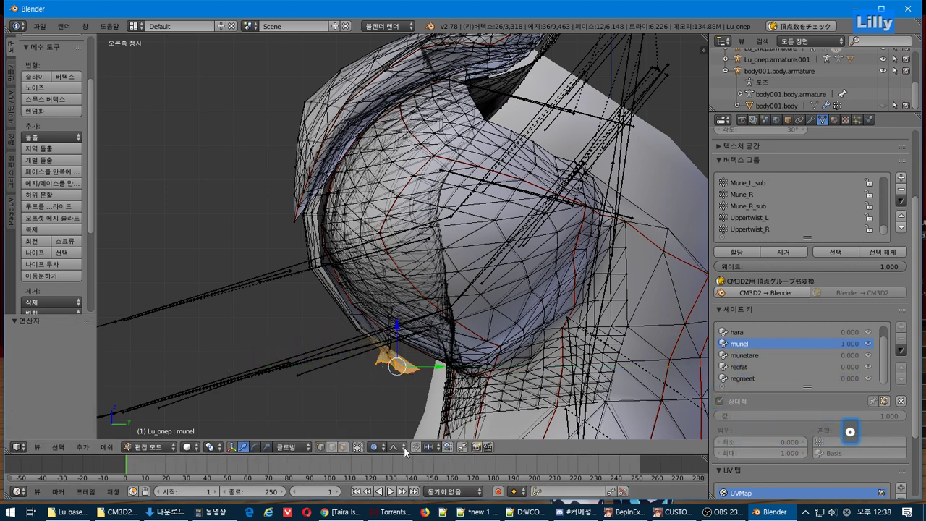
pyautogui.click(394, 446)
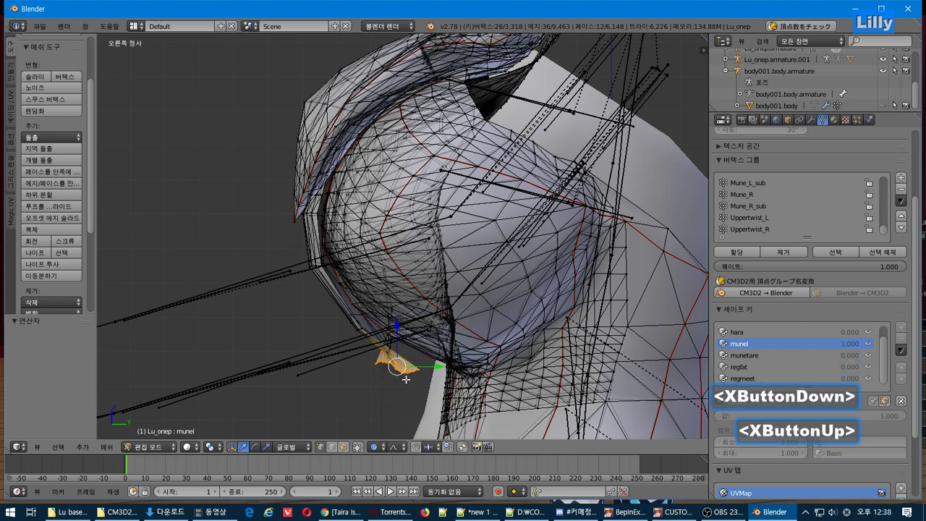
pyautogui.moveTo(440, 368)
pyautogui.mouseDown()
pyautogui.moveTo(401, 365)
pyautogui.moveTo(434, 360)
pyautogui.mouseUp()
pyautogui.hotkey('ctrl', 'z')
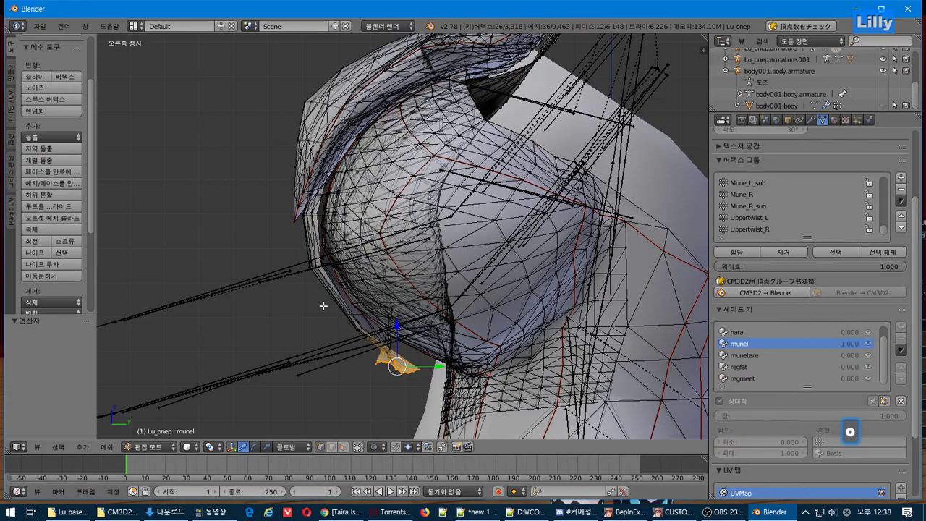
# Try to grow the hem selection by two levels.
pyautogui.moveTo(439, 366); pyautogui.dragTo(479, 331, button='middle')
pyautogui.press('ctrl+KP_Add')
pyautogui.press('ctrl+KP_Add')
pyautogui.hotkey('ctrl', 'z')
pyautogui.hotkey('ctrl', 'z')
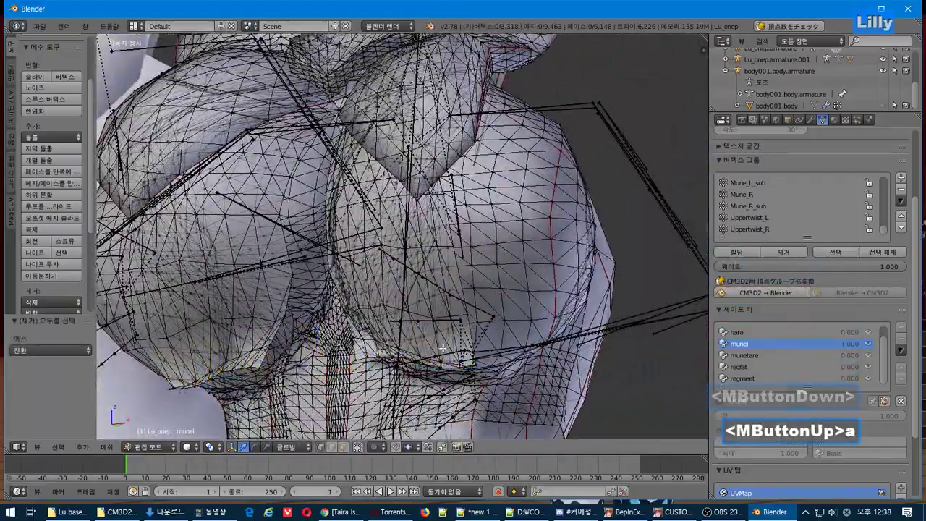
# Box-select the bottom edge vertices of the hanging chest cloth on both sides in right side view.
pyautogui.press('KP_3')
pyautogui.scroll(2, 413, 398)
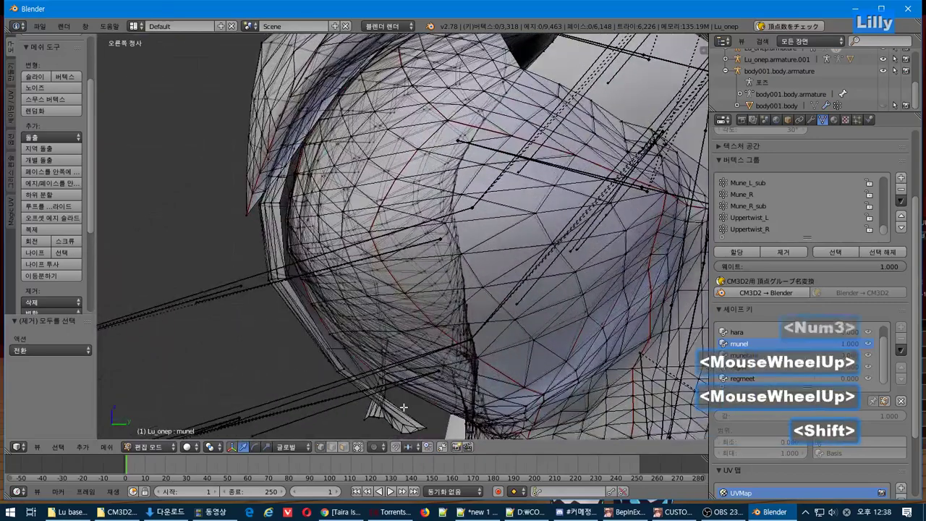
pyautogui.keyDown('shift'); pyautogui.moveTo(413, 398); pyautogui.dragTo(390, 387, button='middle'); pyautogui.keyUp('shift')
pyautogui.scroll(2, 391, 388)
pyautogui.press('b')
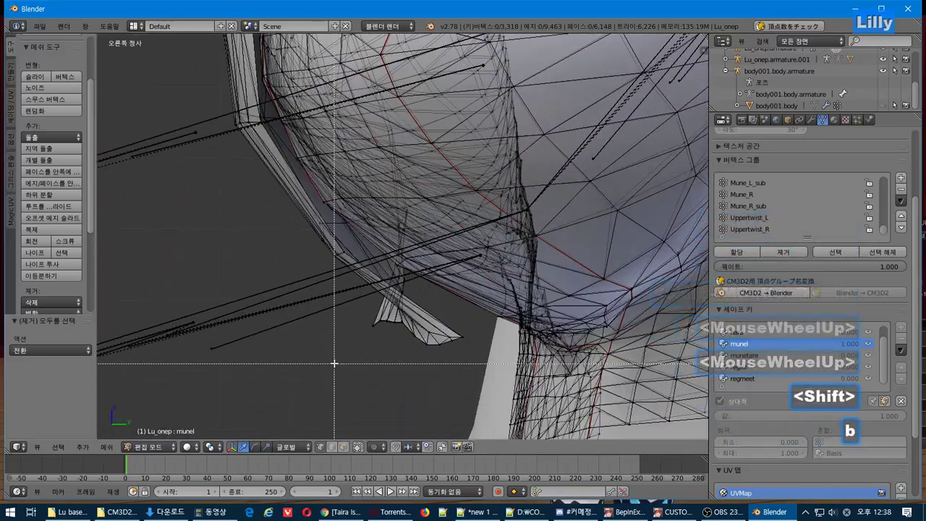
pyautogui.moveTo(339, 350); pyautogui.dragTo(394, 317)
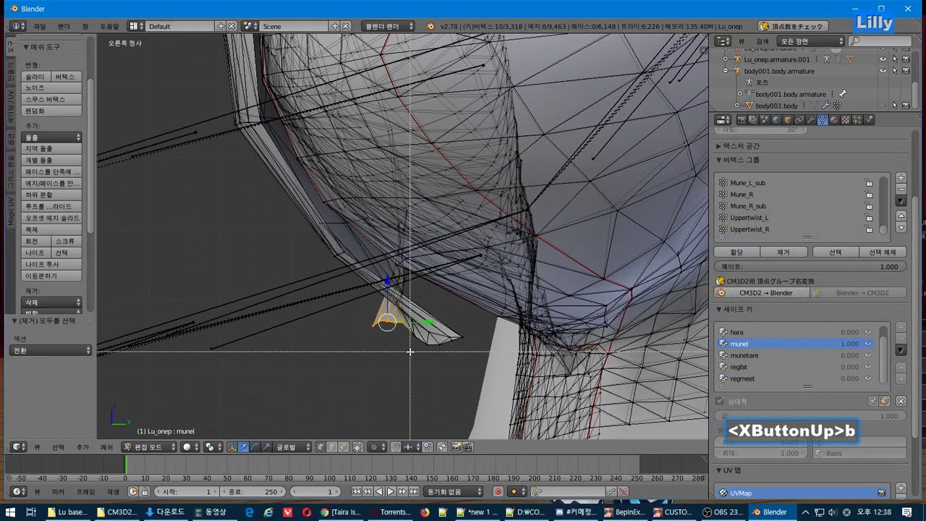
pyautogui.moveTo(411, 352); pyautogui.dragTo(462, 331)
pyautogui.press('b')
pyautogui.press('b')
pyautogui.press('b')
# Try to move the whole hem edge forward along Y and compare it from the front and side.
pyautogui.moveTo(454, 332); pyautogui.dragTo(340, 322)
pyautogui.hotkey('ctrl', 'z')
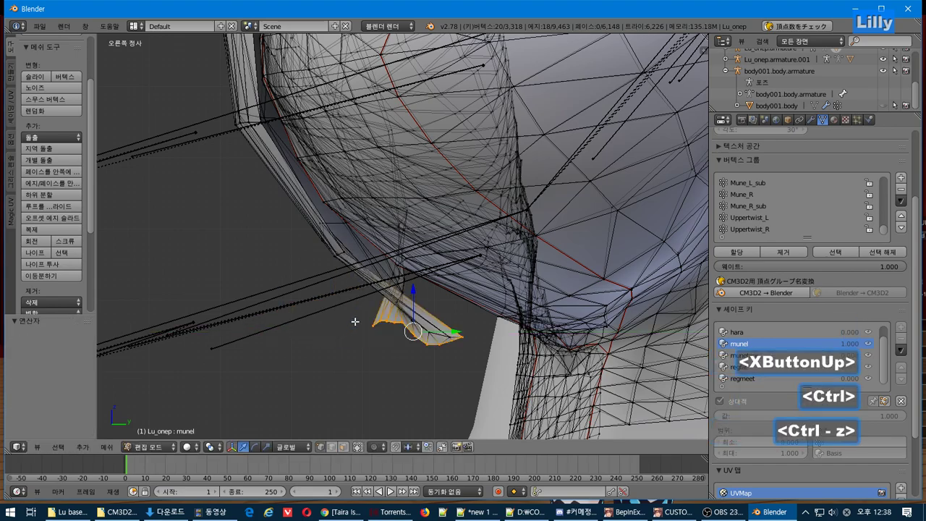
pyautogui.press('KP_1')
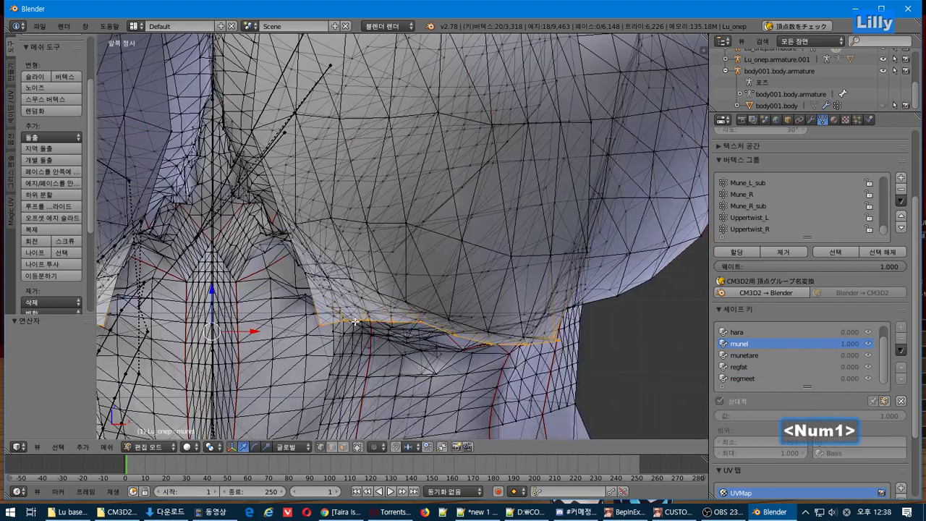
pyautogui.moveTo(385, 315); pyautogui.dragTo(260, 316, button='middle')
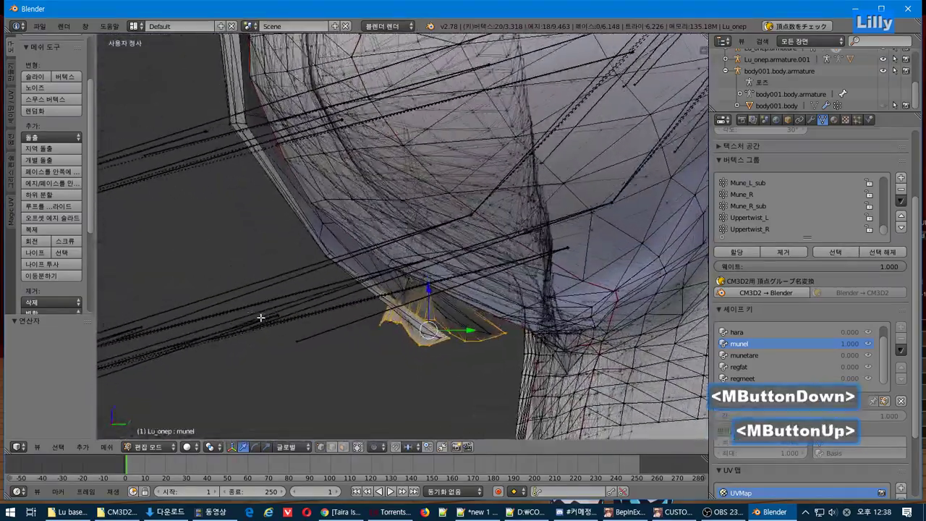
pyautogui.press('KP_3')
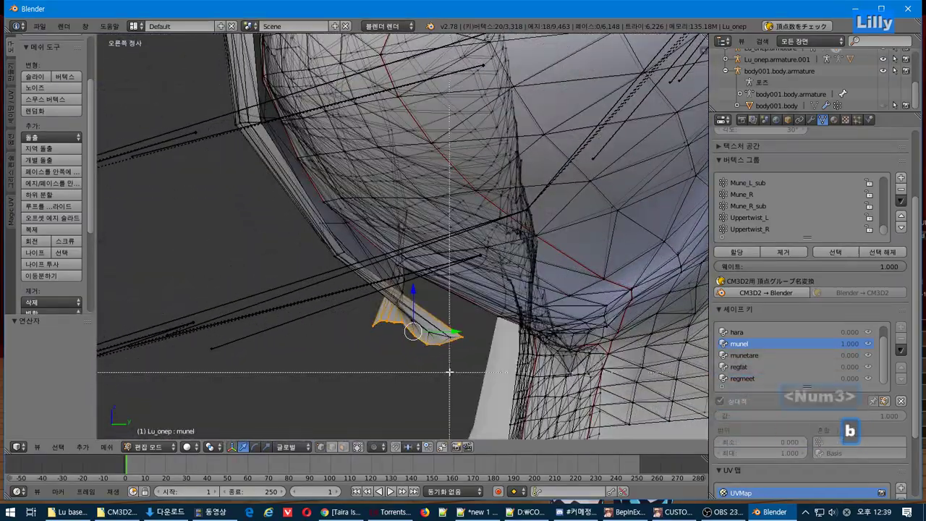
# Remove the two rearmost hem vertices from the selection and undo the trial move of the rest.
pyautogui.keyDown('shift'); pyautogui.moveTo(476, 329); pyautogui.dragTo(373, 327); pyautogui.keyUp('shift')
pyautogui.moveTo(373, 326); pyautogui.dragTo(404, 328, button='middle')
pyautogui.hotkey('ctrl', 'z')
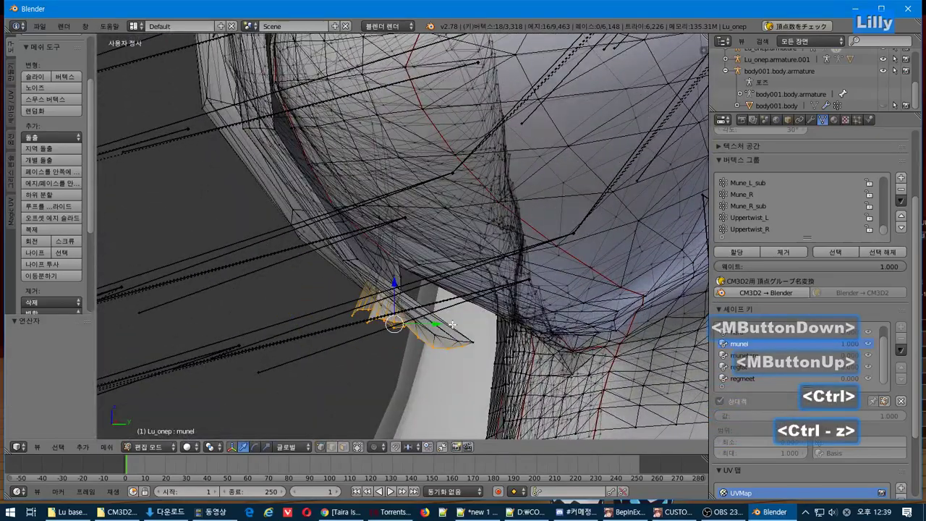
# Pull the selected hem edge forward along Y, grow the selection by two levels, and move it a further -0.12 or so.
pyautogui.moveTo(434, 323); pyautogui.dragTo(369, 319)
pyautogui.press('ctrl+KP_Add')
pyautogui.press('ctrl+KP_Add')
pyautogui.moveTo(372, 283); pyautogui.dragTo(302, 289)
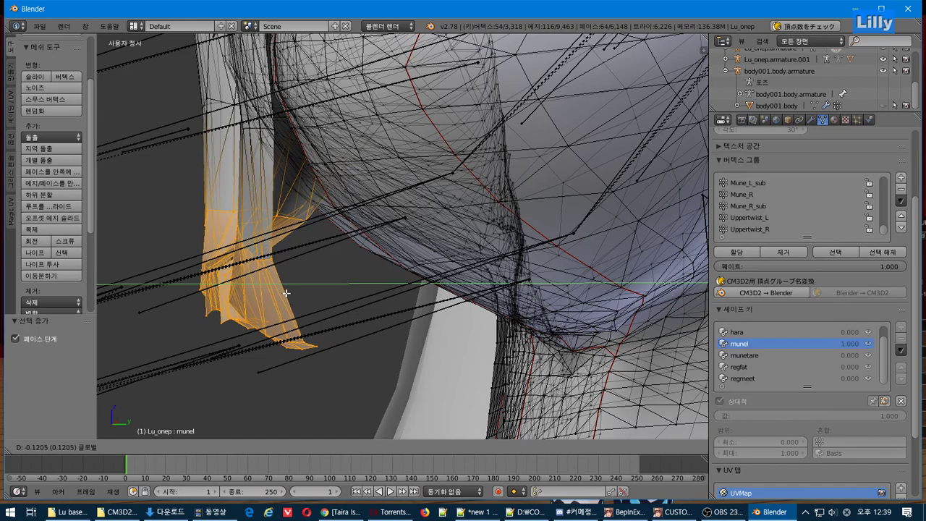
pyautogui.moveTo(286, 293); pyautogui.dragTo(287, 293)
# Grow the cloth selection by one more level and move it about -0.027 along Y.
pyautogui.scroll(-3, 326, 267)
pyautogui.press('ctrl+KP_Add')
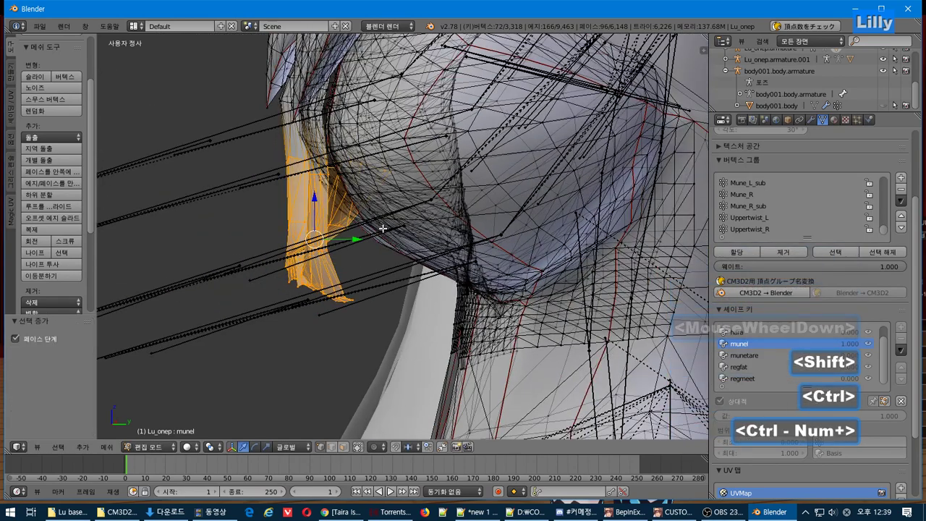
pyautogui.moveTo(355, 239); pyautogui.dragTo(344, 244)
# Examine the shape of the lower chest cloth from the front and from below, in and out of Edit Mode.
pyautogui.moveTo(343, 244); pyautogui.dragTo(488, 230, button='middle')
pyautogui.scroll(-2, 489, 230)
pyautogui.scroll(-3, 488, 230)
pyautogui.scroll(5, 489, 230)
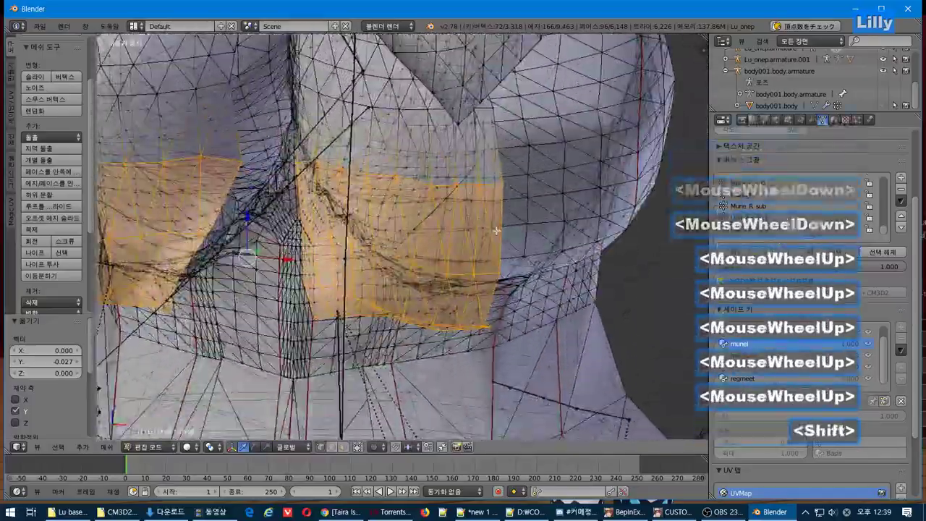
pyautogui.keyDown('shift'); pyautogui.moveTo(528, 304); pyautogui.dragTo(543, 327, button='middle'); pyautogui.keyUp('shift')
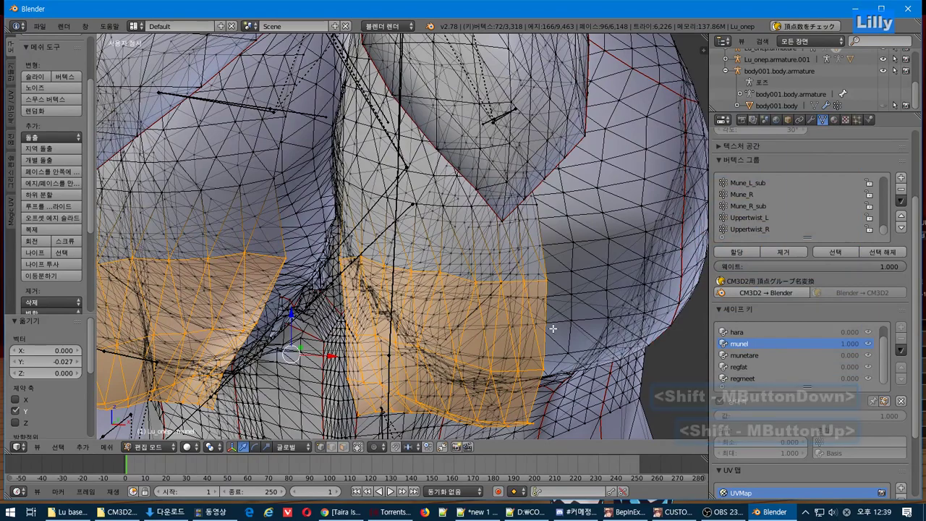
pyautogui.scroll(-4, 558, 324)
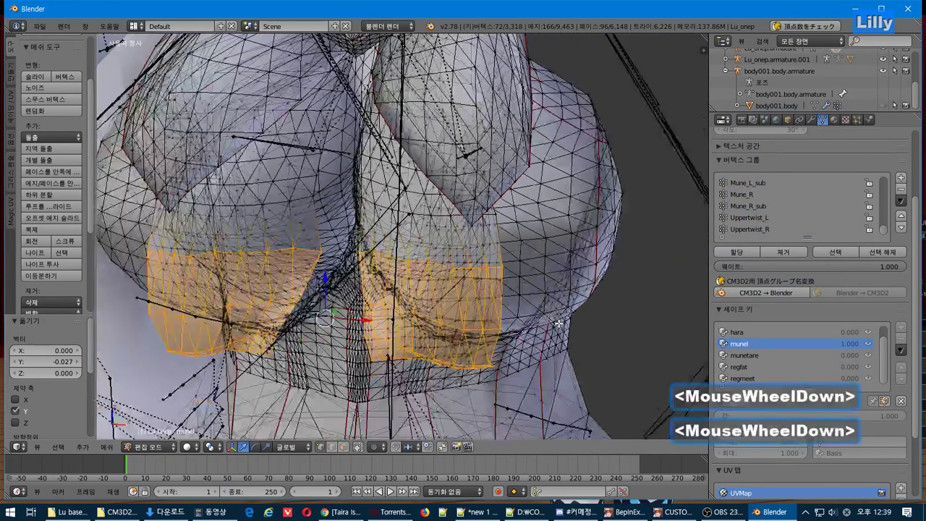
pyautogui.keyDown('shift'); pyautogui.moveTo(559, 323); pyautogui.dragTo(620, 378, button='middle'); pyautogui.keyUp('shift')
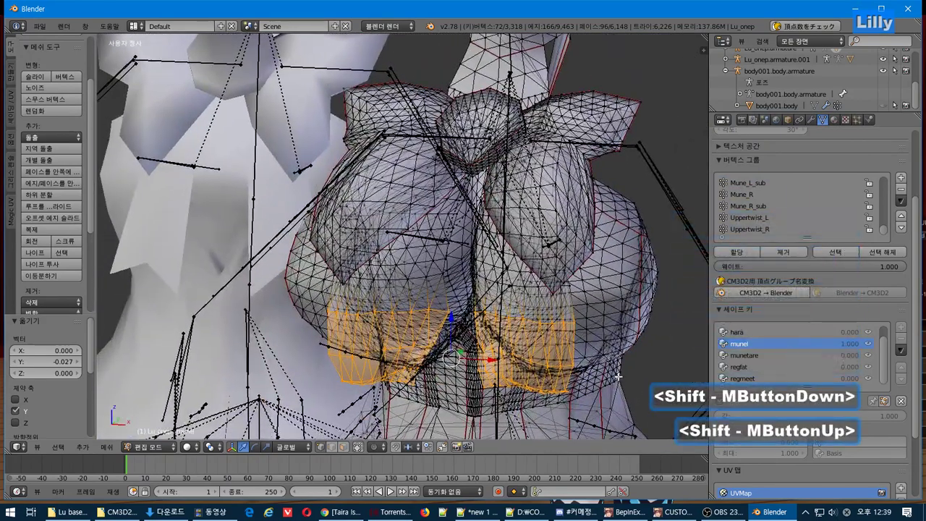
pyautogui.moveTo(516, 340); pyautogui.dragTo(533, 330, button='middle')
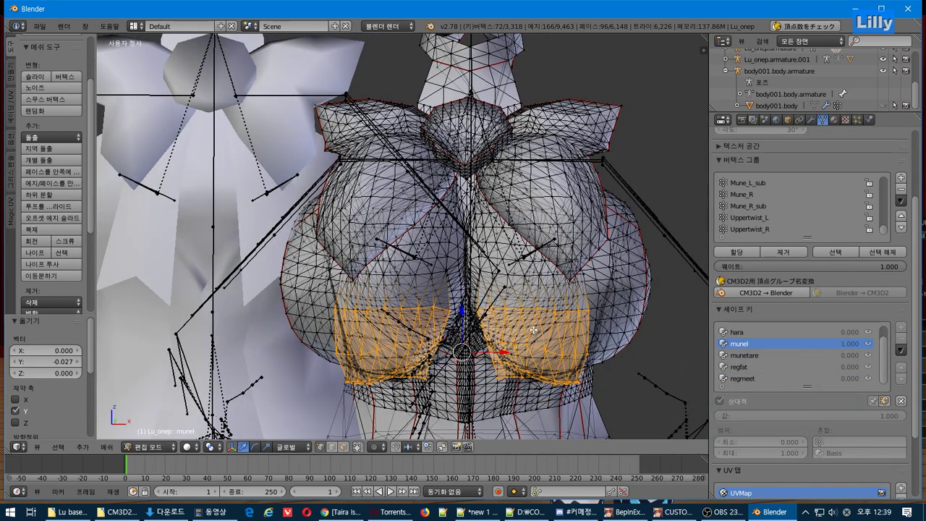
pyautogui.scroll(-1, 533, 330)
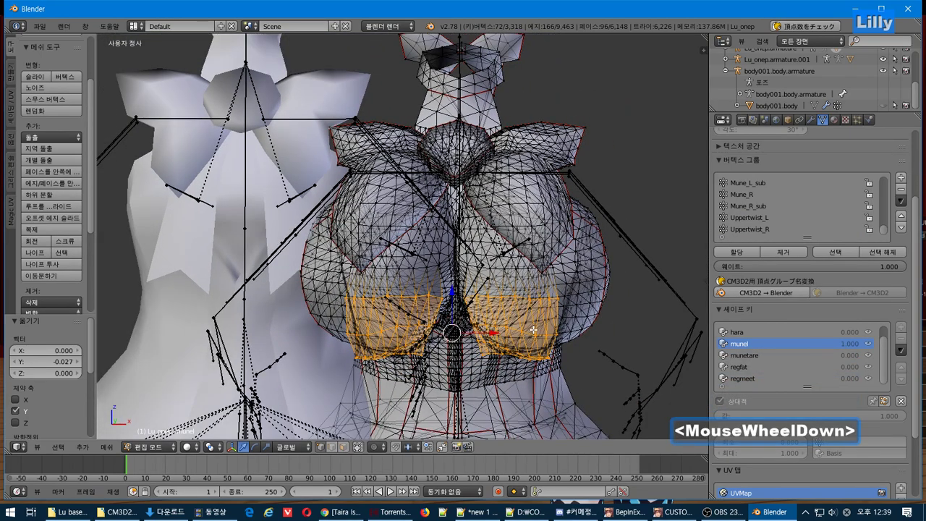
pyautogui.scroll(2, 533, 330)
pyautogui.moveTo(534, 329); pyautogui.dragTo(587, 190, button='middle')
pyautogui.keyDown('shift'); pyautogui.scroll(1, 587, 191); pyautogui.keyUp('shift')
pyautogui.scroll(4, 587, 190)
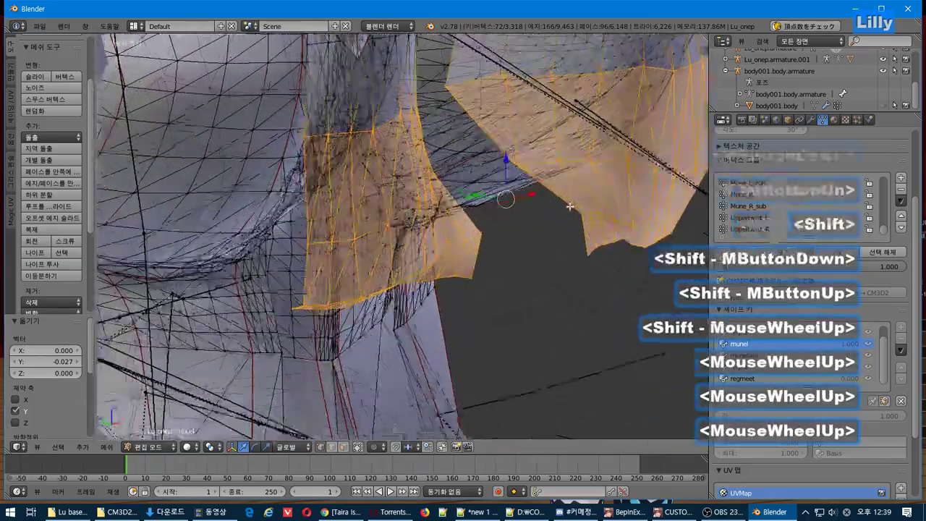
pyautogui.press('Tab')
pyautogui.middleClick(578, 217)
pyautogui.press('Tab')
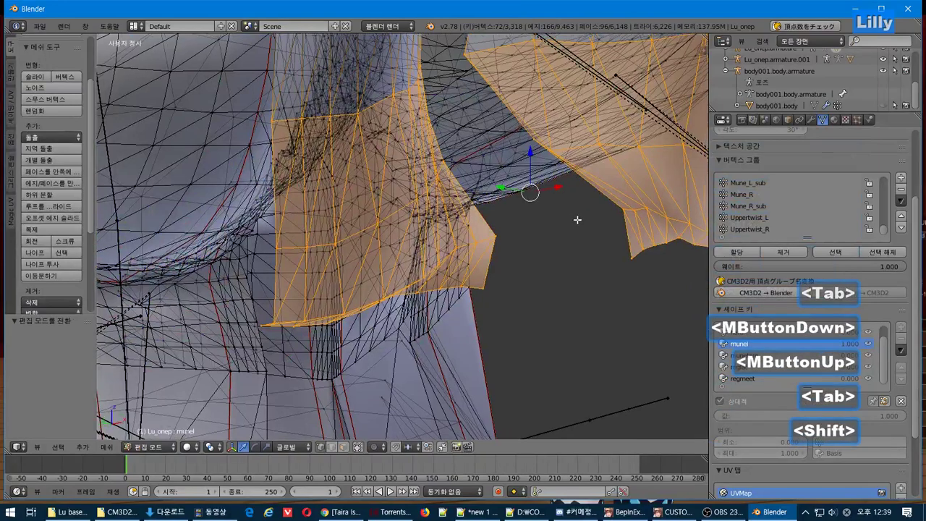
# Select the two mirrored lowest hem tip vertices and move them about 0.018 along Y using proportional editing at size 0.08.
pyautogui.keyDown('shift'); pyautogui.moveTo(576, 217); pyautogui.dragTo(531, 310, button='middle'); pyautogui.keyUp('shift')
pyautogui.press('a')
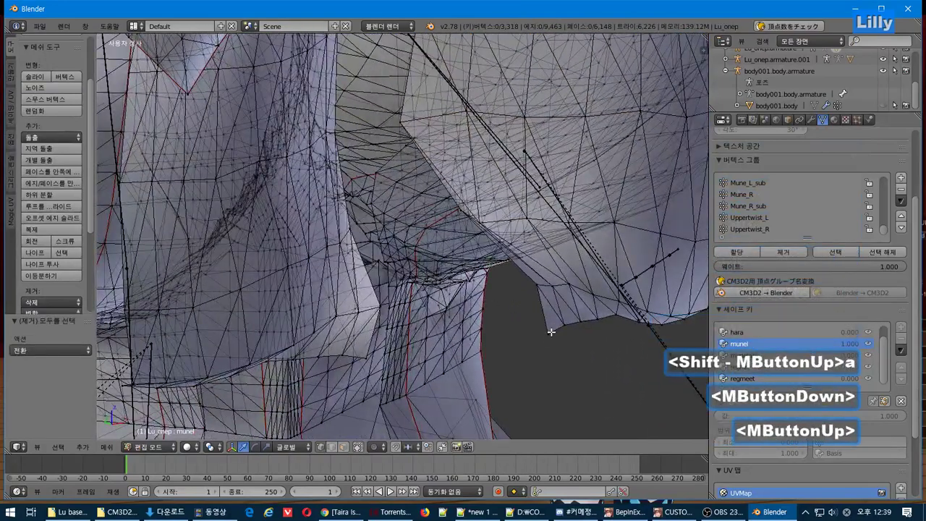
pyautogui.moveTo(500, 348); pyautogui.dragTo(450, 400, button='middle')
pyautogui.keyDown('shift'); pyautogui.scroll(1, 465, 382); pyautogui.keyUp('shift')
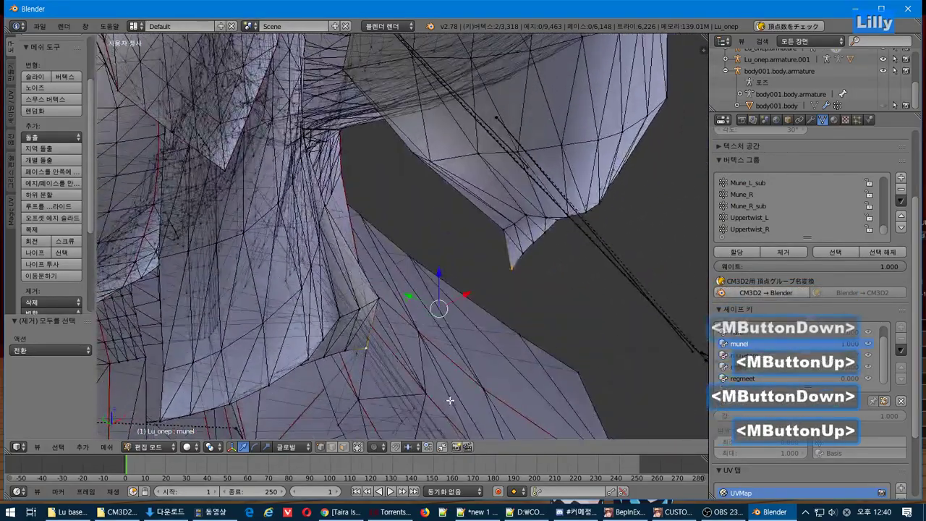
pyautogui.moveTo(496, 327); pyautogui.dragTo(411, 319, button='middle')
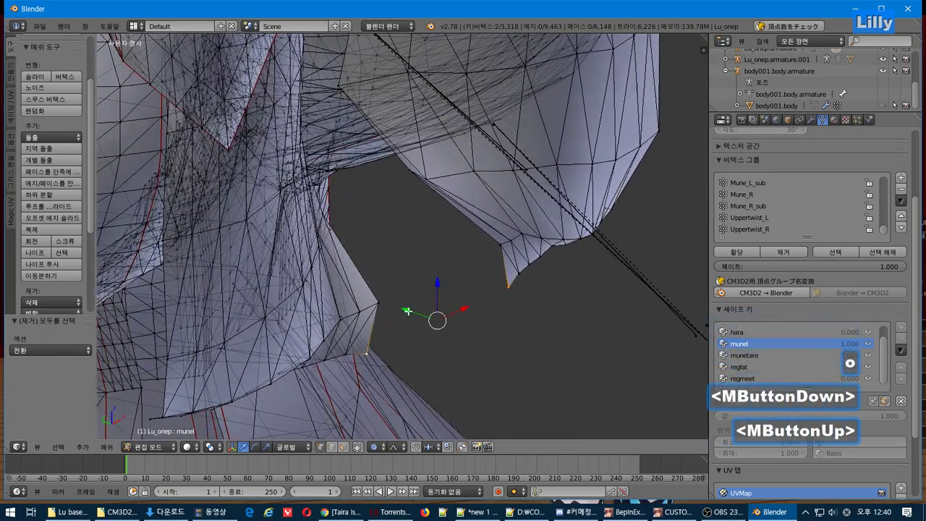
pyautogui.moveTo(408, 311); pyautogui.dragTo(400, 309)
pyautogui.scroll(14, 399, 308)
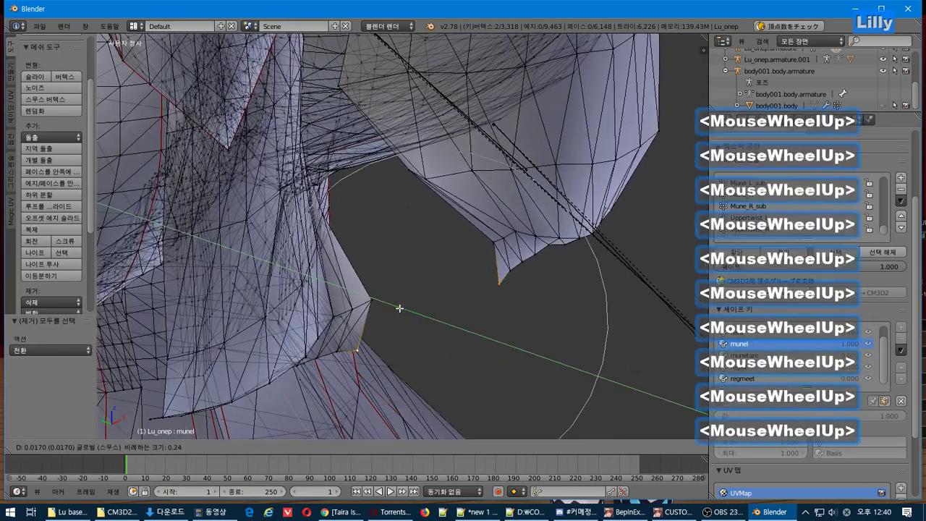
pyautogui.scroll(7, 358, 306)
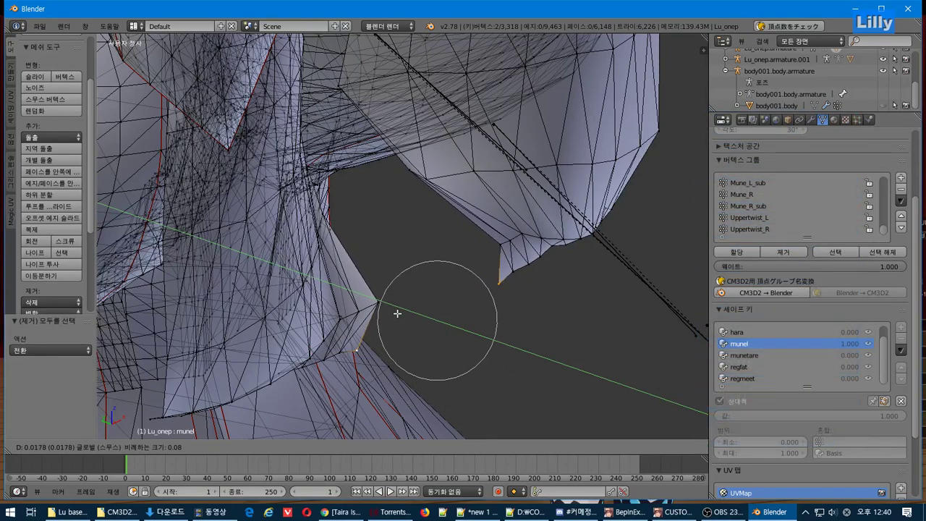
pyautogui.click(397, 313)
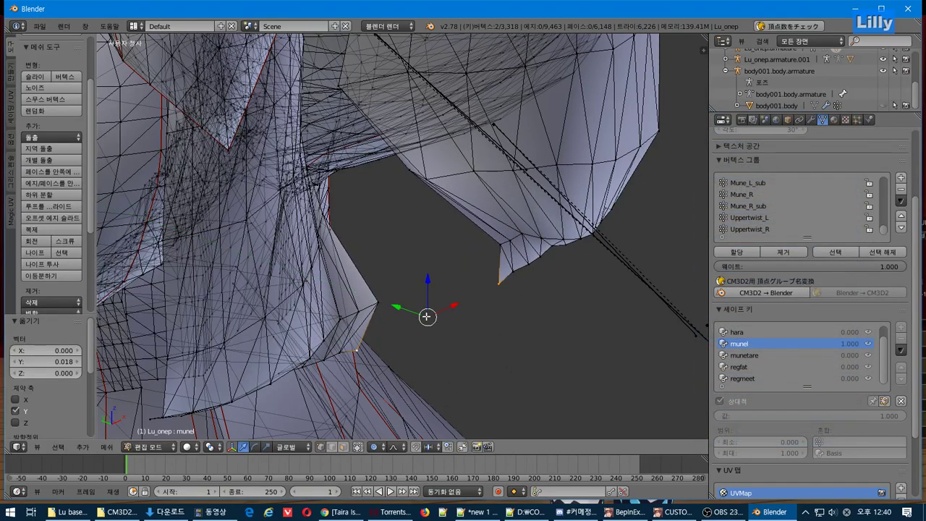
# Select the mirrored pair of edge vertices just above the hem tips and move them about 0.086 along Y with proportional editing.
pyautogui.moveTo(416, 314); pyautogui.dragTo(376, 309, button='middle')
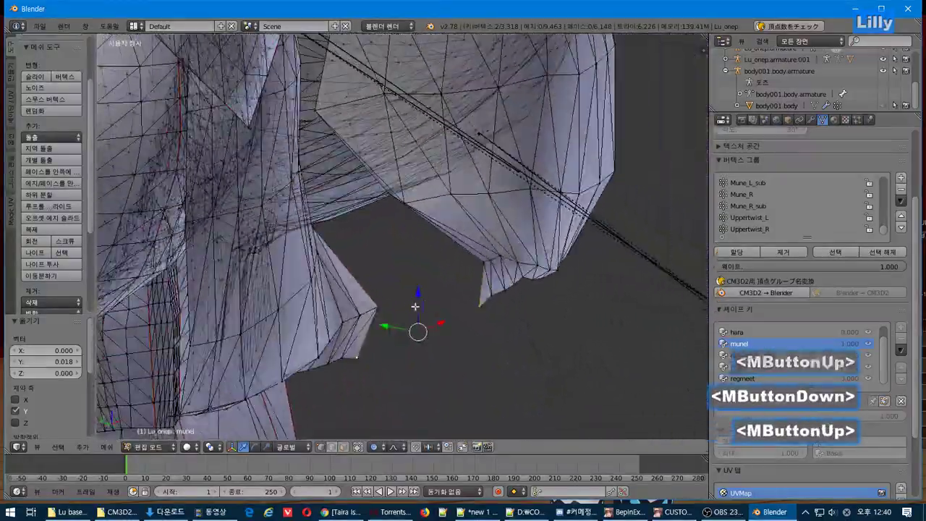
pyautogui.keyDown('shift'); pyautogui.rightClick(376, 309); pyautogui.keyUp('shift')
pyautogui.rightClick(377, 308)
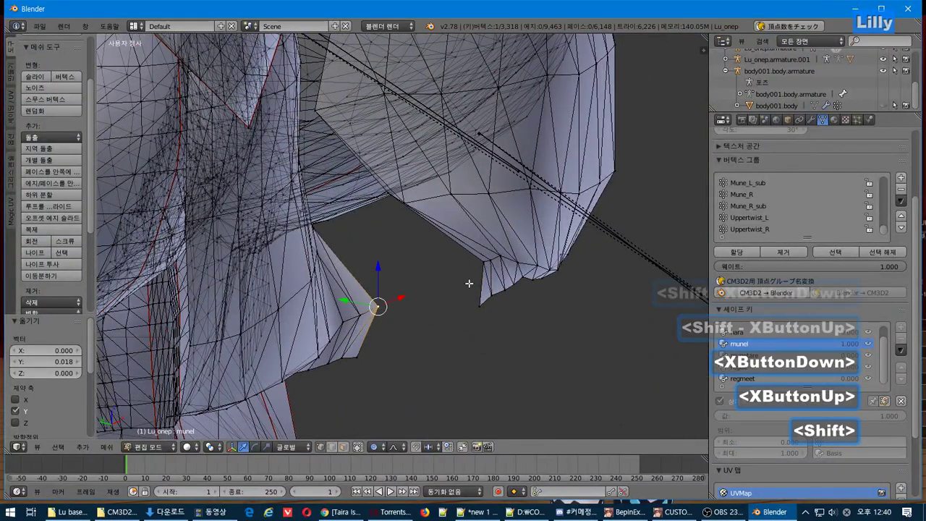
pyautogui.keyDown('shift'); pyautogui.rightClick(483, 263); pyautogui.keyUp('shift')
pyautogui.moveTo(396, 279); pyautogui.dragTo(388, 277)
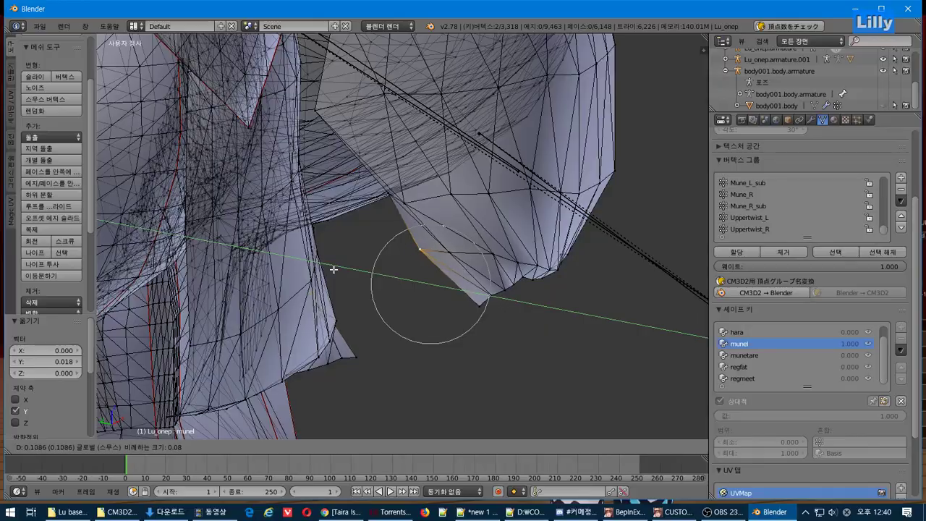
pyautogui.moveTo(344, 269); pyautogui.dragTo(344, 270)
# Select both hem tip vertices again and move them about 0.136 along Y with the proportional size enlarged to 0.15.
pyautogui.moveTo(345, 269); pyautogui.dragTo(421, 355, button='middle')
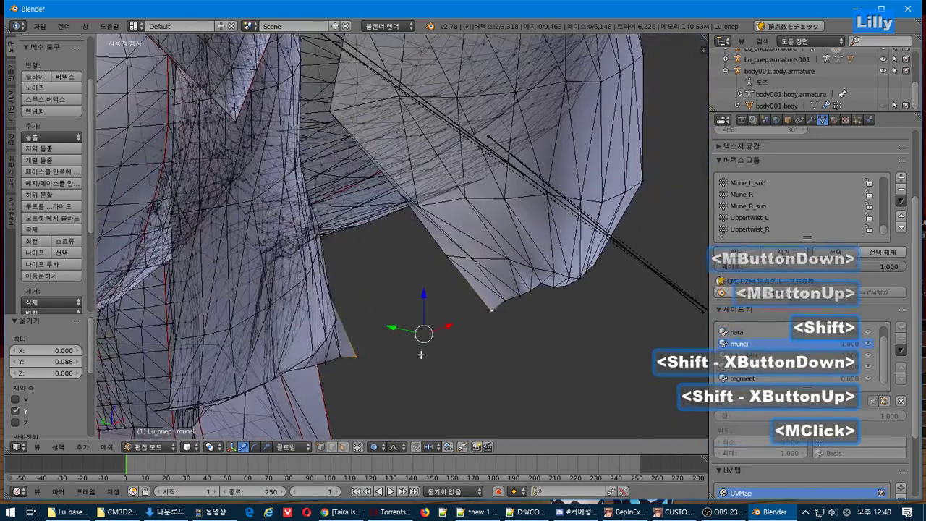
pyautogui.moveTo(393, 328); pyautogui.dragTo(348, 326)
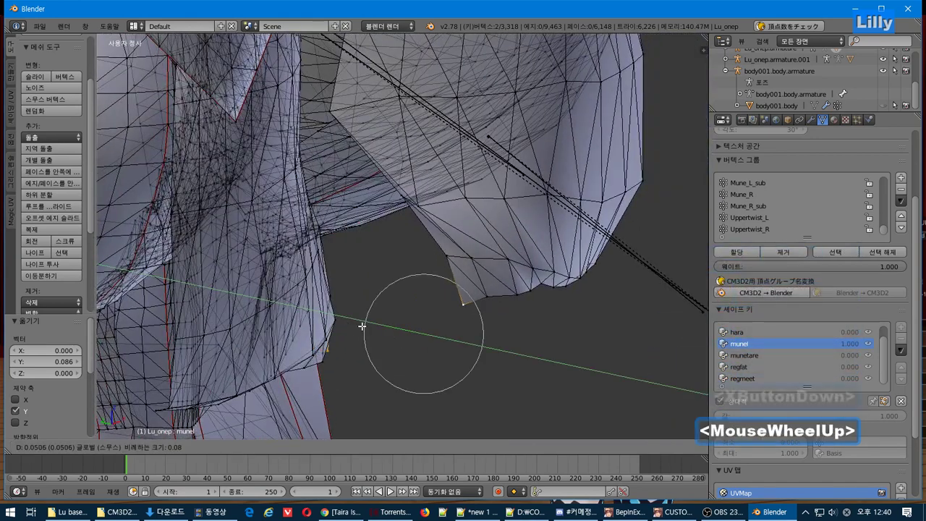
pyautogui.scroll(-4, 357, 326)
pyautogui.scroll(-3, 327, 321)
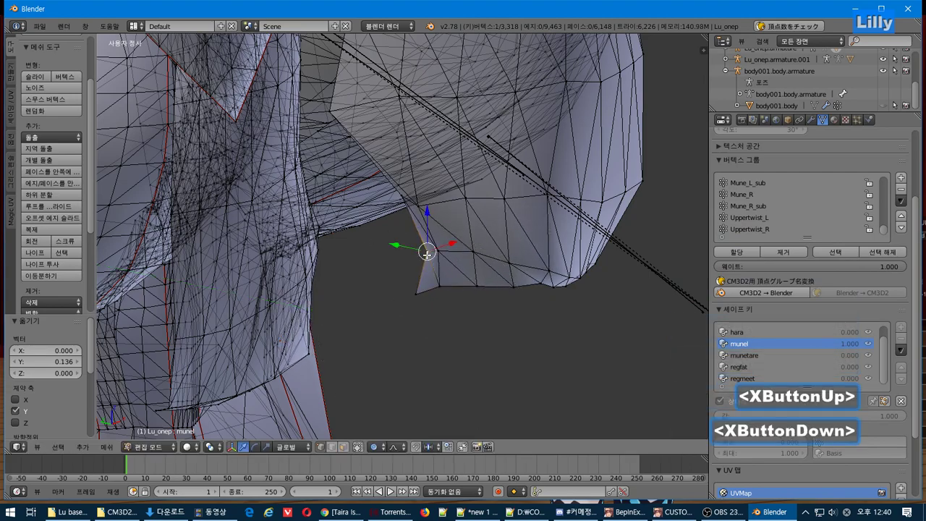
# Move the mirrored edge vertices above the hem tips a further 0.031 or so along Y at proportional size 0.08.
pyautogui.moveTo(385, 316); pyautogui.dragTo(359, 252, button='middle')
pyautogui.keyDown('shift'); pyautogui.rightClick(343, 285); pyautogui.keyUp('shift')
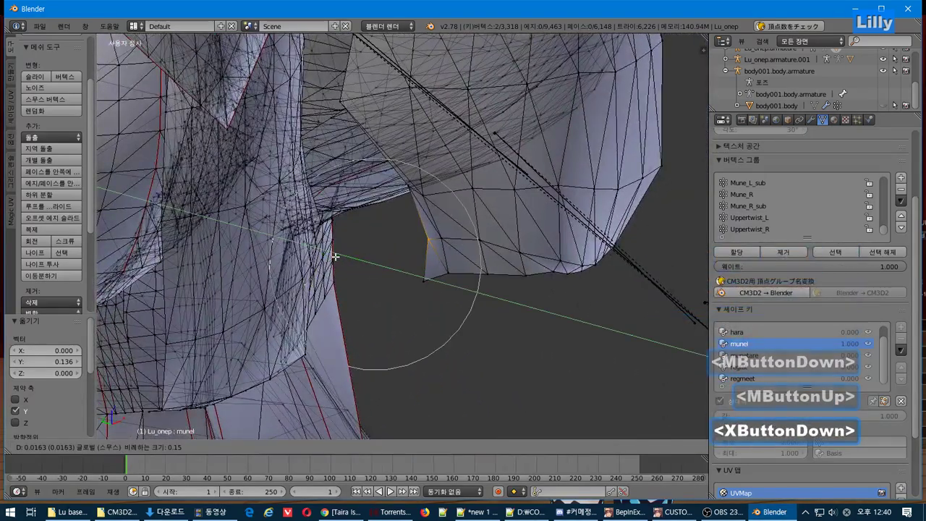
pyautogui.scroll(6, 335, 256)
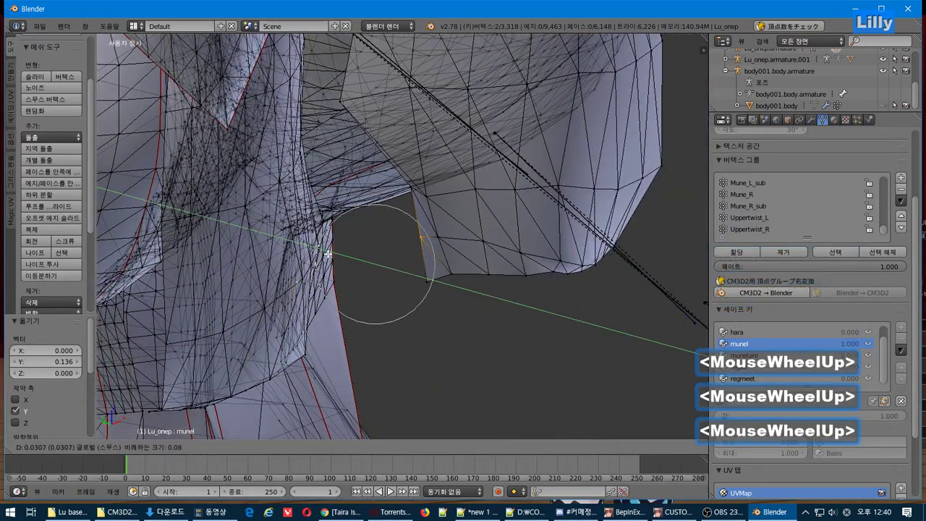
pyautogui.click(328, 254)
# Examine the reshaped lower chest cloth from the front and up close.
pyautogui.scroll(-4, 512, 273)
pyautogui.moveTo(465, 271); pyautogui.dragTo(476, 255, button='middle')
pyautogui.scroll(3, 473, 257)
pyautogui.scroll(3, 473, 258)
pyautogui.scroll(-3, 435, 254)
pyautogui.scroll(3, 428, 253)
pyautogui.scroll(-2, 428, 253)
# Switch to Notepad++, add a last line reading "에효 너무 틀어진" to the notes, and return to Blender.
pyautogui.hotkey('alt', 'Tab')
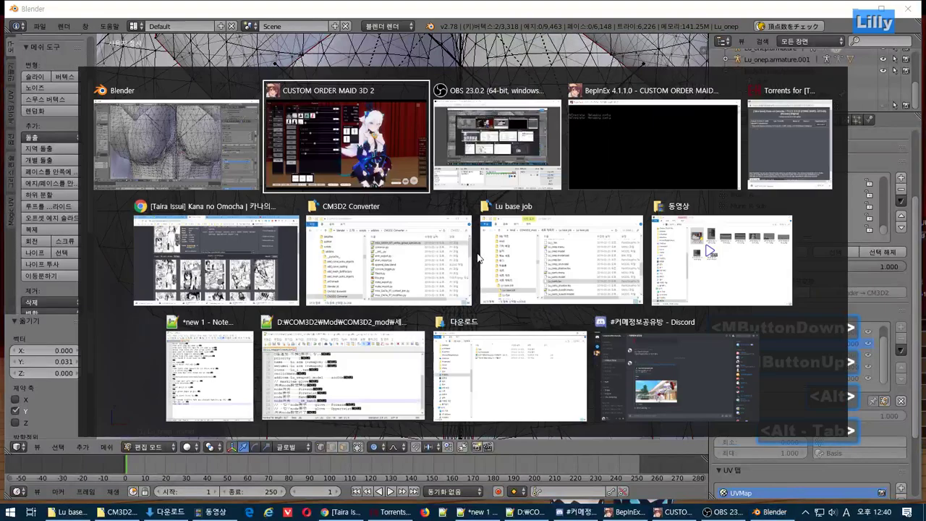
pyautogui.click(208, 377)
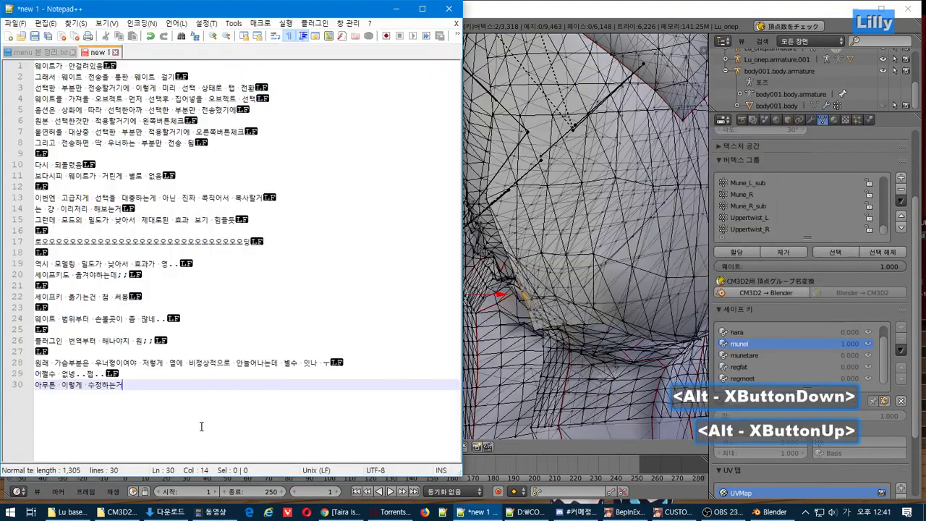
pyautogui.press('XF86Back')
pyautogui.press('Return')
pyautogui.write('ㅇ')
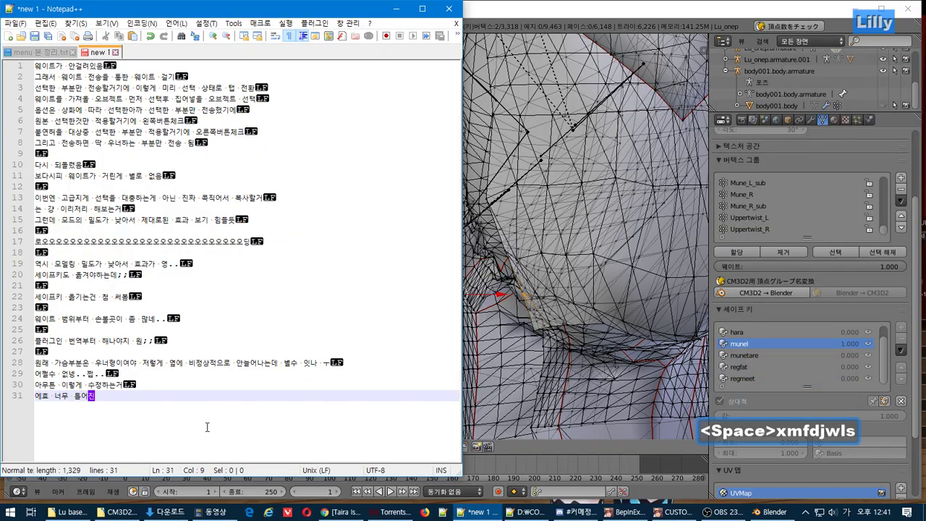
pyautogui.click(561, 21)
pyautogui.press('XF86Back')
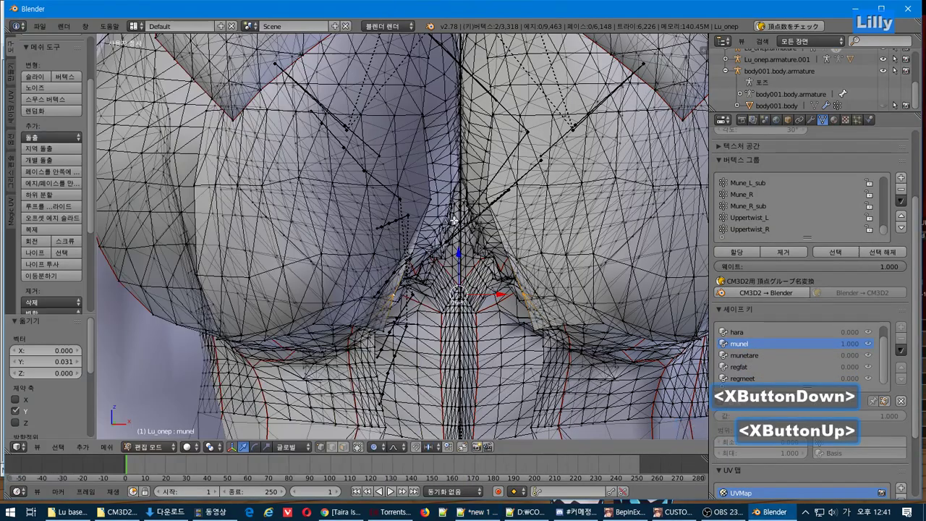
# Box-select the lower hem vertices of the chest cloth from the side view.
pyautogui.scroll(-3, 443, 270)
pyautogui.moveTo(443, 271); pyautogui.dragTo(560, 269, button='middle')
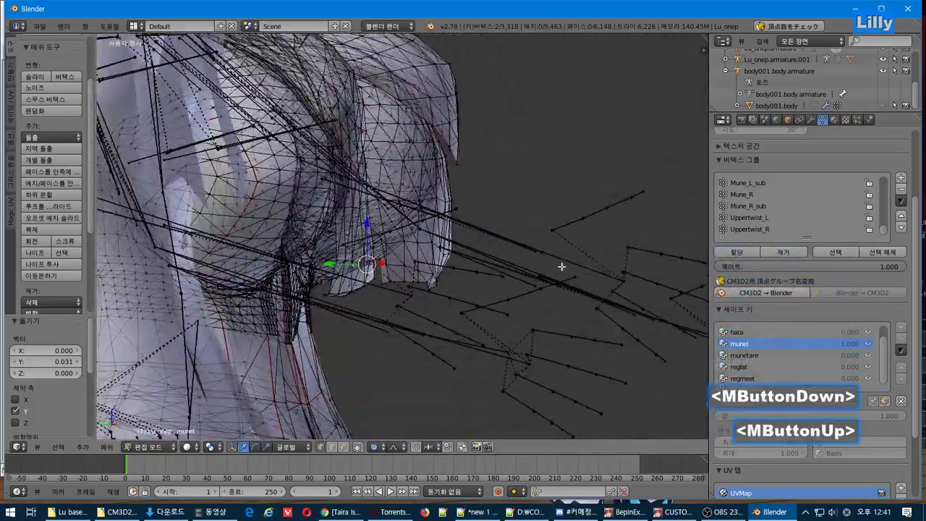
pyautogui.press('KP_3')
pyautogui.scroll(5, 516, 338)
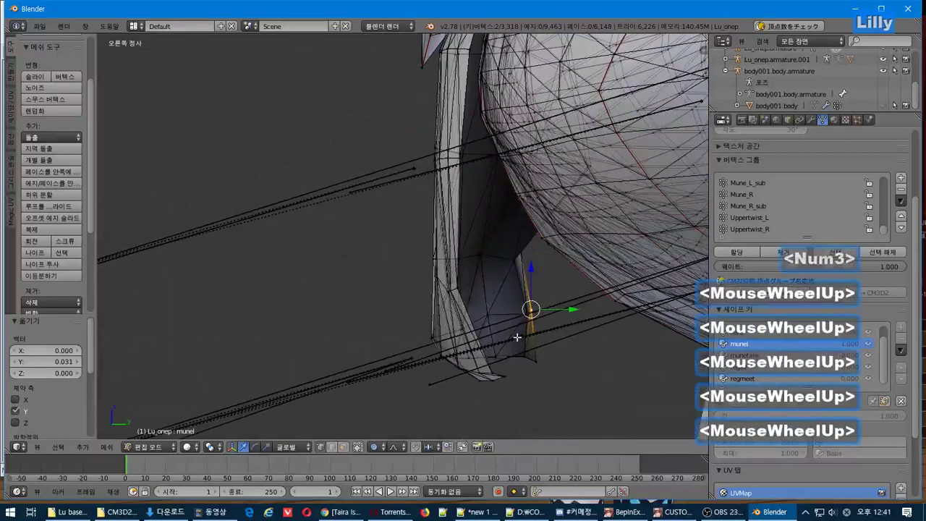
pyautogui.scroll(2, 536, 362)
pyautogui.keyDown('shift'); pyautogui.moveTo(542, 366); pyautogui.dragTo(475, 266, button='middle'); pyautogui.keyUp('shift')
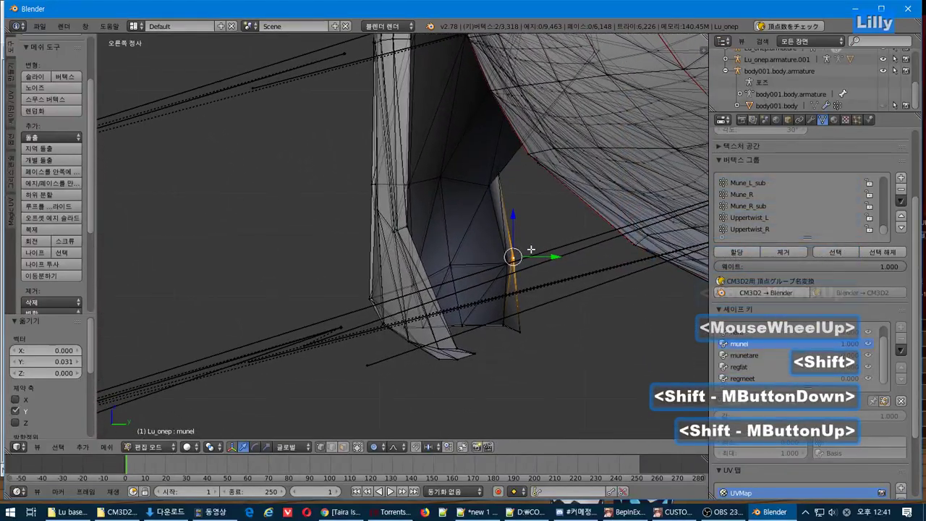
pyautogui.press('b')
pyautogui.moveTo(533, 201); pyautogui.dragTo(238, 386)
# Extend the hem selection with a box over the area above it and check it from the front.
pyautogui.moveTo(239, 386); pyautogui.dragTo(290, 368, button='middle')
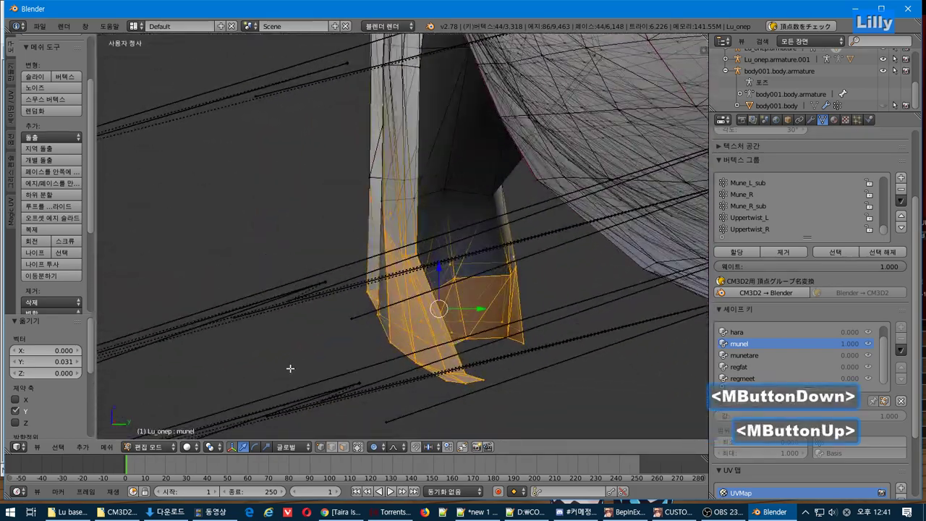
pyautogui.press('KP_3')
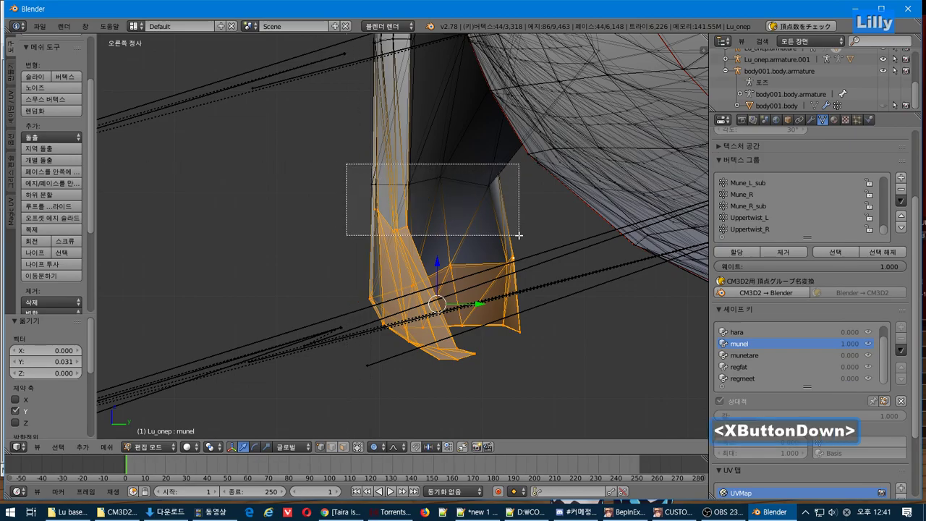
pyautogui.moveTo(518, 236); pyautogui.dragTo(518, 235)
pyautogui.moveTo(356, 242); pyautogui.dragTo(492, 237, button='middle')
pyautogui.scroll(-3, 454, 241)
pyautogui.press('KP_1')
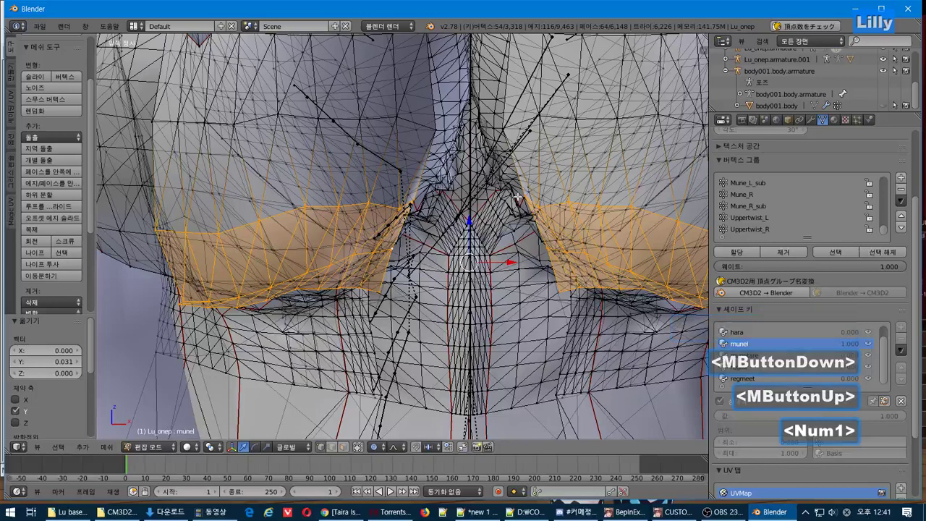
# Switch to Chrome and search Google in a new tab for "블랜더 노드 정렬".
pyautogui.hotkey('alt', 'Tab')
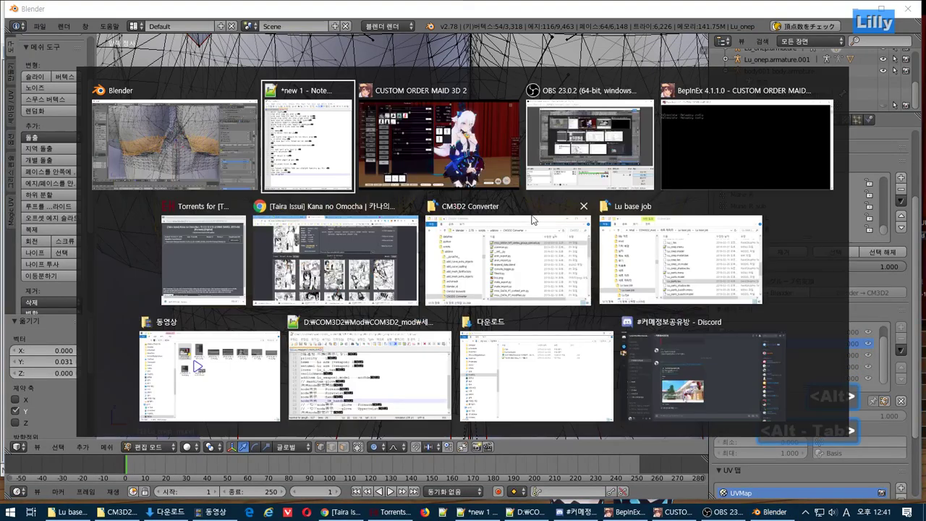
pyautogui.keyDown('alt'); pyautogui.click(338, 242); pyautogui.keyUp('alt')
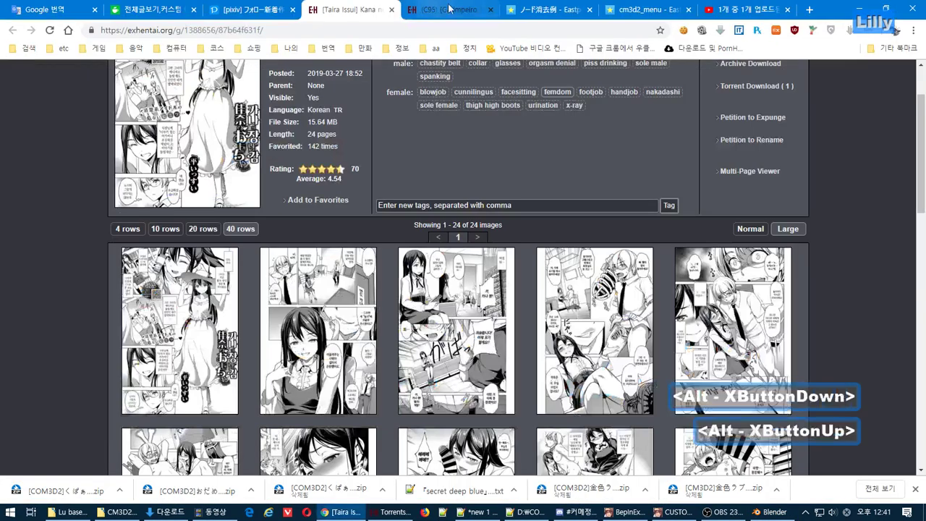
pyautogui.click(810, 10)
pyautogui.write('브')
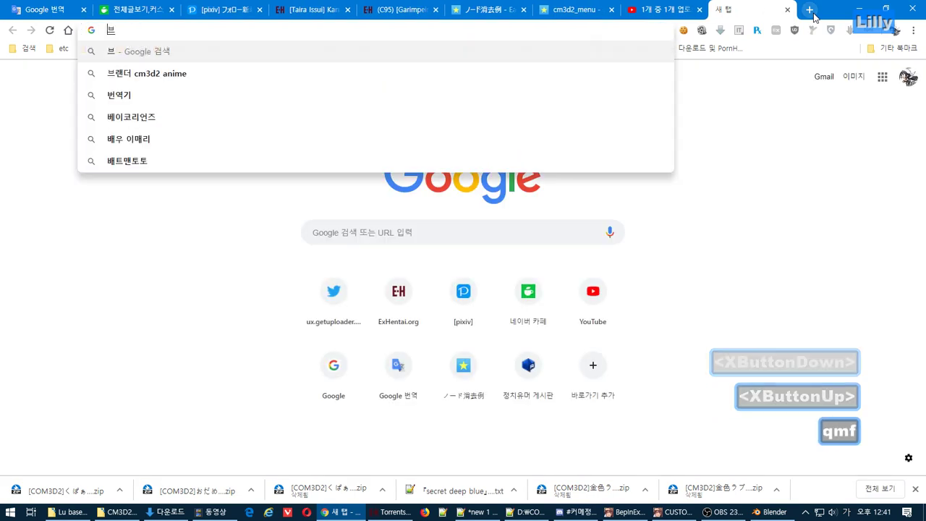
pyautogui.write('ㄹ렌더 노드 정렬')
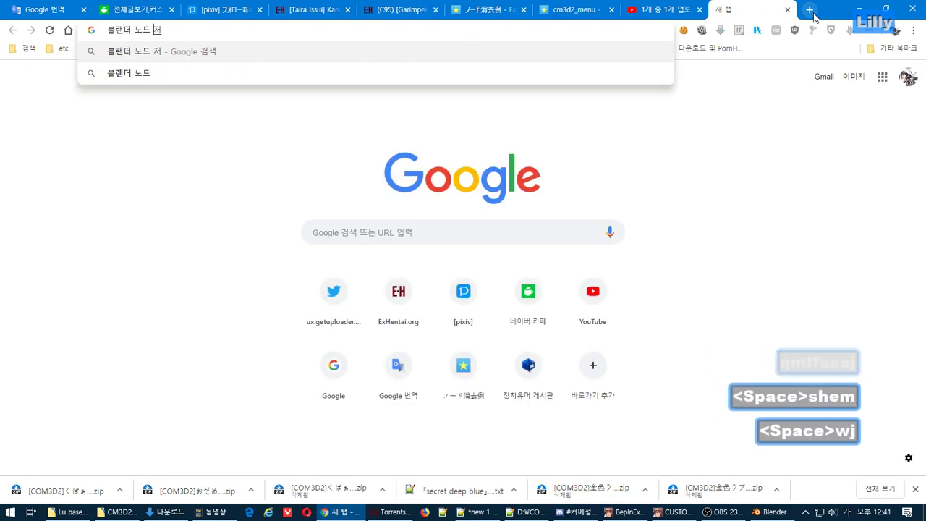
pyautogui.press('Return')
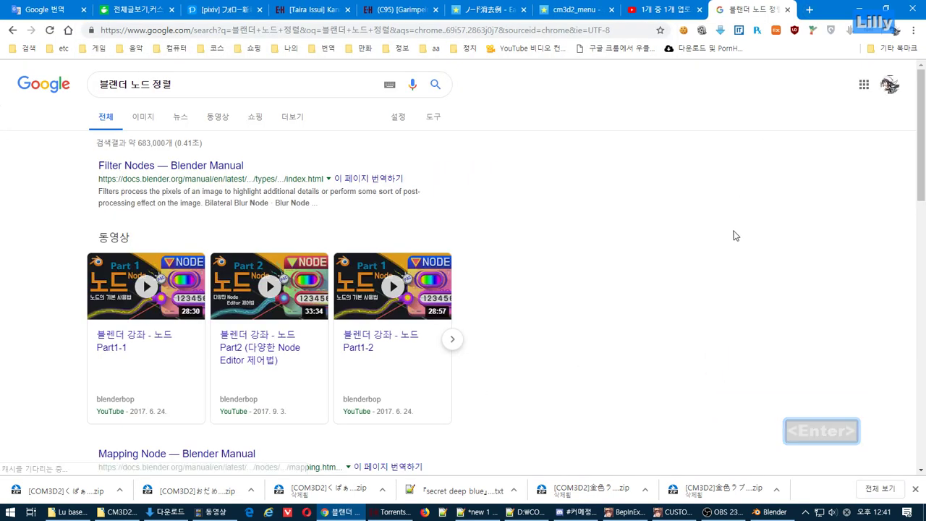
# Open the Filter Nodes manual page and the Part2 node editor tutorial video from the results in new tabs.
pyautogui.moveTo(924, 140)
pyautogui.mouseDown()
pyautogui.moveTo(924, 366)
pyautogui.moveTo(924, 125)
pyautogui.mouseUp()
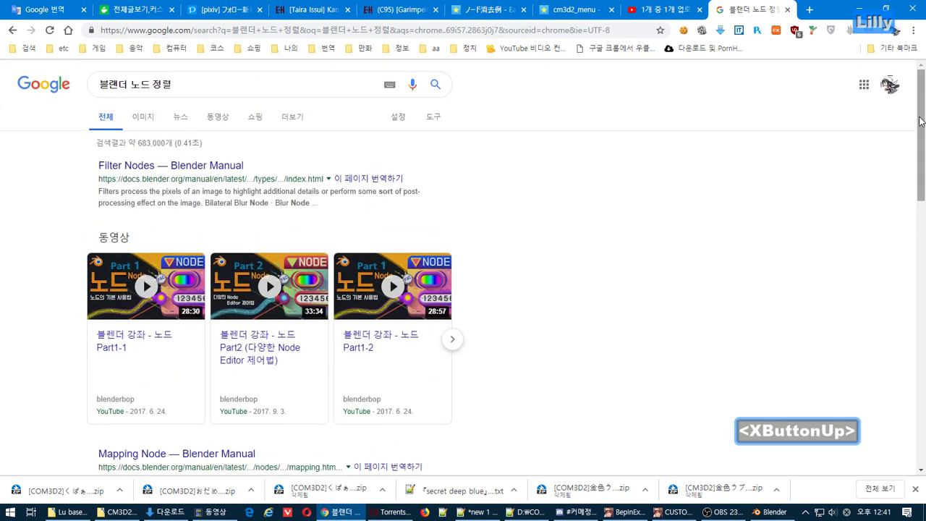
pyautogui.keyDown('ctrl'); pyautogui.click(204, 165); pyautogui.keyUp('ctrl')
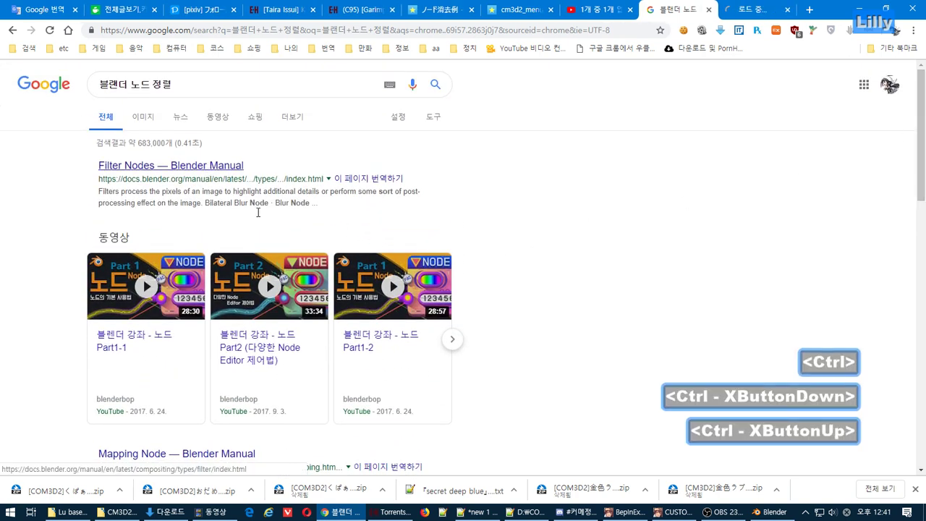
pyautogui.keyDown('ctrl'); pyautogui.click(260, 353); pyautogui.keyUp('ctrl')
pyautogui.hotkey('ctrl', 'Tab')
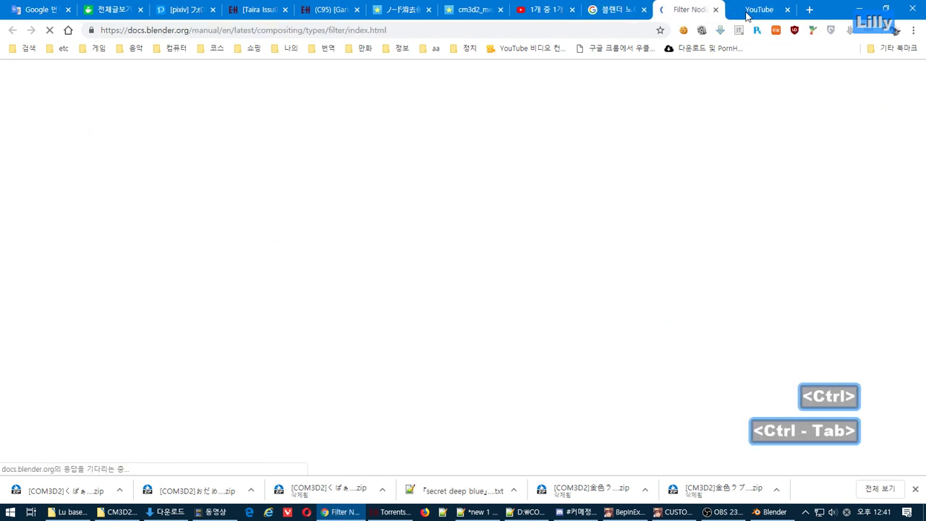
# Look through the Part2 node tutorial's YouTube page and watch the video in theater mode.
pyautogui.click(763, 9)
pyautogui.scroll(-5, 924, 316)
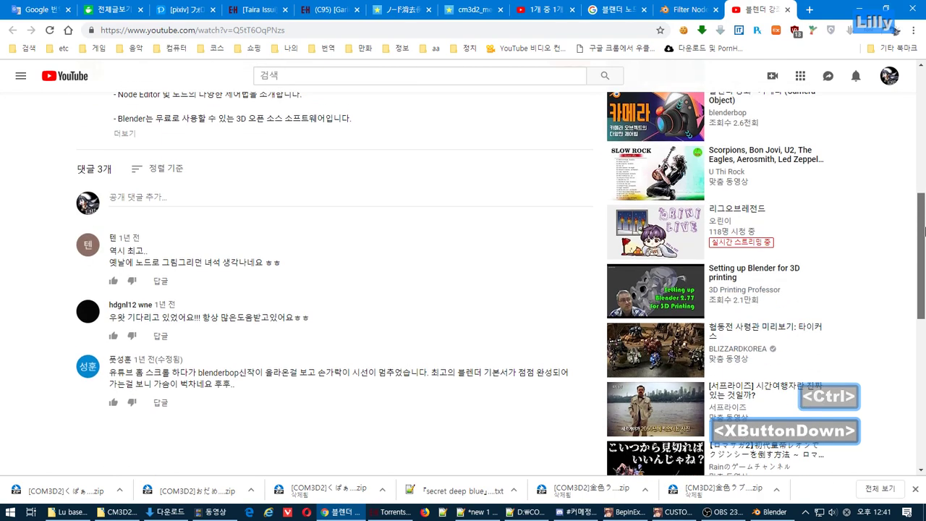
pyautogui.scroll(3, 924, 116)
pyautogui.scroll(2, 923, 116)
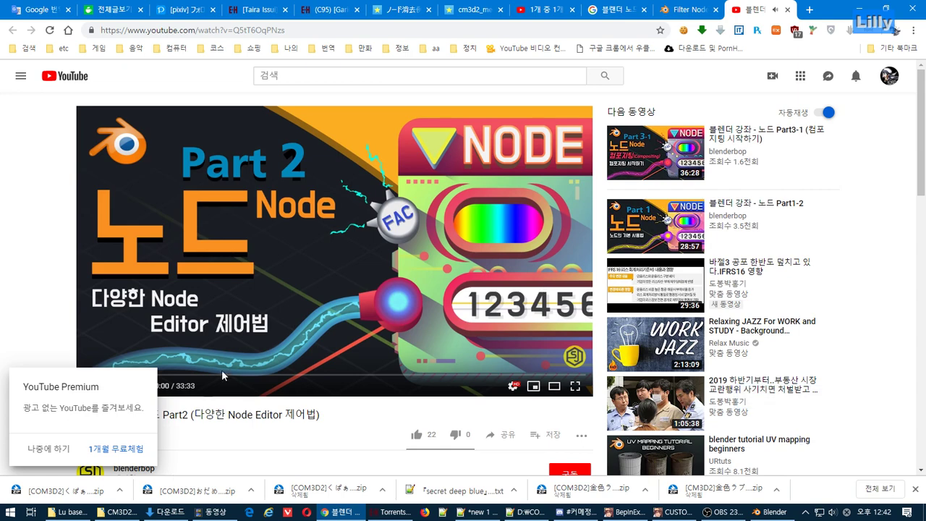
pyautogui.click(554, 387)
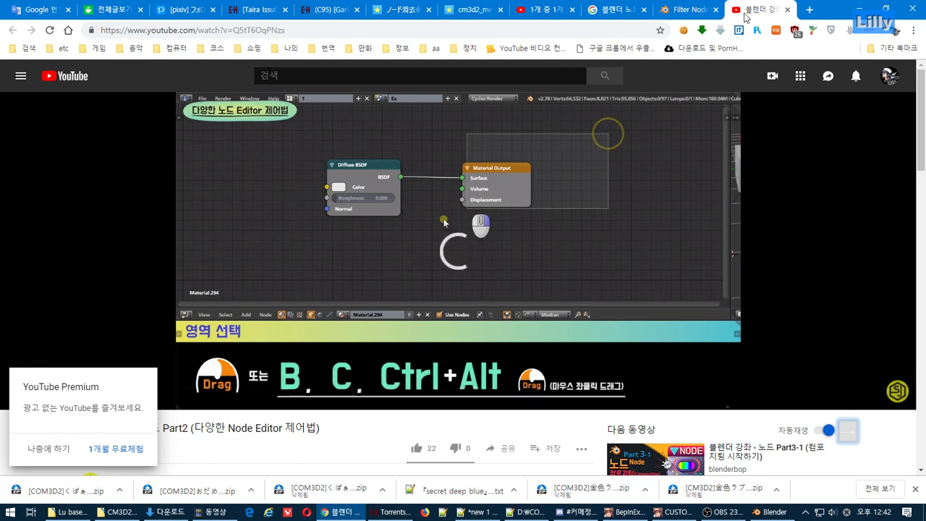
# Return to the Filter Nodes manual page and translate it into Korean.
pyautogui.click(461, 296)
pyautogui.click(664, 8)
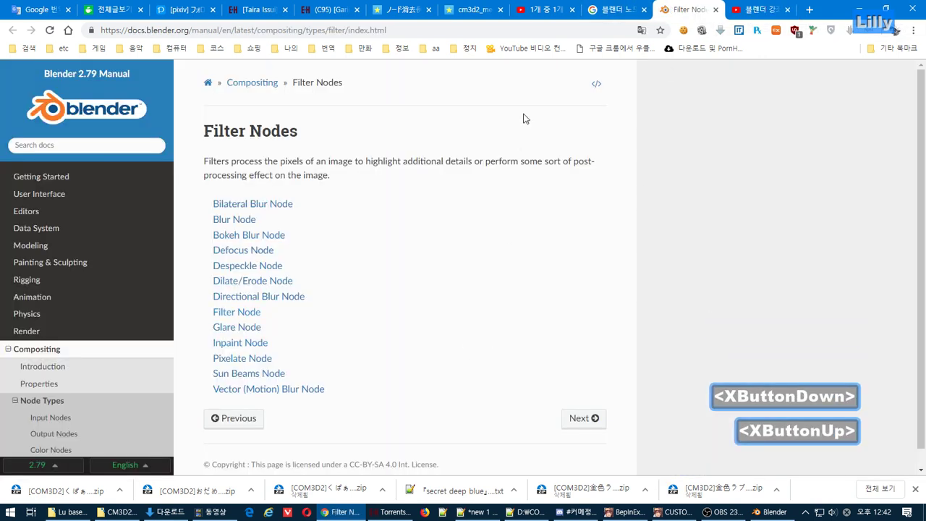
pyautogui.rightClick(545, 265)
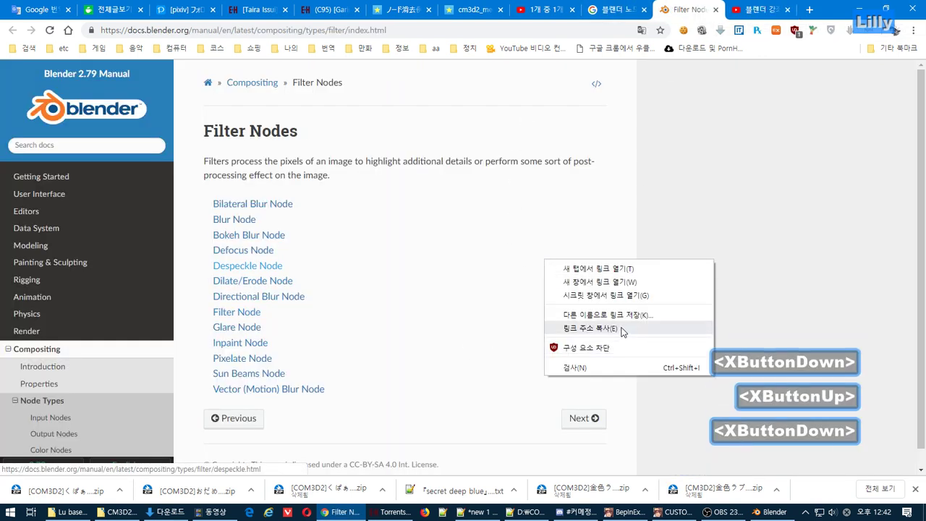
pyautogui.click(736, 169)
pyautogui.click(641, 30)
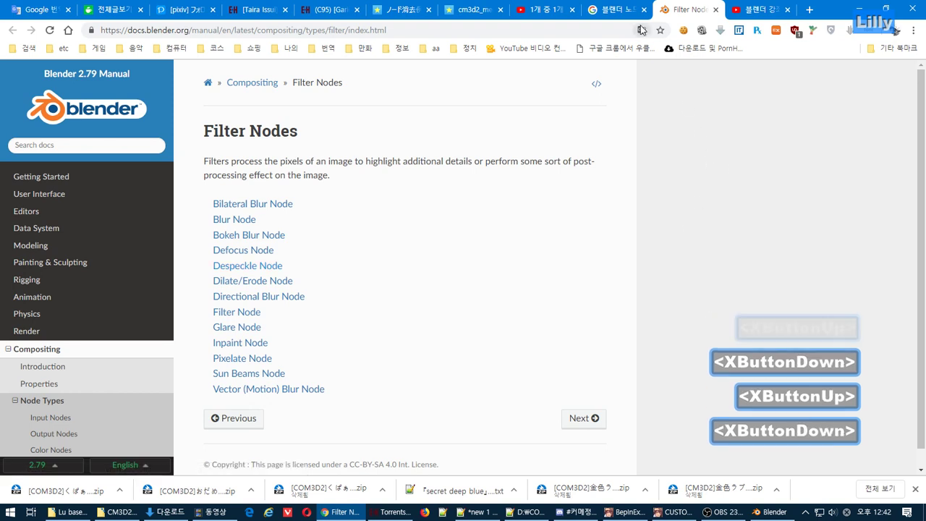
pyautogui.click(596, 95)
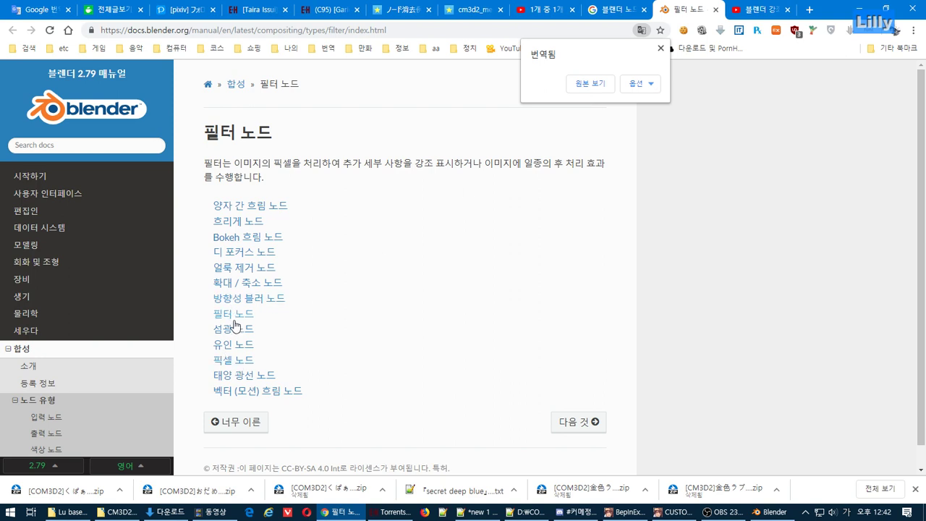
# Open the Filter Node entry from the manual's list and translate that page into Korean.
pyautogui.hotkey('alt', 'Left')
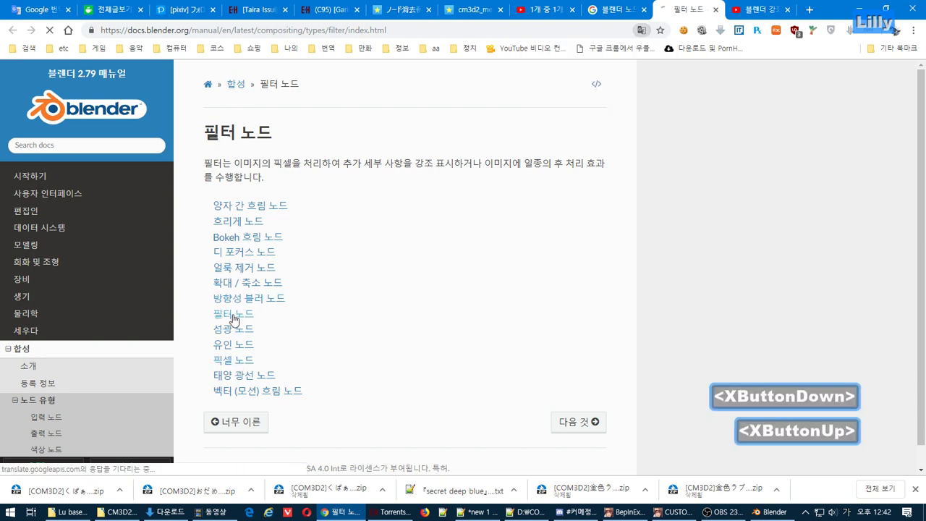
pyautogui.hotkey('alt', 'Right')
pyautogui.click(641, 30)
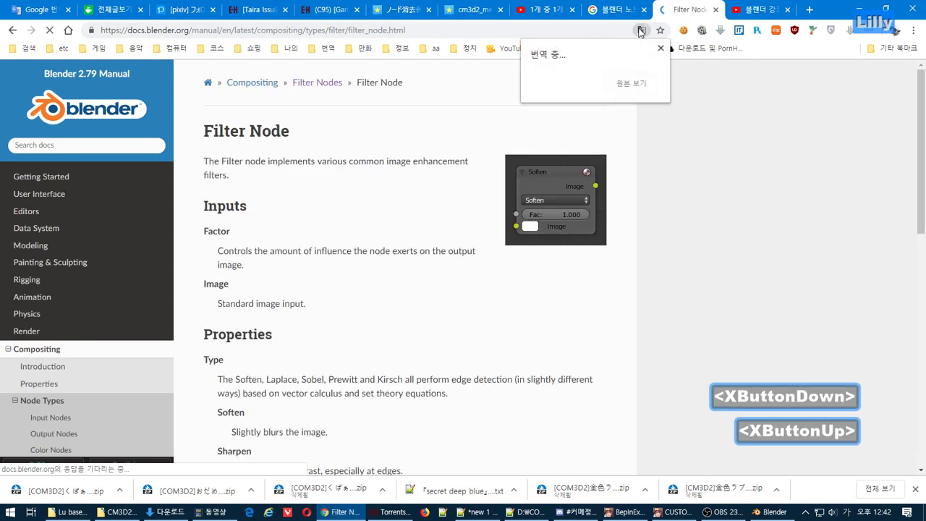
pyautogui.hotkey('alt', 'Left')
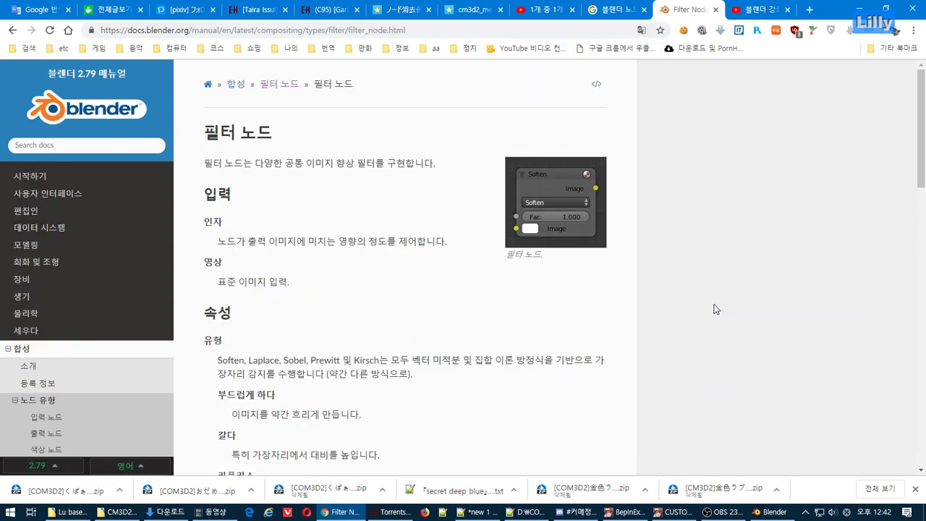
# Go back to the Google results and open the "Matter of Sorting element - What is Custom Sort" Stack Exchange question in a new tab.
pyautogui.click(626, 9)
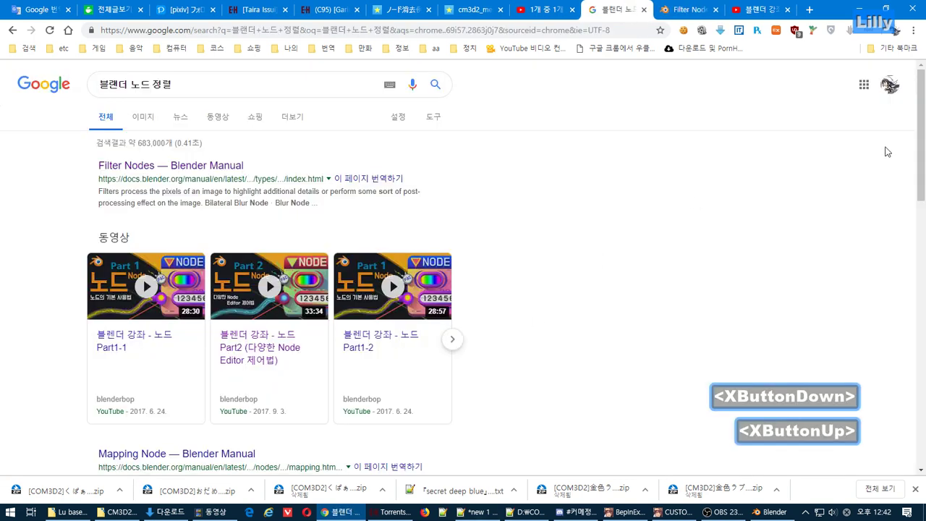
pyautogui.scroll(-5, 887, 152)
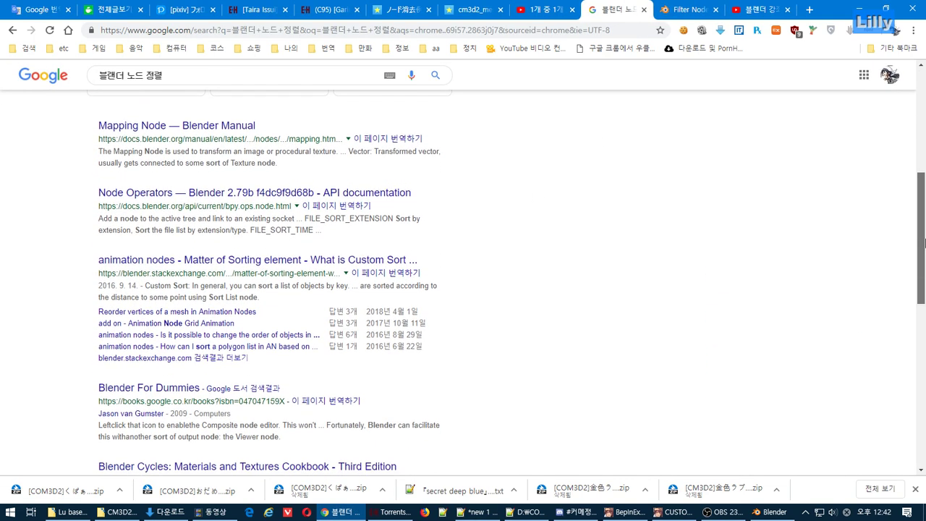
pyautogui.moveTo(925, 242); pyautogui.dragTo(924, 261)
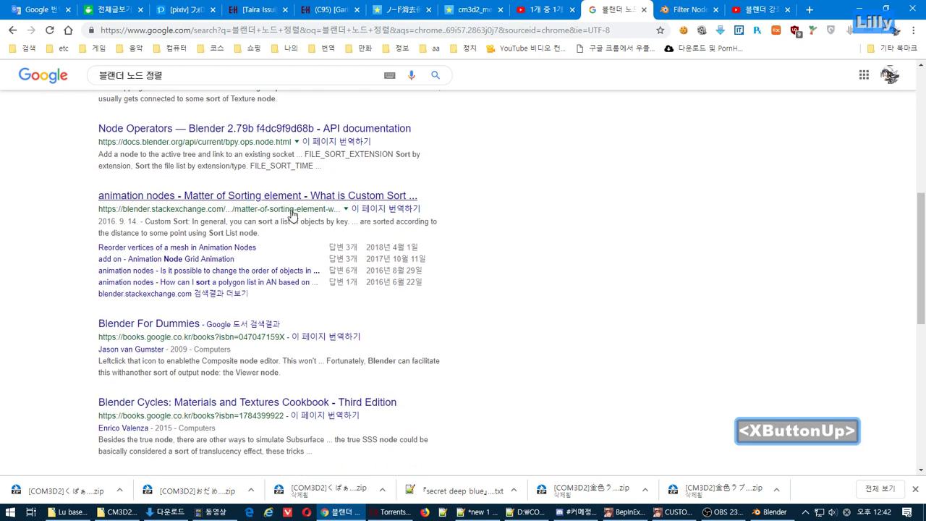
pyautogui.keyDown('ctrl'); pyautogui.click(292, 215); pyautogui.keyUp('ctrl')
pyautogui.click(764, 9)
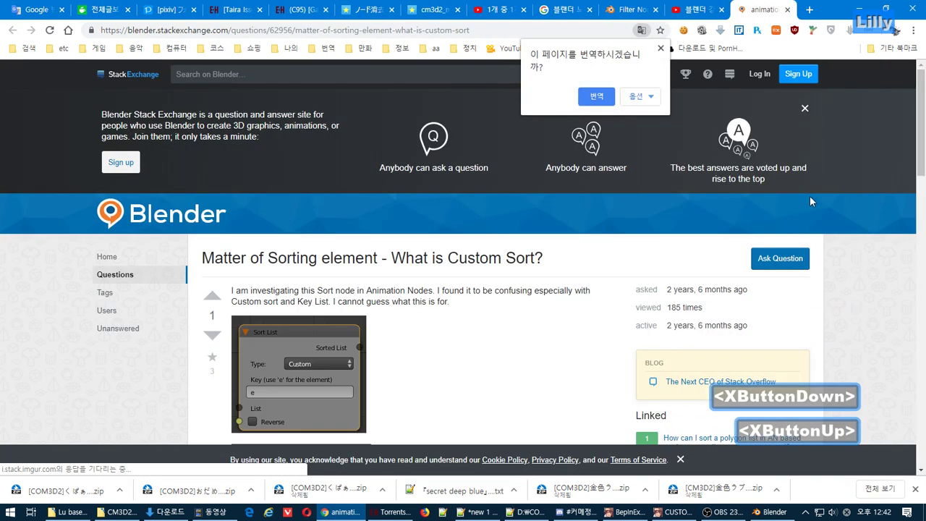